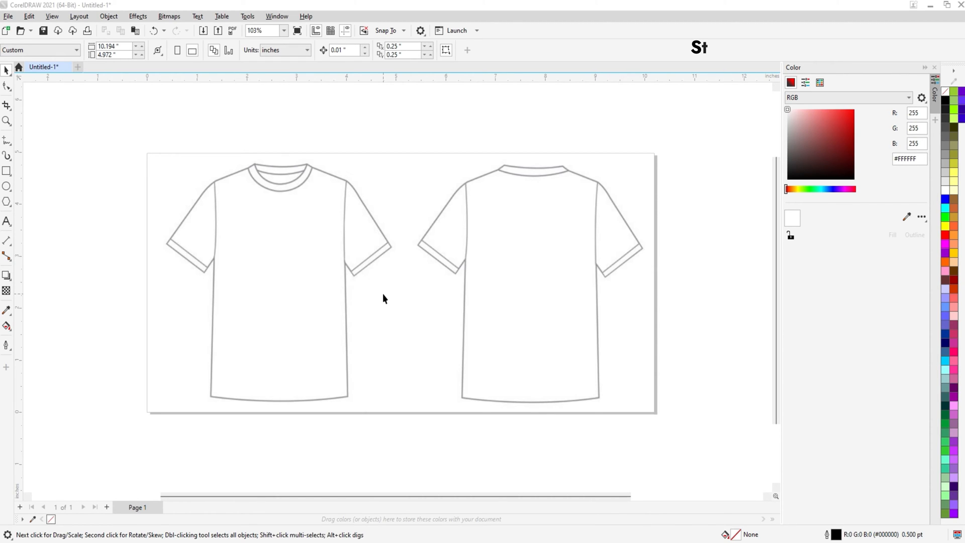
Step: Draw a straight vertical centre line about 4.97 inches long through the front shirt, from the upper to the lower page edge
{"action": "left_click", "coordinate": [6, 172]}
{"action": "left_click_drag", "start_coordinate": [212, 227], "coordinate": [263, 222]}
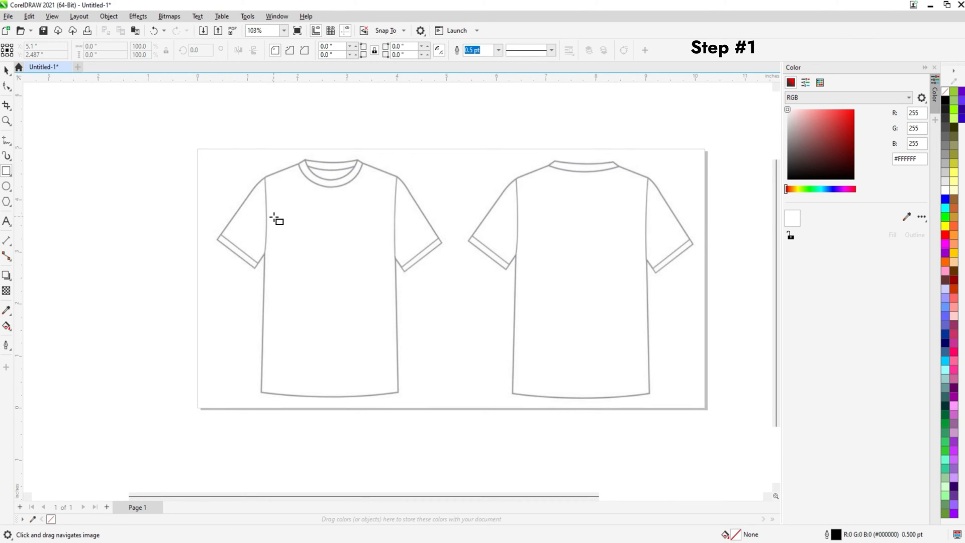
{"action": "scroll", "coordinate": [275, 219], "scroll_direction": "up", "scroll_amount": 1}
{"action": "key", "text": "space"}
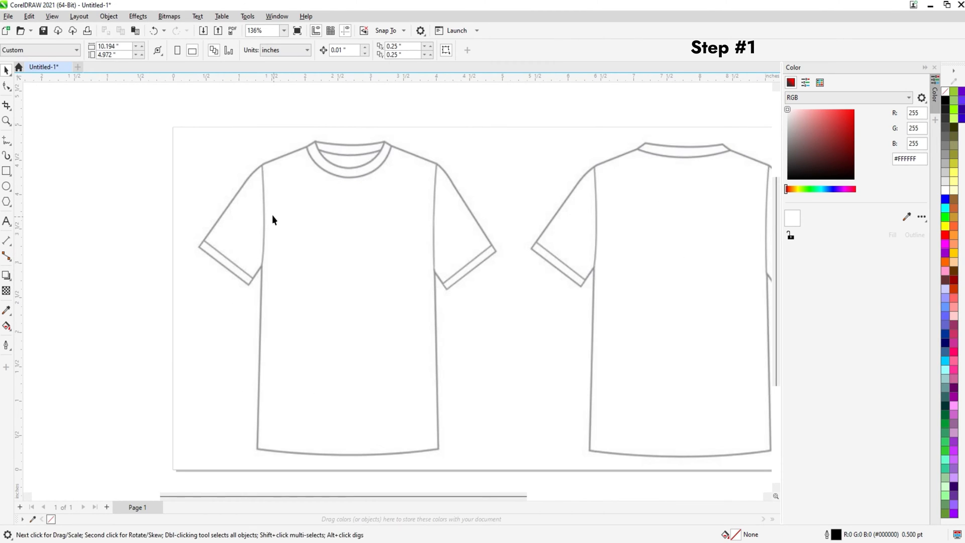
{"action": "left_click", "coordinate": [6, 141]}
{"action": "left_click", "coordinate": [36, 142]}
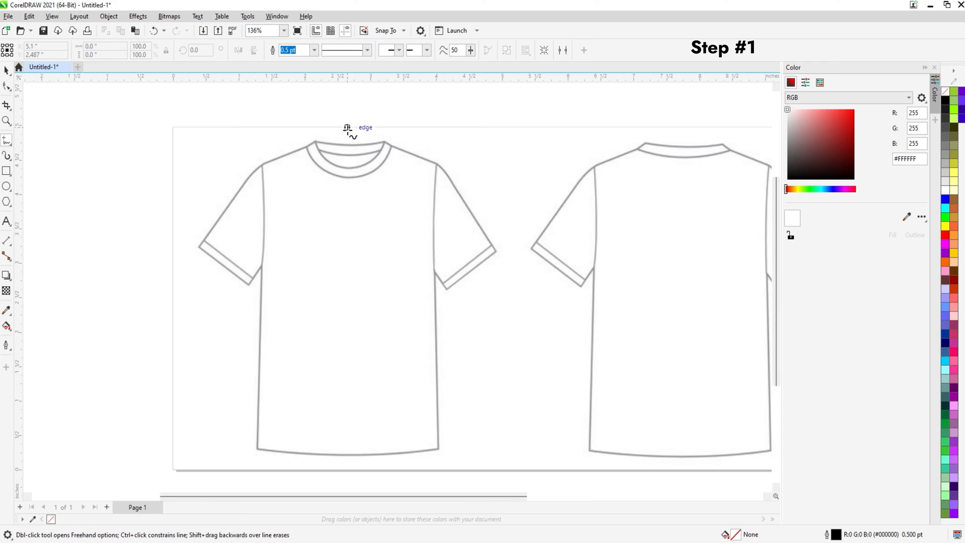
{"action": "left_click", "coordinate": [348, 128]}
{"action": "left_click", "coordinate": [396, 313]}
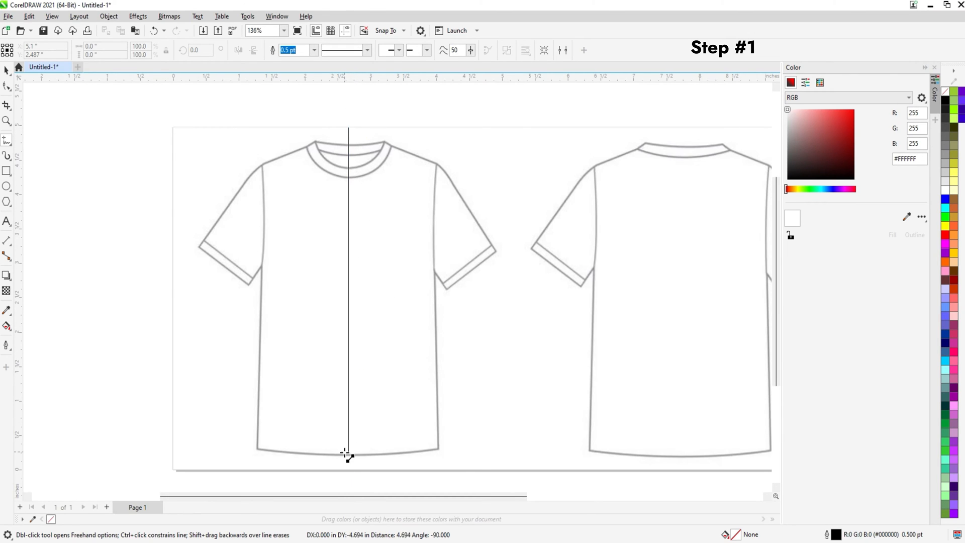
{"action": "left_click", "coordinate": [348, 471]}
{"action": "key", "text": "space"}
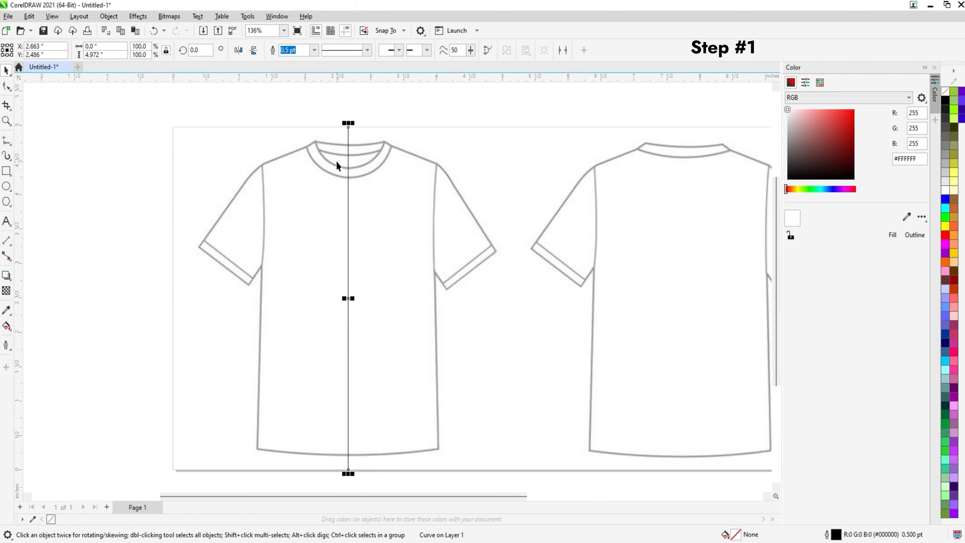
Step: Draw a rectangle about 1.37 by 4.63 inches over the front's left body half and one about 0.97 by 1.87 inches over its sleeve
{"action": "mouse_move", "coordinate": [352, 166]}
{"action": "left_mouse_down"}
{"action": "mouse_move", "coordinate": [351, 149]}
{"action": "mouse_move", "coordinate": [351, 157]}
{"action": "left_mouse_up"}
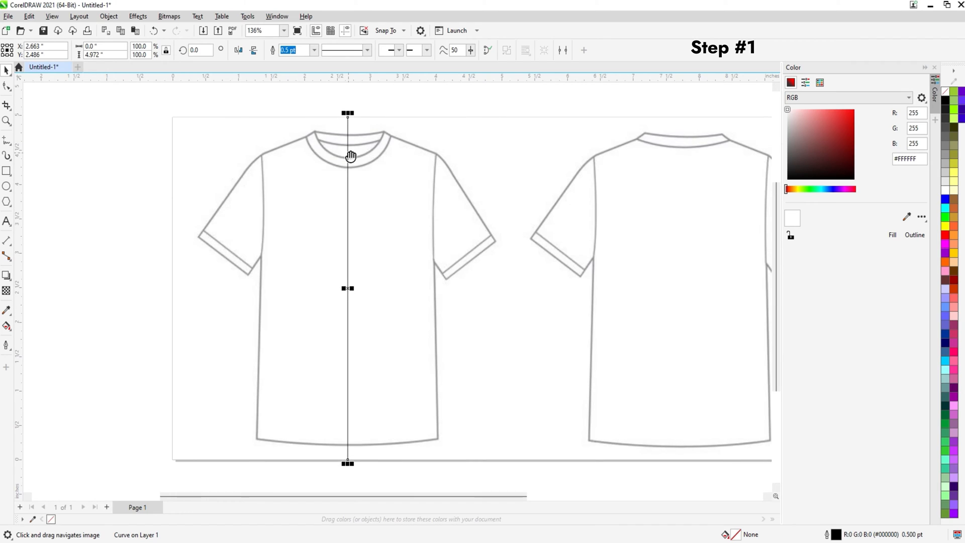
{"action": "left_click", "coordinate": [7, 171]}
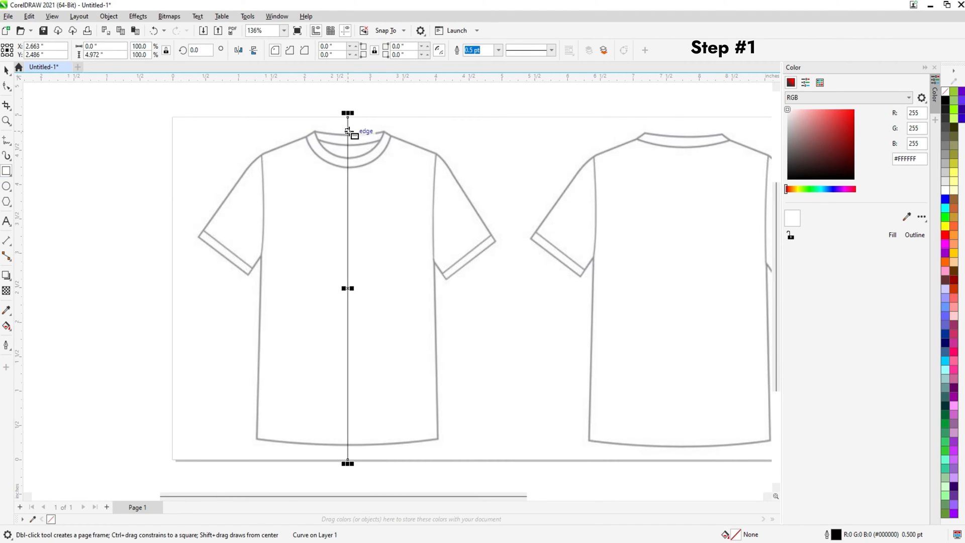
{"action": "left_click_drag", "start_coordinate": [348, 130], "coordinate": [258, 449]}
{"action": "key", "text": "space"}
{"action": "key", "text": "space"}
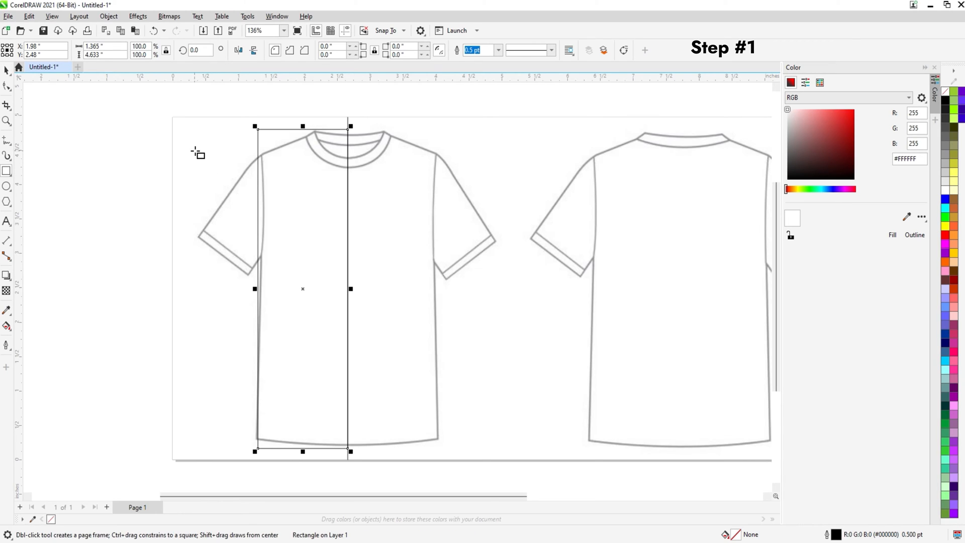
{"action": "left_click_drag", "start_coordinate": [195, 150], "coordinate": [258, 278]}
Step: Select both the body and sleeve rectangles and convert them to curves
{"action": "left_click", "coordinate": [6, 86]}
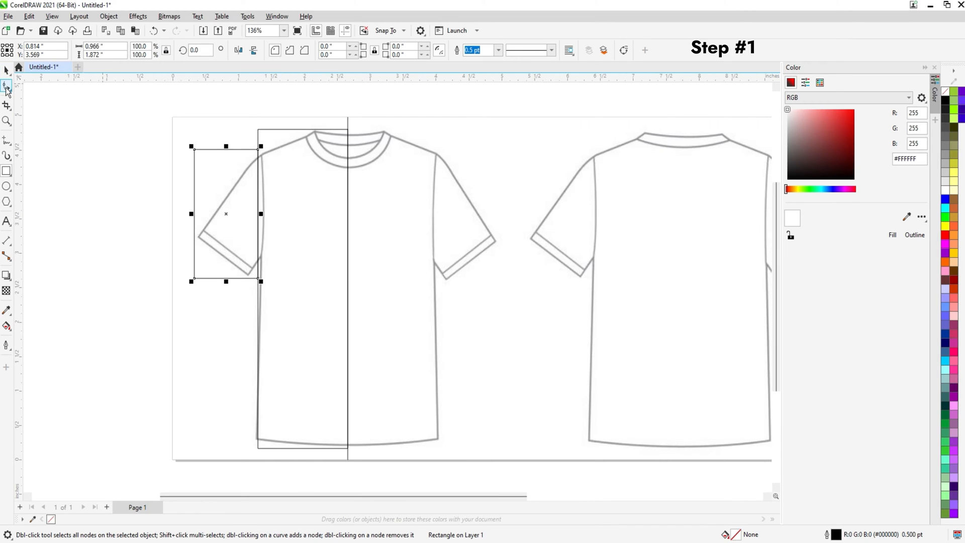
{"action": "left_click", "coordinate": [7, 70]}
{"action": "left_click", "coordinate": [310, 138], "text": "shift"}
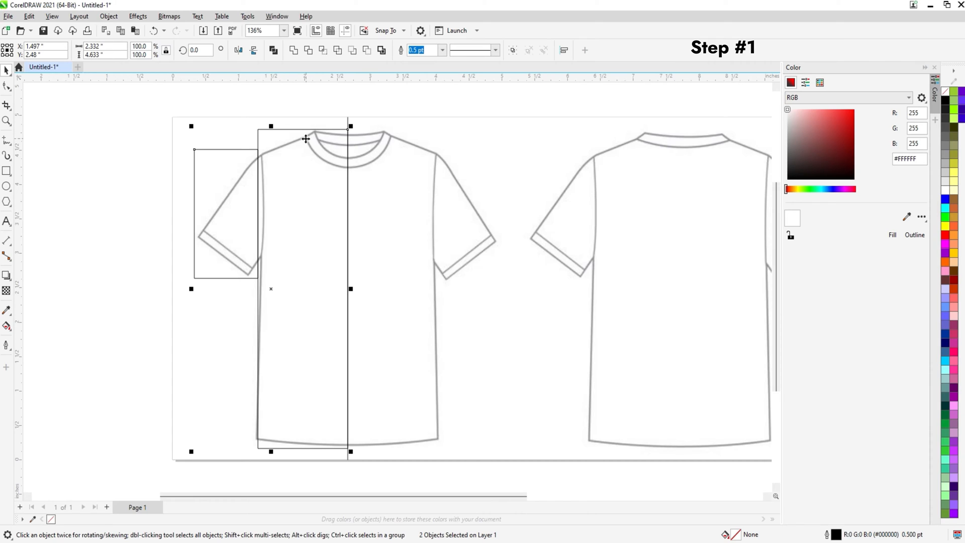
{"action": "left_click", "coordinate": [7, 87]}
Step: Add a collar-peak node to the body outline, fit it and the centre corner to the neckline, and curve the segment between them
{"action": "left_click", "coordinate": [280, 130]}
{"action": "scroll", "coordinate": [283, 137], "scroll_direction": "up", "scroll_amount": 1}
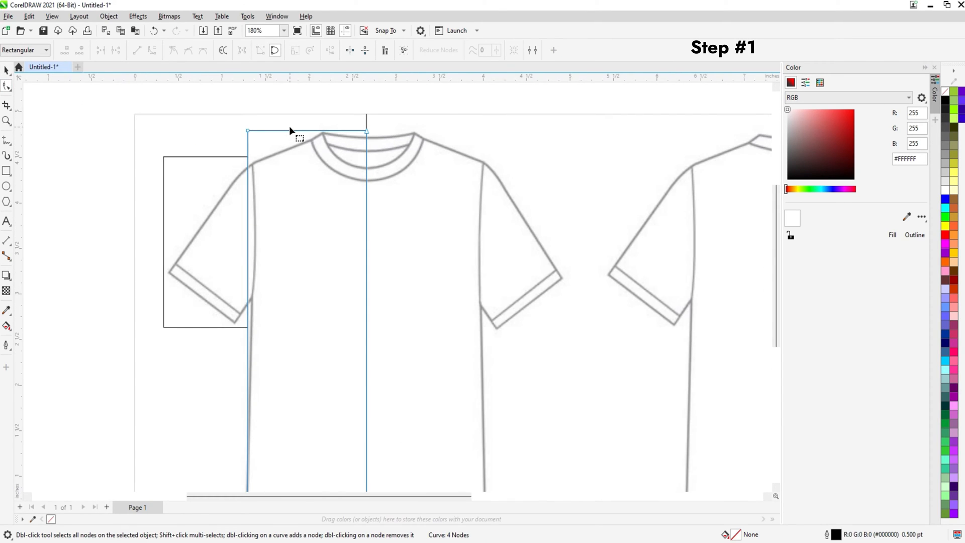
{"action": "scroll", "coordinate": [290, 129], "scroll_direction": "up", "scroll_amount": 2}
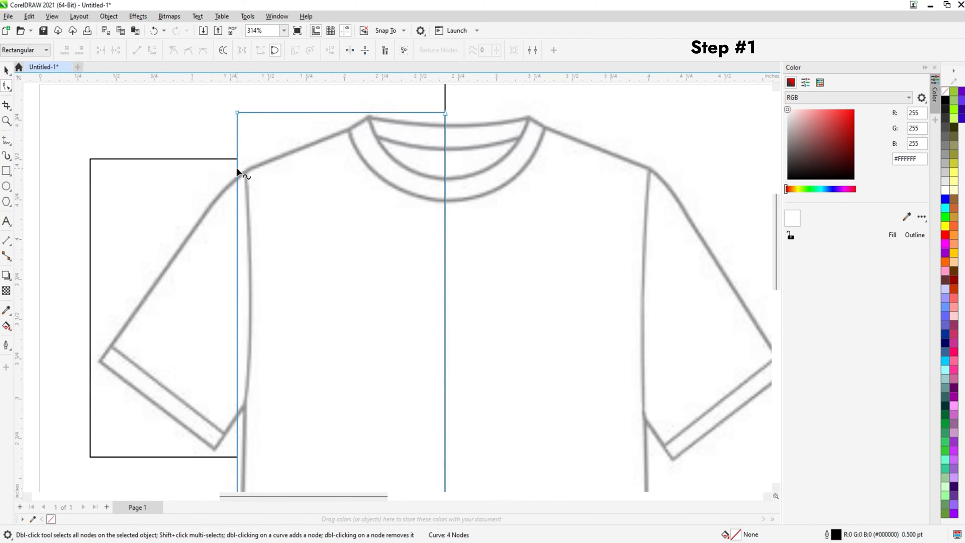
{"action": "double_click", "coordinate": [370, 113]}
{"action": "scroll", "coordinate": [369, 113], "scroll_direction": "up", "scroll_amount": 2}
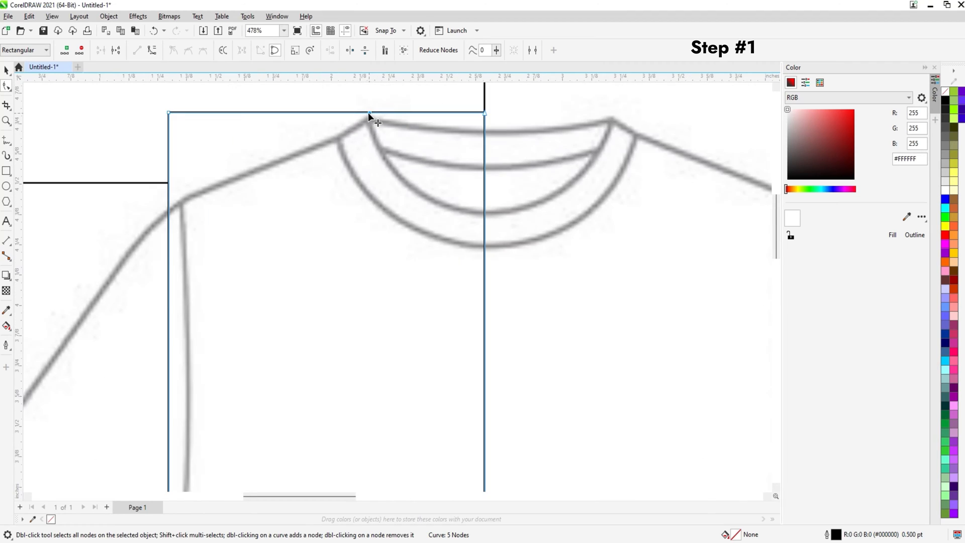
{"action": "left_click_drag", "start_coordinate": [369, 113], "coordinate": [369, 117]}
{"action": "left_click_drag", "start_coordinate": [485, 114], "coordinate": [484, 129]}
{"action": "left_click", "coordinate": [431, 123]}
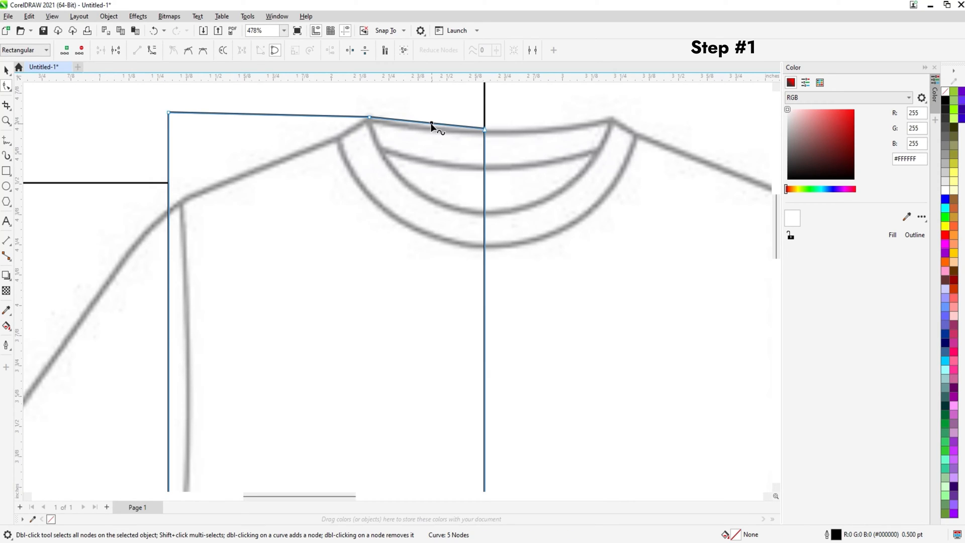
{"action": "left_click", "coordinate": [152, 50]}
{"action": "left_click_drag", "start_coordinate": [429, 124], "coordinate": [422, 128]}
Step: Add a node where the collar meets the shoulder, move the body's outer corner to the shoulder point, and curve the shoulder seam
{"action": "left_click_drag", "start_coordinate": [359, 126], "coordinate": [382, 137]}
{"action": "left_click_drag", "start_coordinate": [323, 140], "coordinate": [343, 122]}
{"action": "left_click_drag", "start_coordinate": [234, 95], "coordinate": [246, 182]}
{"action": "left_click", "coordinate": [320, 150]}
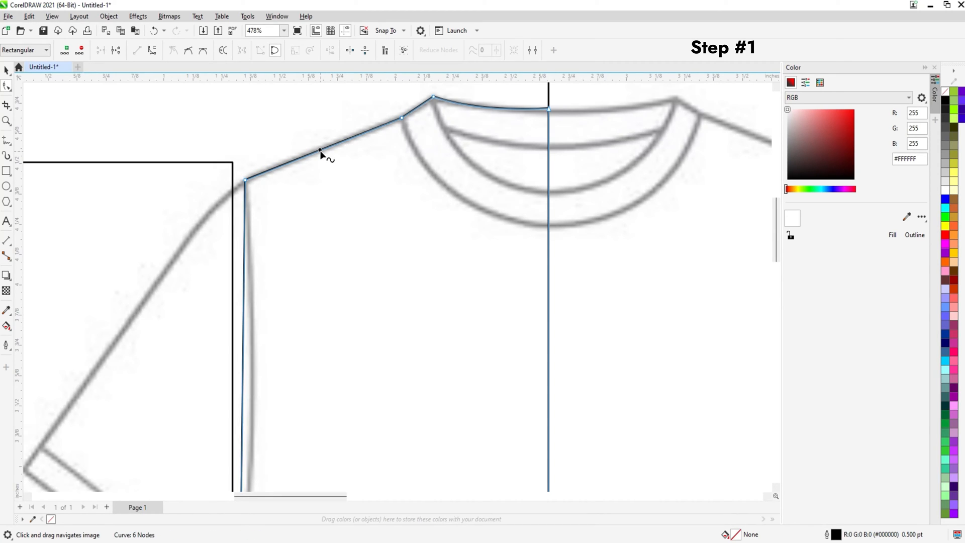
{"action": "key", "text": "ctrl+q"}
{"action": "mouse_move", "coordinate": [319, 151]}
{"action": "left_mouse_down"}
{"action": "mouse_move", "coordinate": [341, 141]}
{"action": "mouse_move", "coordinate": [302, 160]}
{"action": "left_mouse_up"}
Step: Match the sleeve outline's upper inner corner to the shoulder point and add a node on the body outline at the underarm
{"action": "left_click", "coordinate": [289, 145]}
{"action": "scroll", "coordinate": [302, 160], "scroll_direction": "down", "scroll_amount": 3}
{"action": "left_click_drag", "start_coordinate": [308, 196], "coordinate": [308, 132]}
{"action": "scroll", "coordinate": [300, 321], "scroll_direction": "up", "scroll_amount": 4}
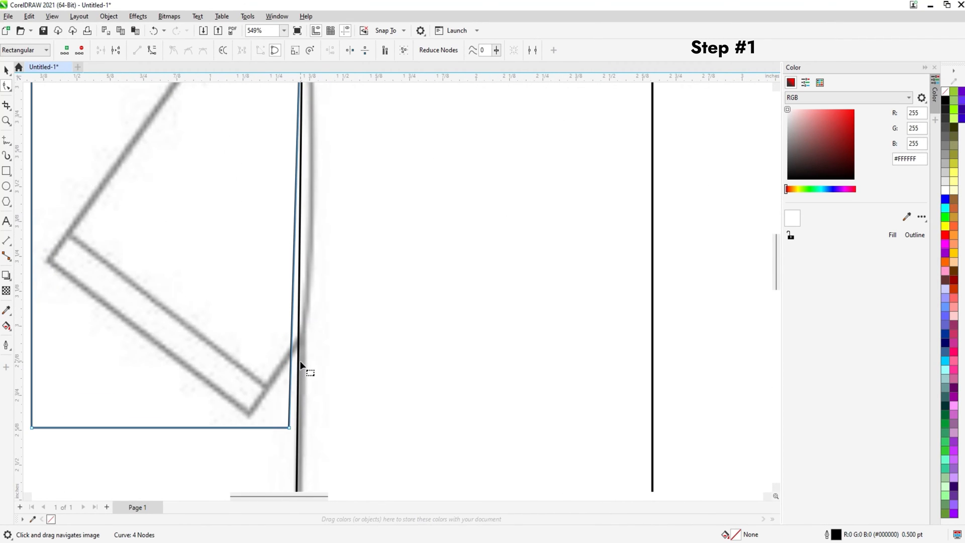
{"action": "left_click", "coordinate": [299, 346]}
{"action": "left_click_drag", "start_coordinate": [298, 340], "coordinate": [303, 337]}
Step: Add an underarm node to the sleeve outline and move the sleeve's lower inner corner to the inner end of the cuff
{"action": "left_click", "coordinate": [291, 414]}
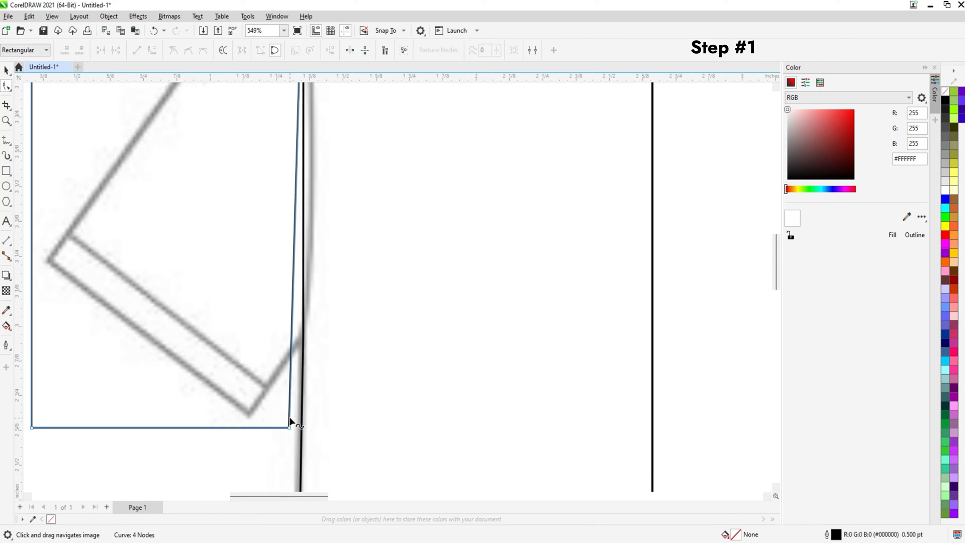
{"action": "double_click", "coordinate": [292, 345]}
{"action": "left_click_drag", "start_coordinate": [292, 347], "coordinate": [303, 336]}
{"action": "left_click_drag", "start_coordinate": [291, 428], "coordinate": [248, 417]}
{"action": "scroll", "coordinate": [209, 377], "scroll_direction": "down", "scroll_amount": 2}
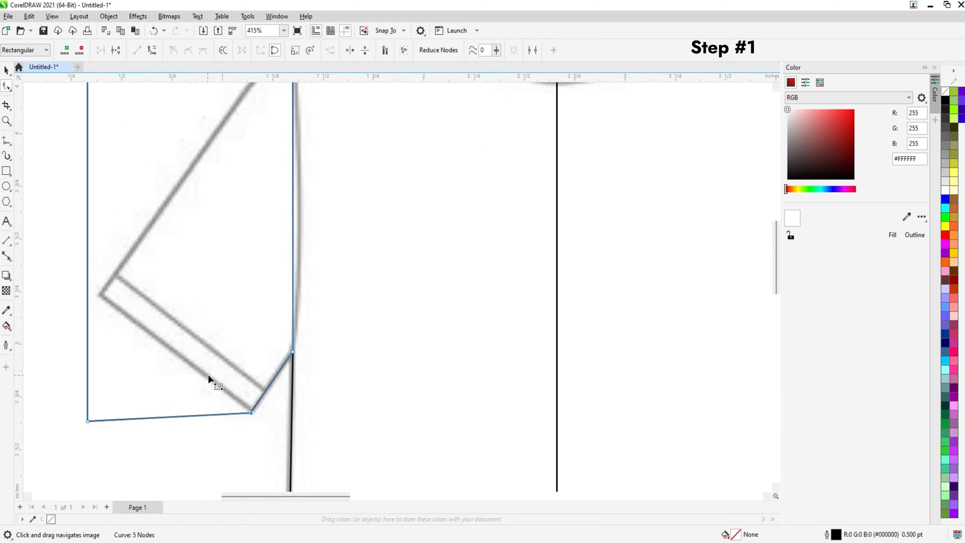
Step: Move the sleeve outline's two outer corners onto the cuff's outer end and the sleeve's outer edge
{"action": "left_click_drag", "start_coordinate": [144, 423], "coordinate": [175, 345]}
{"action": "scroll", "coordinate": [155, 297], "scroll_direction": "down", "scroll_amount": 1}
{"action": "scroll", "coordinate": [162, 298], "scroll_direction": "up", "scroll_amount": 1}
{"action": "left_click_drag", "start_coordinate": [167, 173], "coordinate": [170, 203]}
{"action": "left_click_drag", "start_coordinate": [154, 122], "coordinate": [237, 294]}
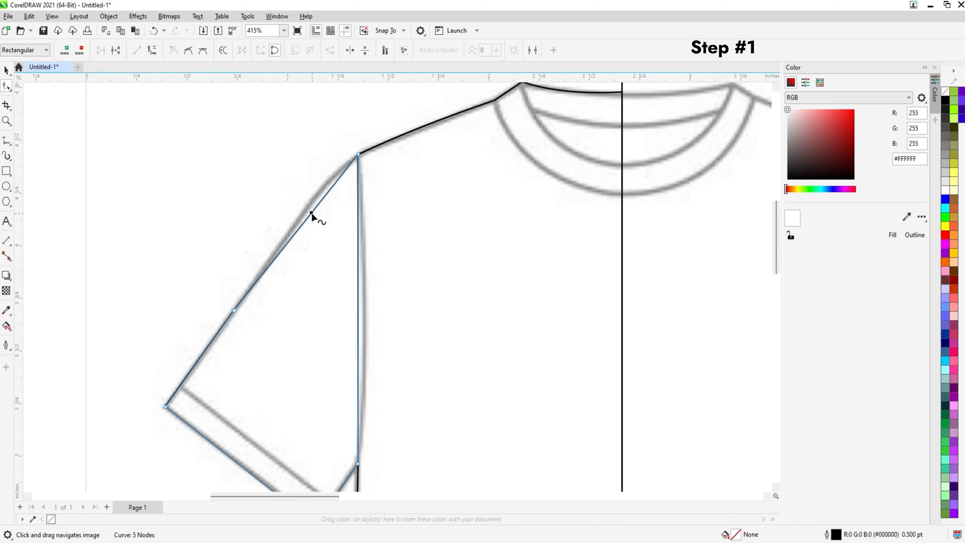
Step: Convert the sleeve's upper outer segment to a curve and bend it to follow the template's rounded shoulder
{"action": "left_click", "coordinate": [312, 212]}
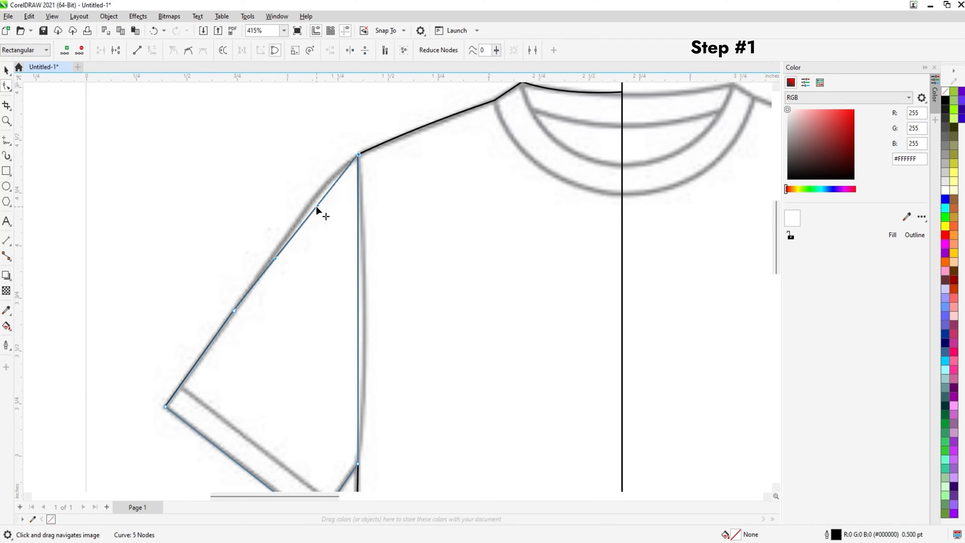
{"action": "double_click", "coordinate": [316, 206]}
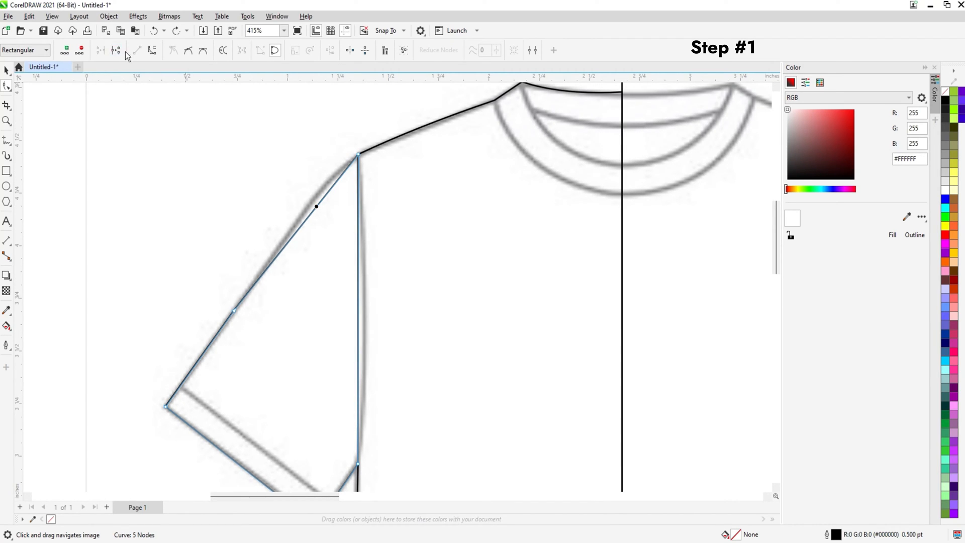
{"action": "left_click", "coordinate": [152, 50]}
{"action": "left_click_drag", "start_coordinate": [318, 206], "coordinate": [302, 192]}
{"action": "left_click_drag", "start_coordinate": [275, 258], "coordinate": [298, 231]}
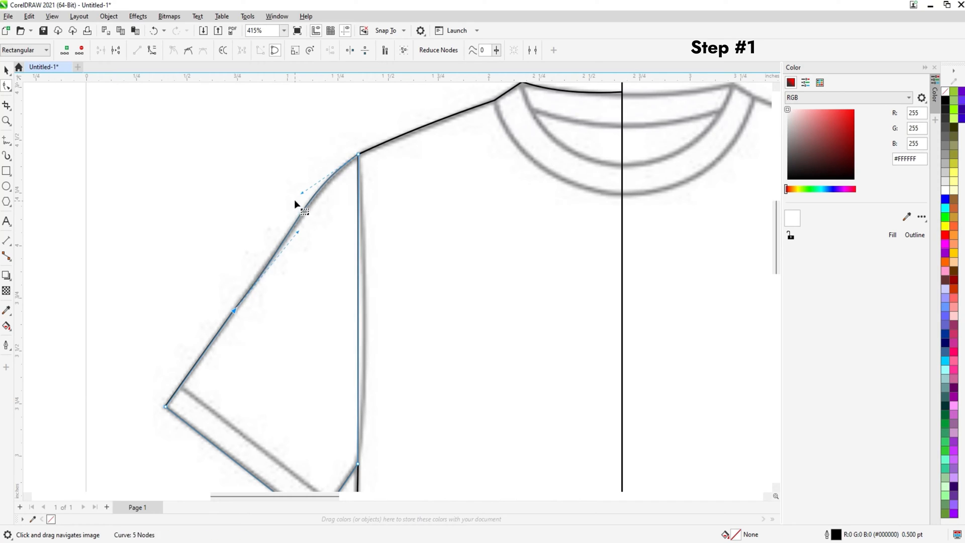
{"action": "left_click_drag", "start_coordinate": [302, 193], "coordinate": [282, 228]}
Step: Curve the armhole edges of both the sleeve and body outlines to follow the template's armhole seam
{"action": "scroll", "coordinate": [319, 220], "scroll_direction": "down", "scroll_amount": 1}
{"action": "left_click", "coordinate": [307, 234]}
{"action": "left_click_drag", "start_coordinate": [307, 235], "coordinate": [313, 229]}
{"action": "left_click", "coordinate": [310, 225]}
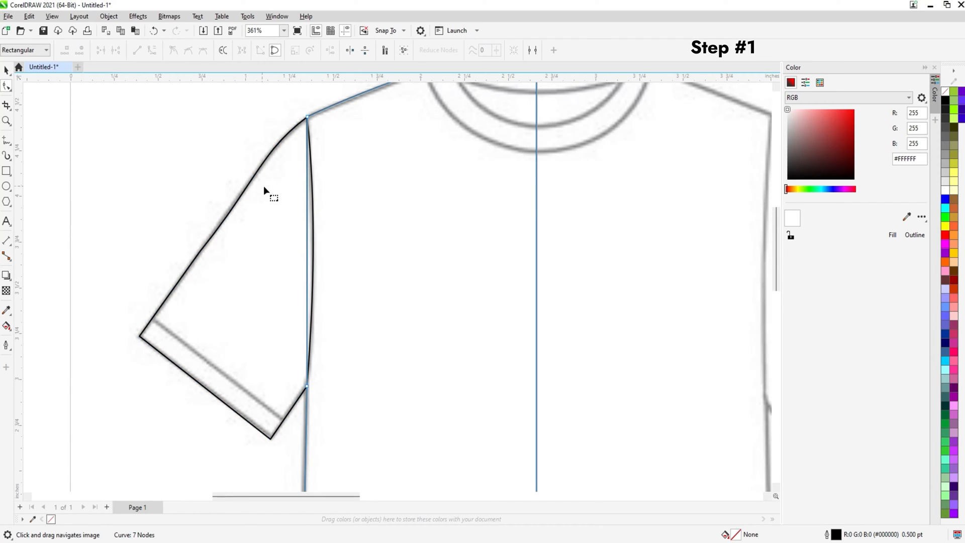
{"action": "left_click", "coordinate": [307, 221]}
{"action": "left_click", "coordinate": [152, 50]}
{"action": "left_click_drag", "start_coordinate": [307, 239], "coordinate": [314, 238]}
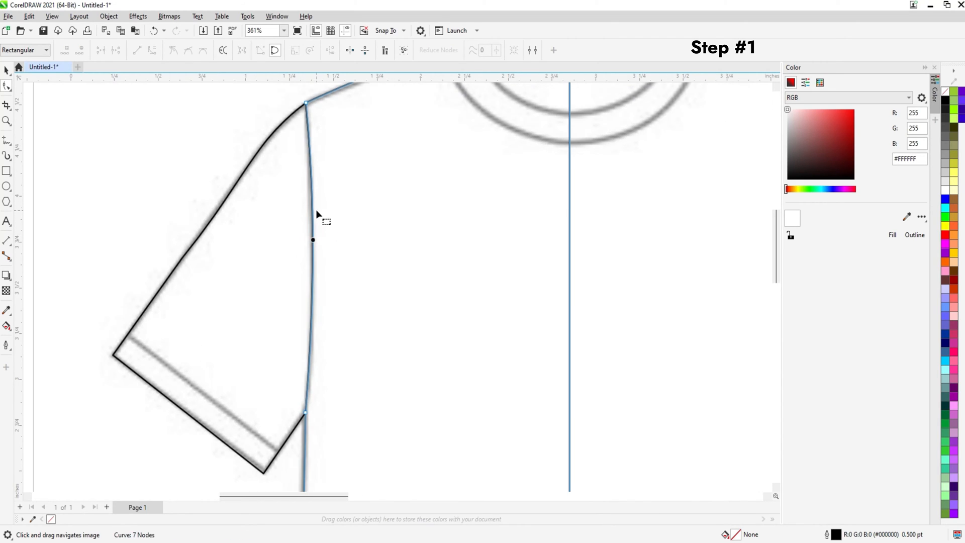
Step: Move the body outline's two lower corners onto the template's hem and curve the segment between them to match
{"action": "scroll", "coordinate": [316, 214], "scroll_direction": "down", "scroll_amount": 2}
{"action": "scroll", "coordinate": [319, 208], "scroll_direction": "down", "scroll_amount": 2}
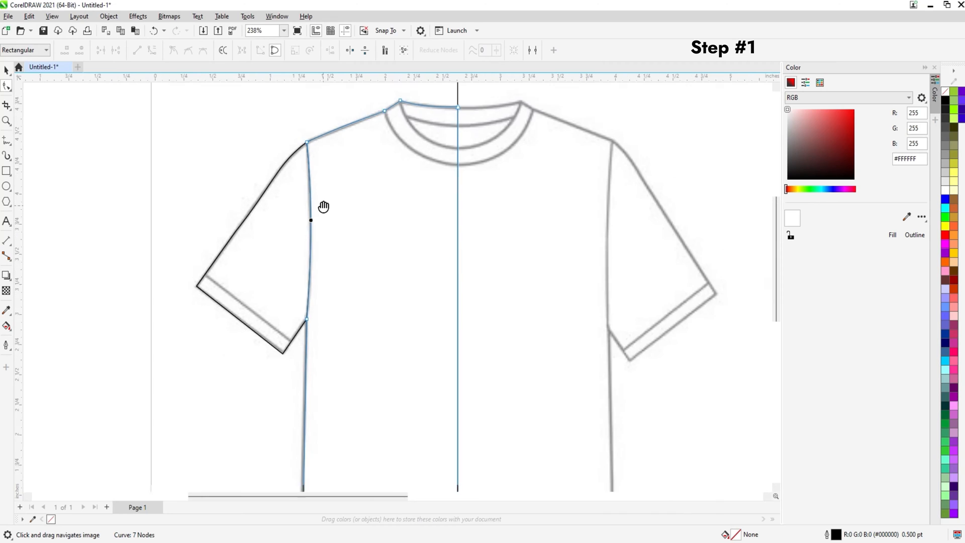
{"action": "scroll", "coordinate": [299, 180], "scroll_direction": "down", "scroll_amount": 3}
{"action": "scroll", "coordinate": [301, 251], "scroll_direction": "up", "scroll_amount": 2}
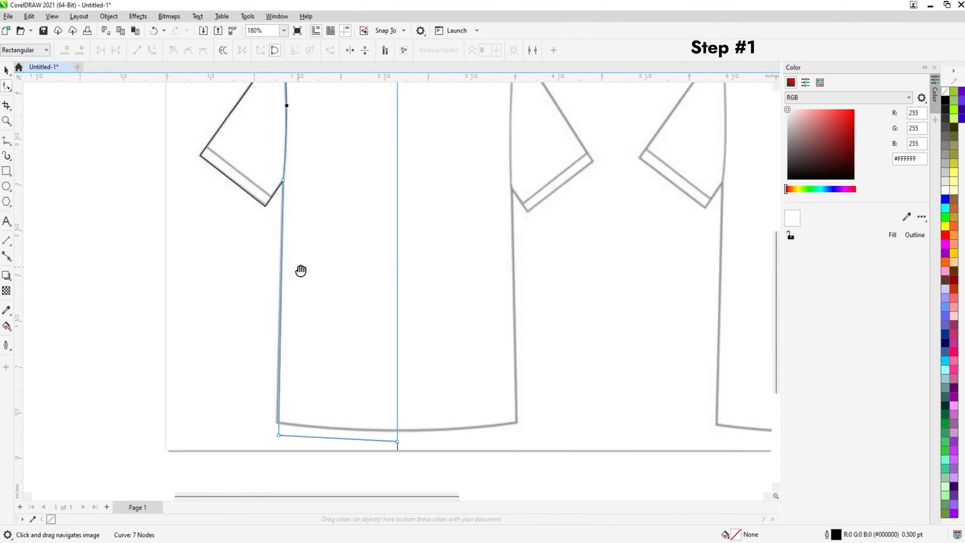
{"action": "scroll", "coordinate": [422, 416], "scroll_direction": "up", "scroll_amount": 1}
{"action": "left_click_drag", "start_coordinate": [450, 420], "coordinate": [451, 400]}
{"action": "left_click_drag", "start_coordinate": [211, 407], "coordinate": [208, 382]}
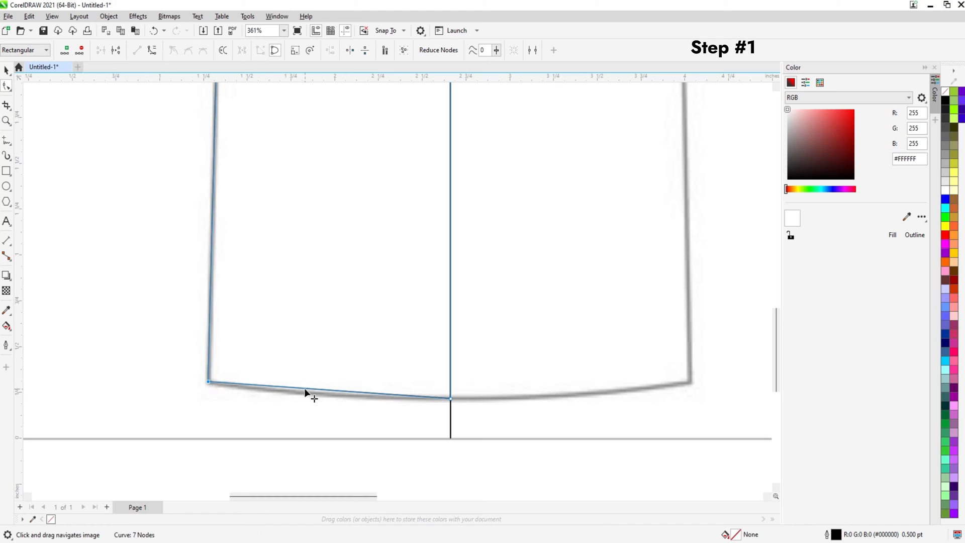
{"action": "left_click", "coordinate": [151, 50]}
{"action": "left_click_drag", "start_coordinate": [326, 389], "coordinate": [316, 394]}
{"action": "scroll", "coordinate": [355, 375], "scroll_direction": "down", "scroll_amount": 5}
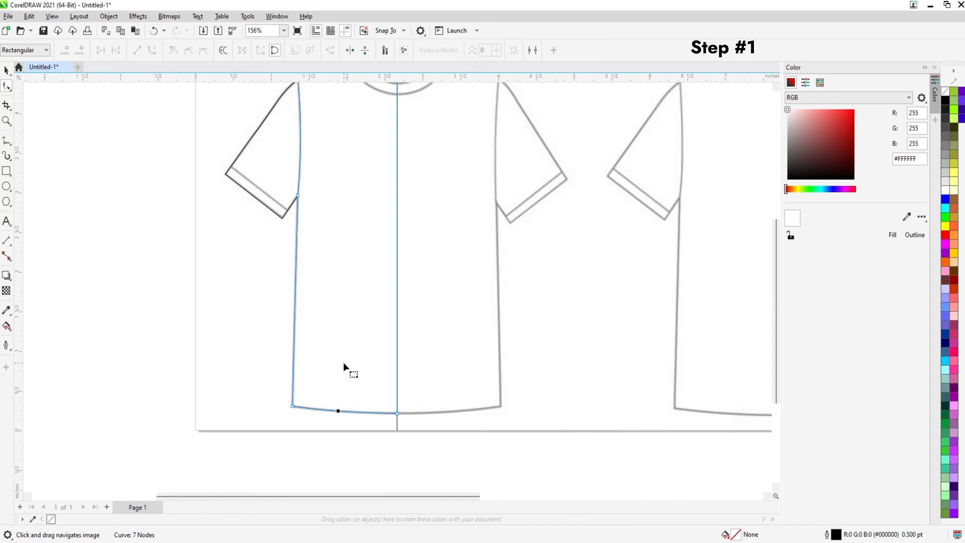
Step: Draw a diagonal straight line along the cuff seam, spanning about 1.13 by 0.84 inches and extending past both sleeve edges
{"action": "left_click", "coordinate": [6, 70]}
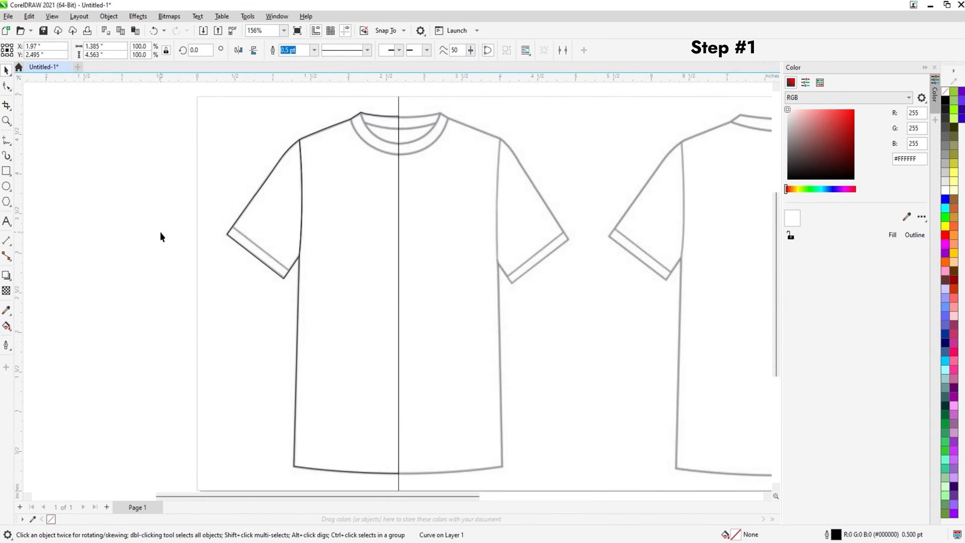
{"action": "scroll", "coordinate": [203, 237], "scroll_direction": "up", "scroll_amount": 3}
{"action": "scroll", "coordinate": [203, 236], "scroll_direction": "up", "scroll_amount": 2}
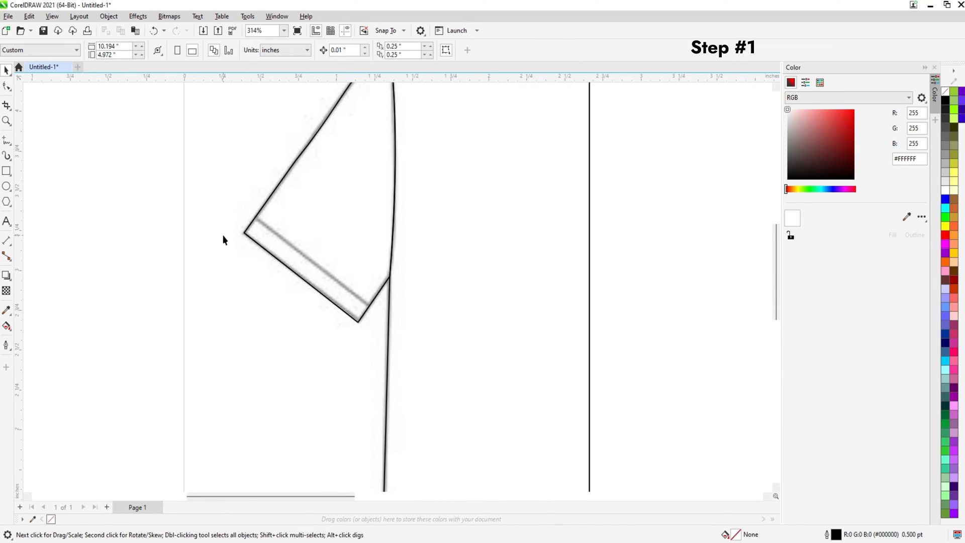
{"action": "left_click", "coordinate": [6, 141]}
{"action": "left_click", "coordinate": [245, 208]}
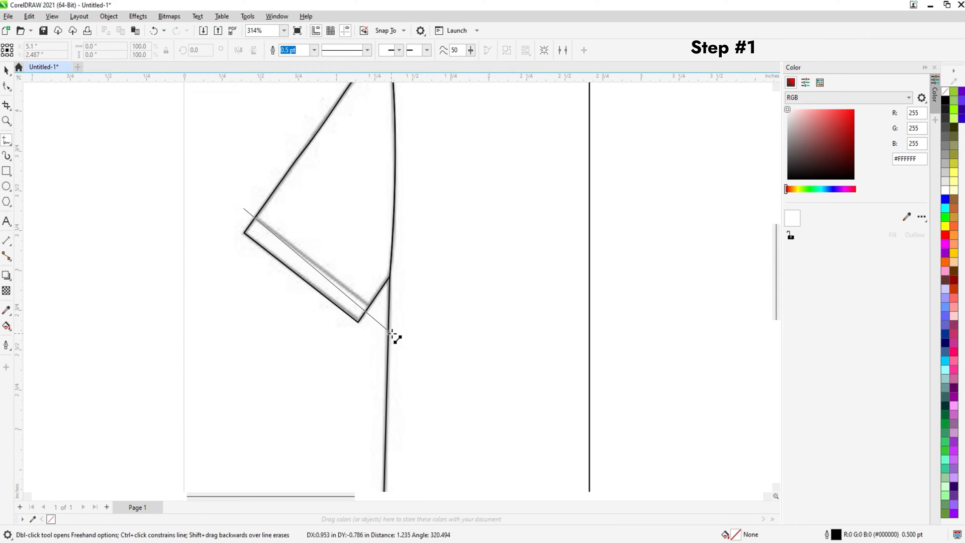
{"action": "left_click", "coordinate": [418, 345]}
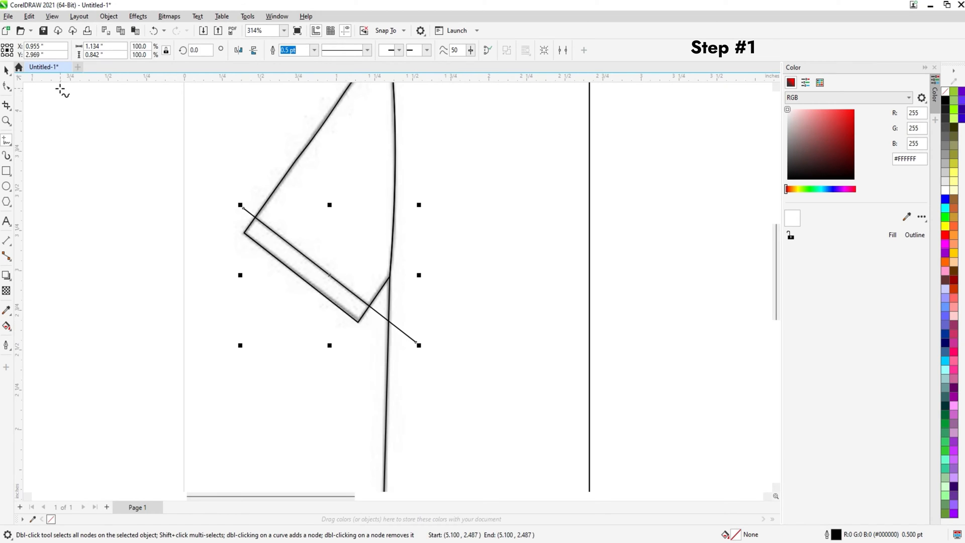
Step: Trim the sleeve outline with the diagonal cuff line
{"action": "left_click", "coordinate": [7, 70]}
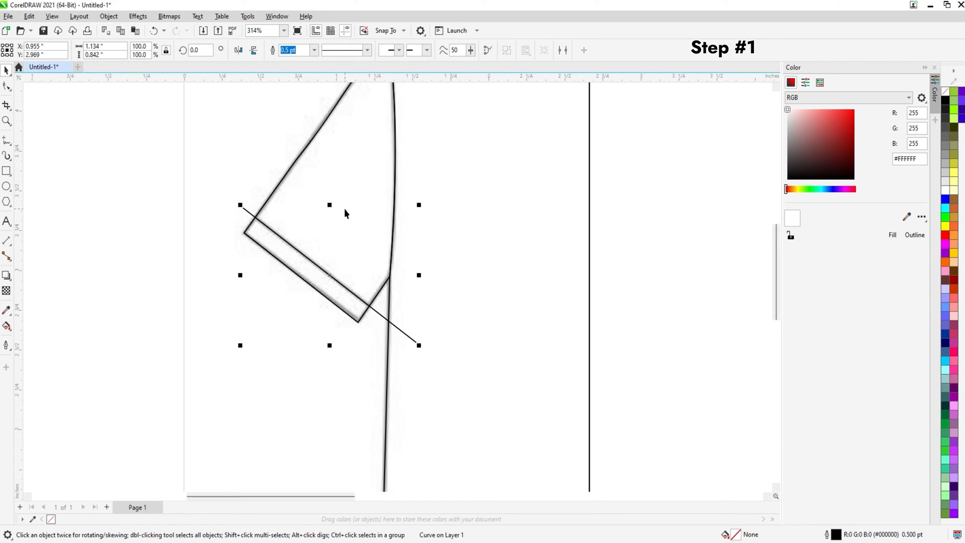
{"action": "left_click", "coordinate": [319, 194], "text": "shift"}
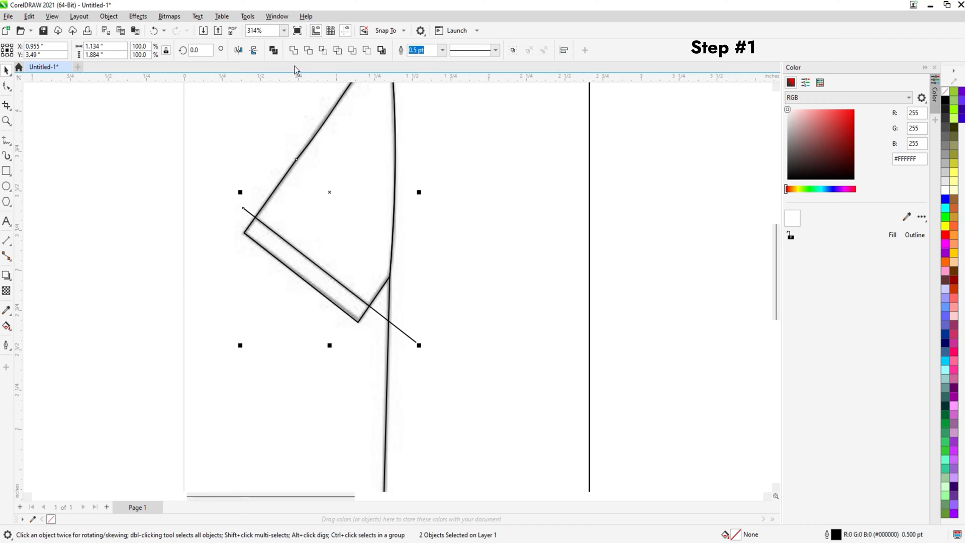
{"action": "left_click", "coordinate": [308, 50]}
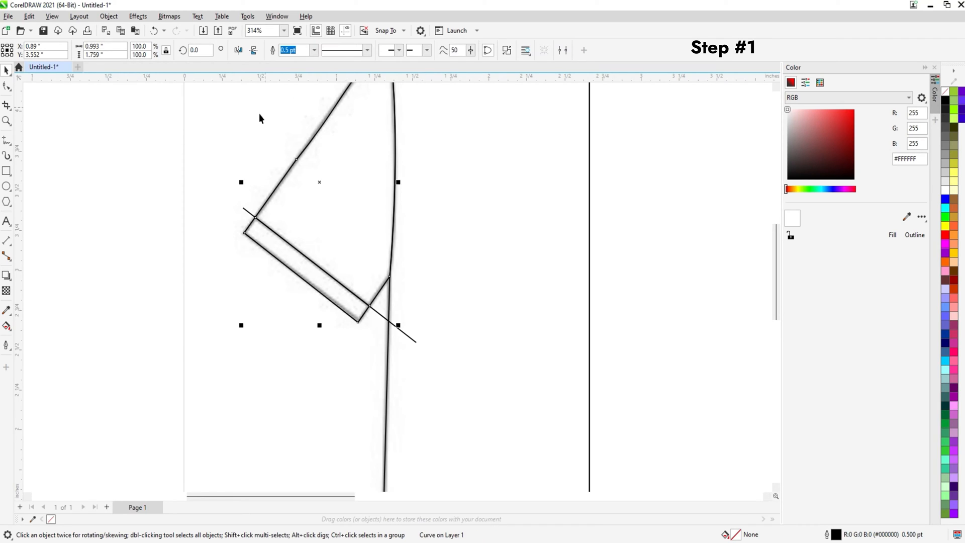
Step: Delete the diagonal cuff line and break the trimmed sleeve outline apart into separate sleeve and cuff curves
{"action": "left_click", "coordinate": [248, 213]}
{"action": "key", "text": "Delete"}
{"action": "left_click", "coordinate": [266, 234]}
{"action": "key", "text": "ctrl+k"}
{"action": "left_click", "coordinate": [272, 294]}
{"action": "left_click", "coordinate": [286, 264]}
Step: Draw a rectangle over the front collar, from its shoulder edge past the center line, and convert it to curves
{"action": "scroll", "coordinate": [284, 255], "scroll_direction": "down", "scroll_amount": 5}
{"action": "left_click_drag", "start_coordinate": [322, 245], "coordinate": [270, 248]}
{"action": "left_click_drag", "start_coordinate": [315, 174], "coordinate": [299, 213]}
{"action": "scroll", "coordinate": [303, 188], "scroll_direction": "down", "scroll_amount": 1}
{"action": "scroll", "coordinate": [304, 191], "scroll_direction": "up", "scroll_amount": 4}
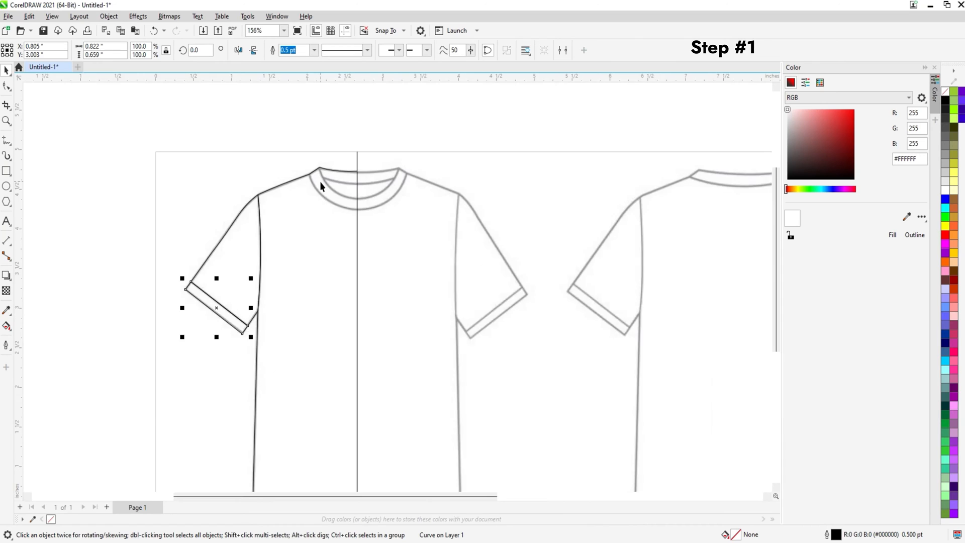
{"action": "left_click_drag", "start_coordinate": [321, 182], "coordinate": [288, 222]}
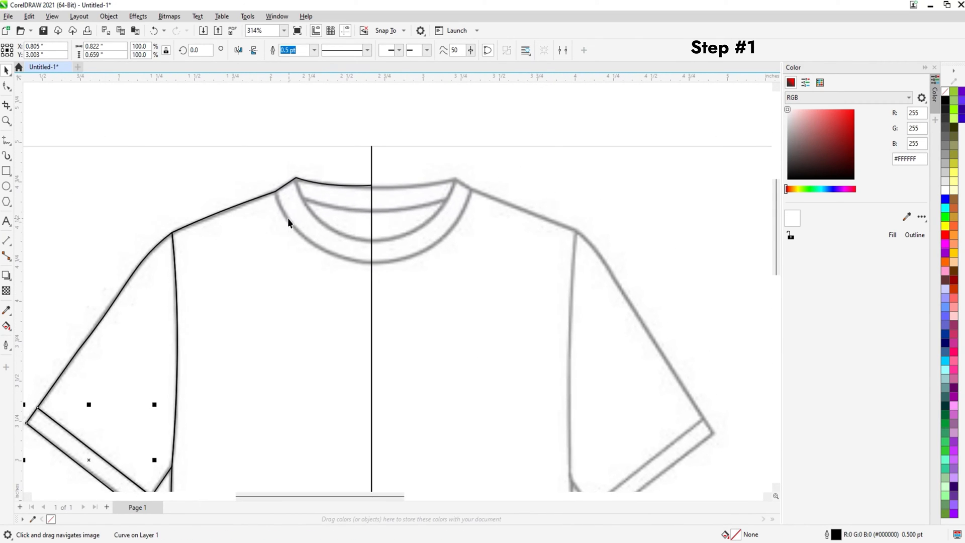
{"action": "left_click", "coordinate": [6, 171]}
{"action": "left_click_drag", "start_coordinate": [280, 143], "coordinate": [413, 263]}
{"action": "left_click", "coordinate": [6, 86]}
{"action": "key", "text": "ctrl+q"}
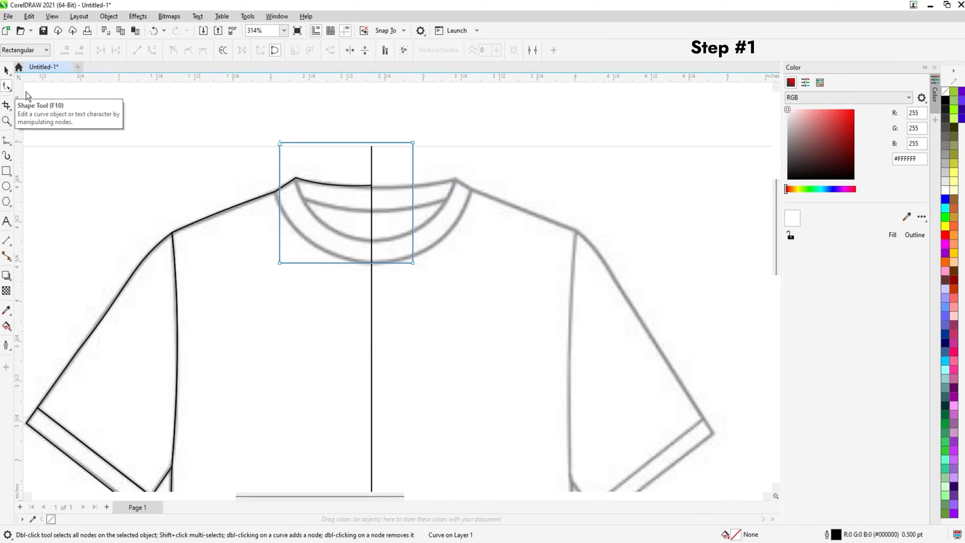
Step: Fit the collar shape's nodes to the outer shoulder point and lower center point, then curve the segment between them along the outer collar line
{"action": "scroll", "coordinate": [259, 200], "scroll_direction": "up", "scroll_amount": 2}
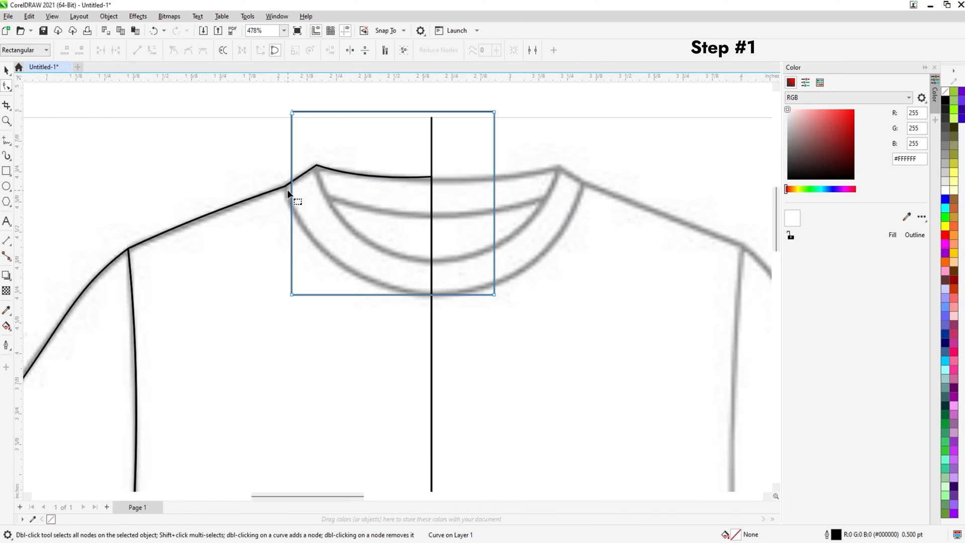
{"action": "double_click", "coordinate": [291, 188]}
{"action": "left_click_drag", "start_coordinate": [291, 188], "coordinate": [285, 187]}
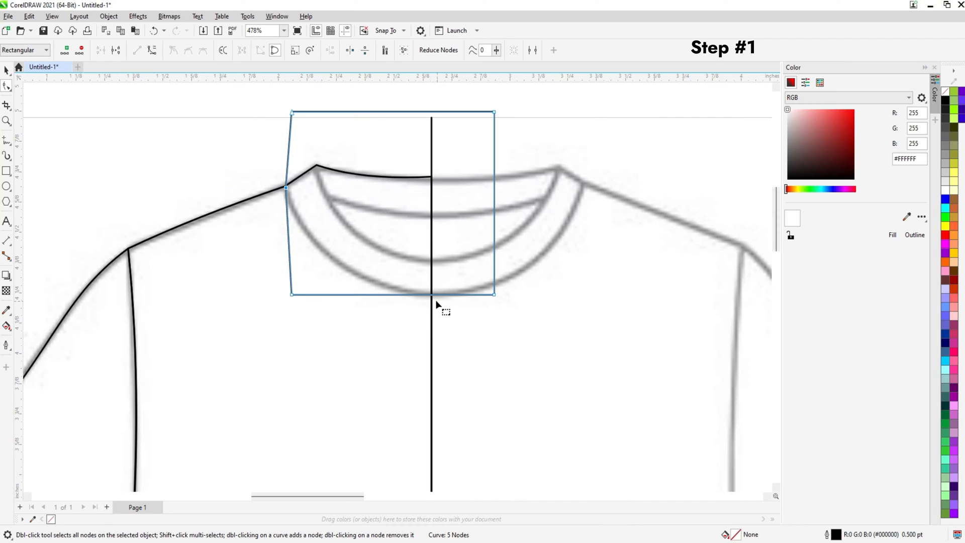
{"action": "double_click", "coordinate": [292, 295]}
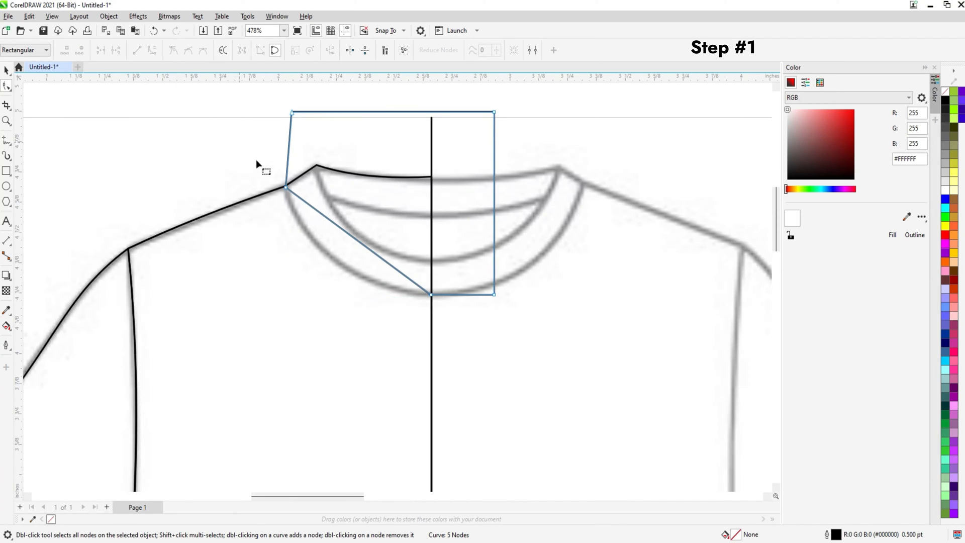
{"action": "left_click", "coordinate": [355, 239]}
{"action": "left_click_drag", "start_coordinate": [356, 241], "coordinate": [338, 262]}
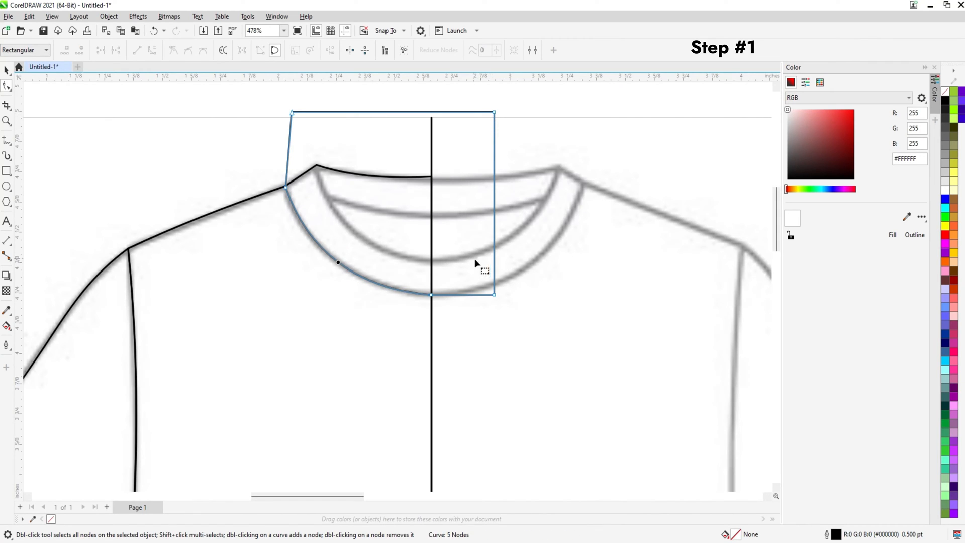
Step: Move the collar's remaining nodes to the inner center and shoulder tip, delete the leftover corner, and curve the inner edge to the template
{"action": "left_click_drag", "start_coordinate": [494, 295], "coordinate": [431, 262]}
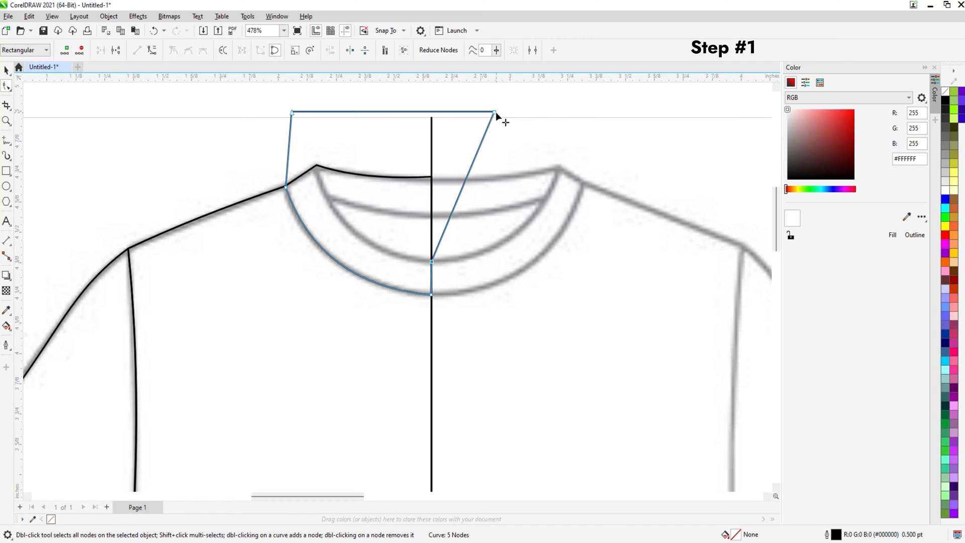
{"action": "left_click_drag", "start_coordinate": [495, 113], "coordinate": [317, 166]}
{"action": "double_click", "coordinate": [291, 113]}
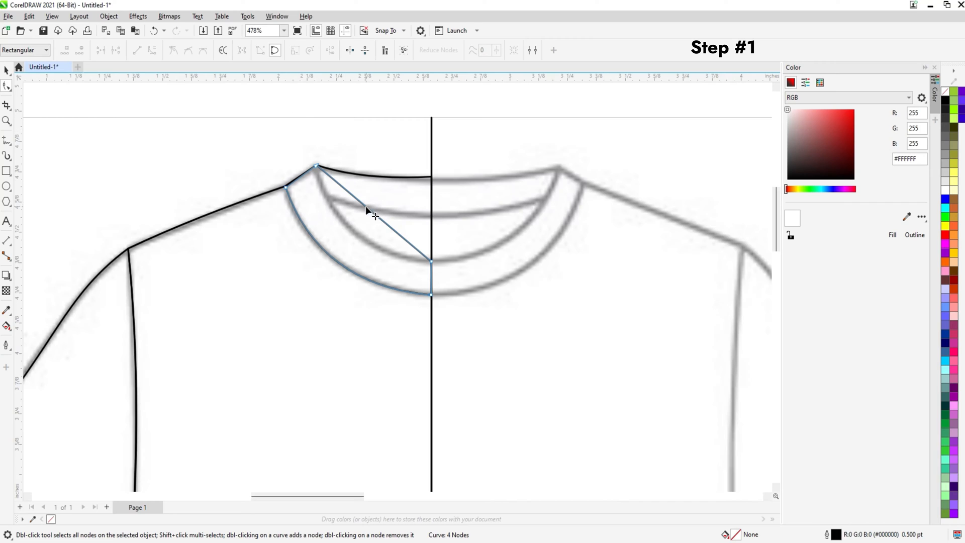
{"action": "left_click", "coordinate": [366, 208]}
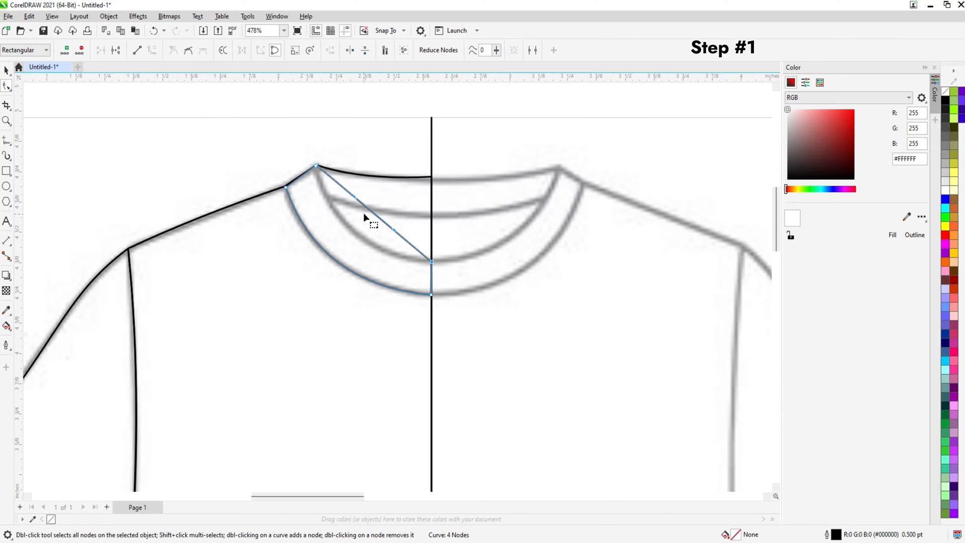
{"action": "left_click_drag", "start_coordinate": [371, 214], "coordinate": [357, 233]}
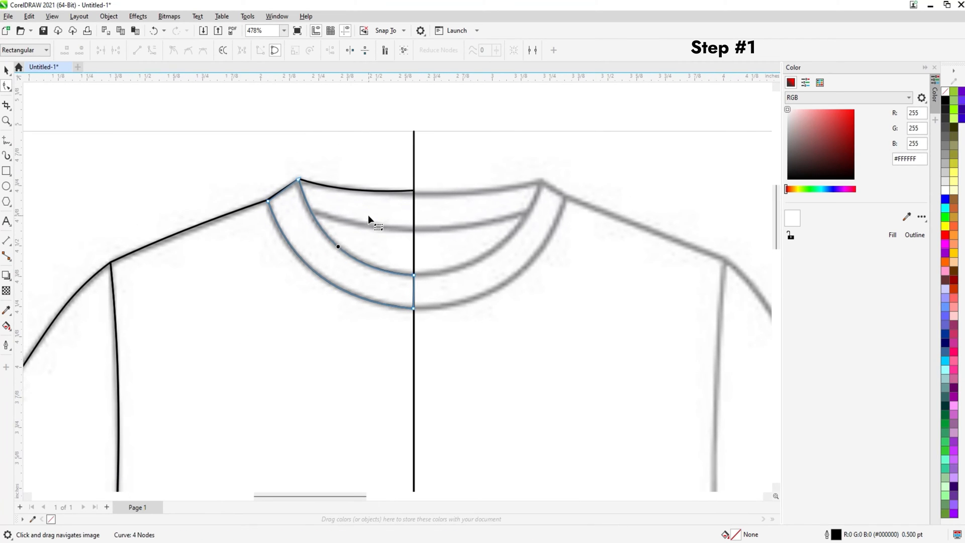
Step: Refine the collar's outer shoulder node and its curve handle so the outer edge follows the template line
{"action": "left_click", "coordinate": [6, 71]}
{"action": "scroll", "coordinate": [252, 192], "scroll_direction": "up", "scroll_amount": 5}
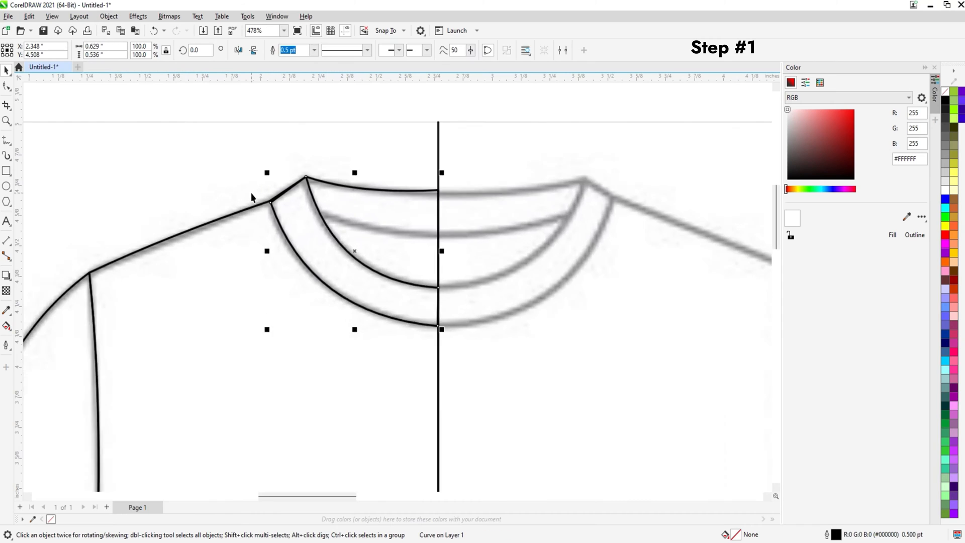
{"action": "left_click", "coordinate": [7, 85]}
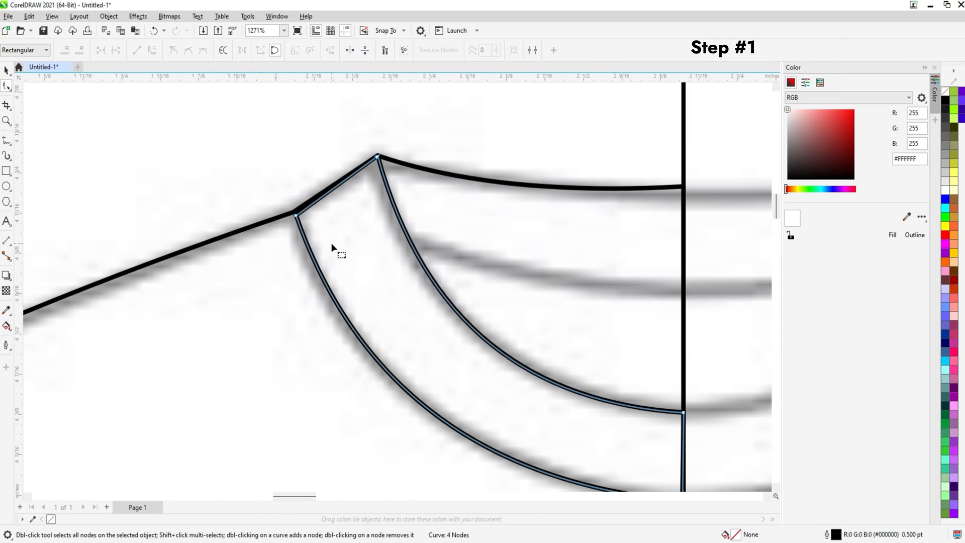
{"action": "left_click", "coordinate": [296, 216]}
{"action": "left_click_drag", "start_coordinate": [297, 217], "coordinate": [297, 215]}
{"action": "scroll", "coordinate": [298, 222], "scroll_direction": "down", "scroll_amount": 1}
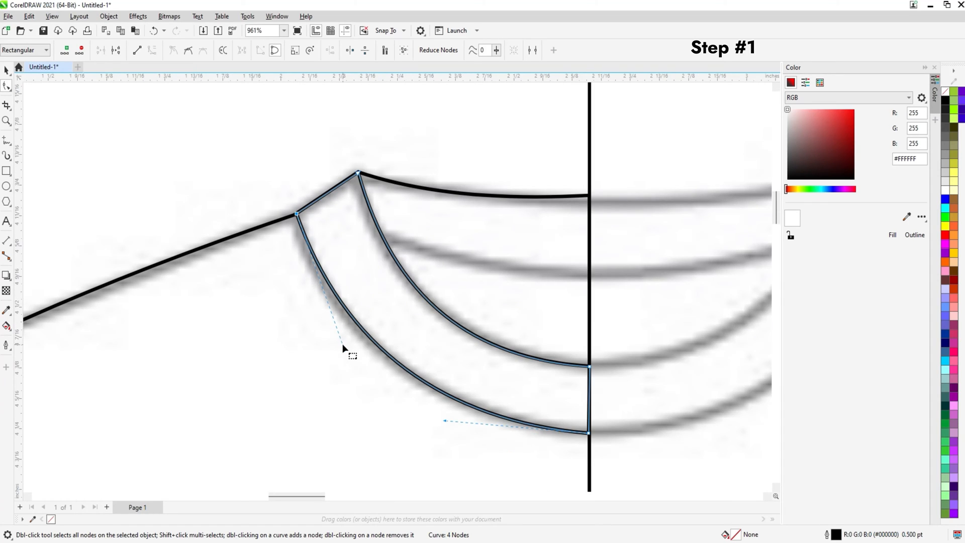
{"action": "left_click_drag", "start_coordinate": [342, 344], "coordinate": [337, 345]}
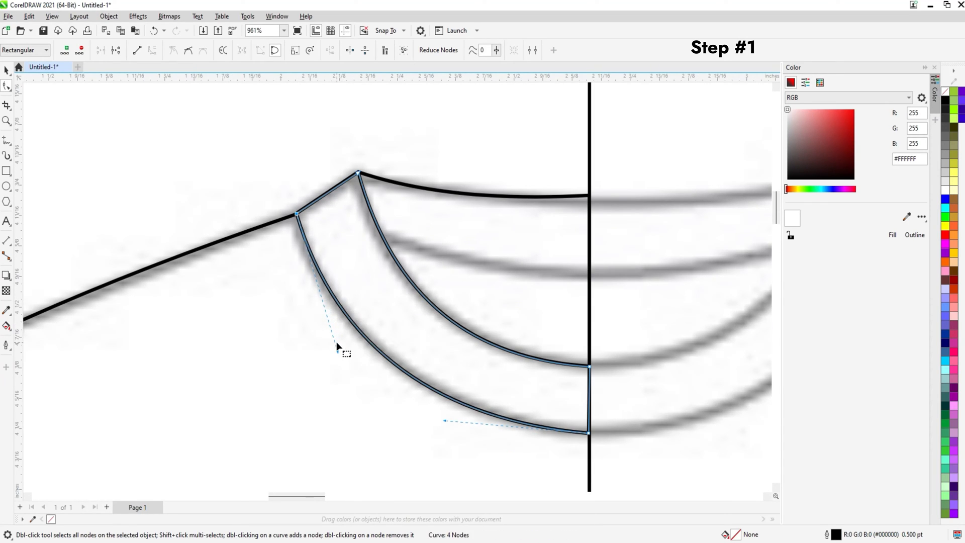
{"action": "scroll", "coordinate": [372, 353], "scroll_direction": "up", "scroll_amount": 1}
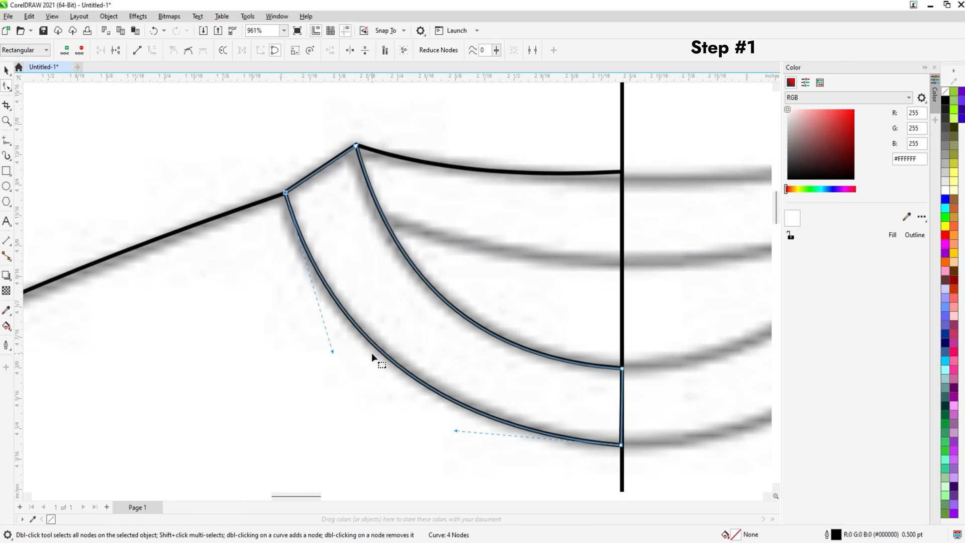
{"action": "scroll", "coordinate": [372, 352], "scroll_direction": "down", "scroll_amount": 3}
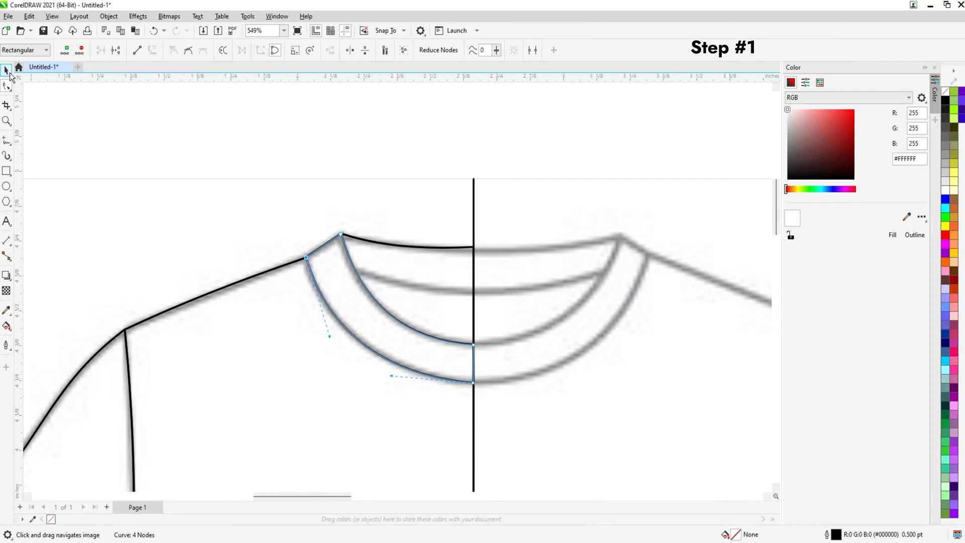
{"action": "left_click", "coordinate": [6, 70]}
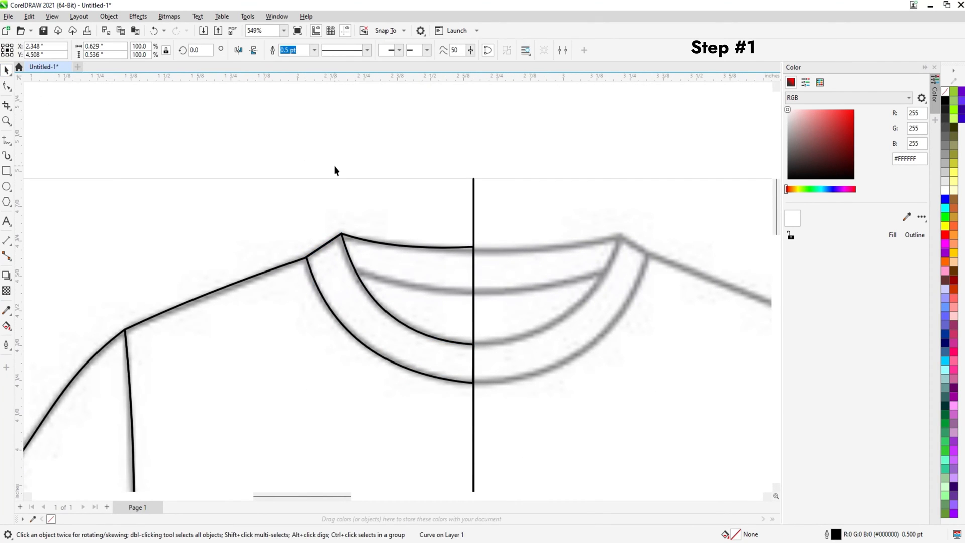
Step: Draw a rectangle about 0.5 inches wide from the center line to the collar tip over the back neckband and convert it to curves
{"action": "left_click", "coordinate": [7, 171]}
{"action": "left_click_drag", "start_coordinate": [474, 294], "coordinate": [342, 233]}
{"action": "left_click", "coordinate": [7, 87]}
{"action": "scroll", "coordinate": [485, 265], "scroll_direction": "down", "scroll_amount": 1}
{"action": "scroll", "coordinate": [485, 265], "scroll_direction": "up", "scroll_amount": 5}
{"action": "key", "text": "ctrl+q"}
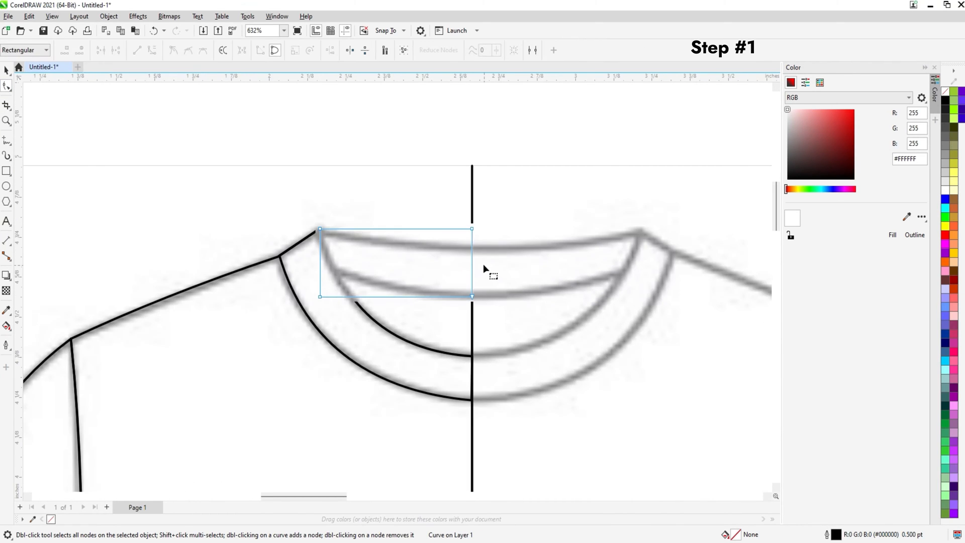
Step: Move the neckband's upper center node down onto the neckline and curve its top edge to match the body outline
{"action": "scroll", "coordinate": [479, 258], "scroll_direction": "up", "scroll_amount": 2}
{"action": "left_click", "coordinate": [463, 197]}
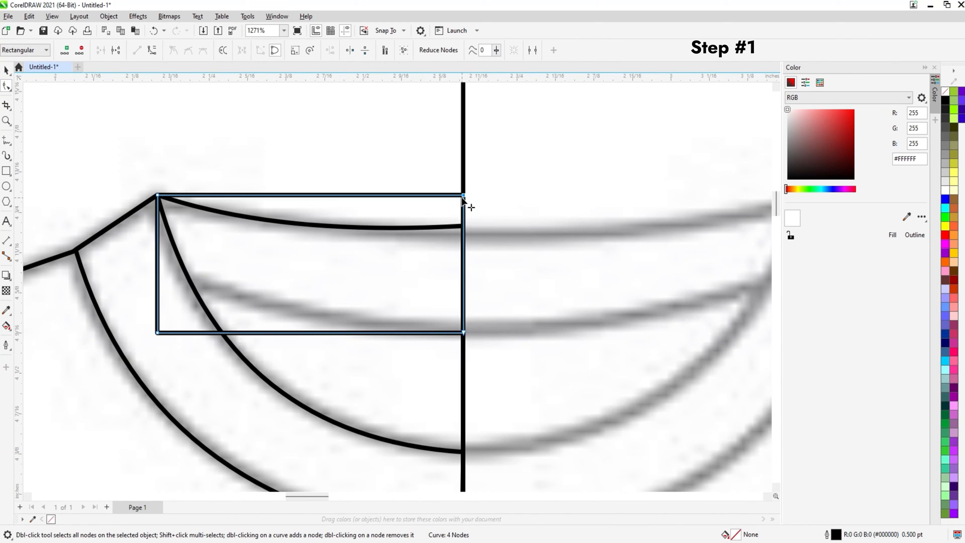
{"action": "left_click_drag", "start_coordinate": [463, 198], "coordinate": [463, 226]}
{"action": "left_click", "coordinate": [279, 207]}
{"action": "right_click", "coordinate": [279, 207]}
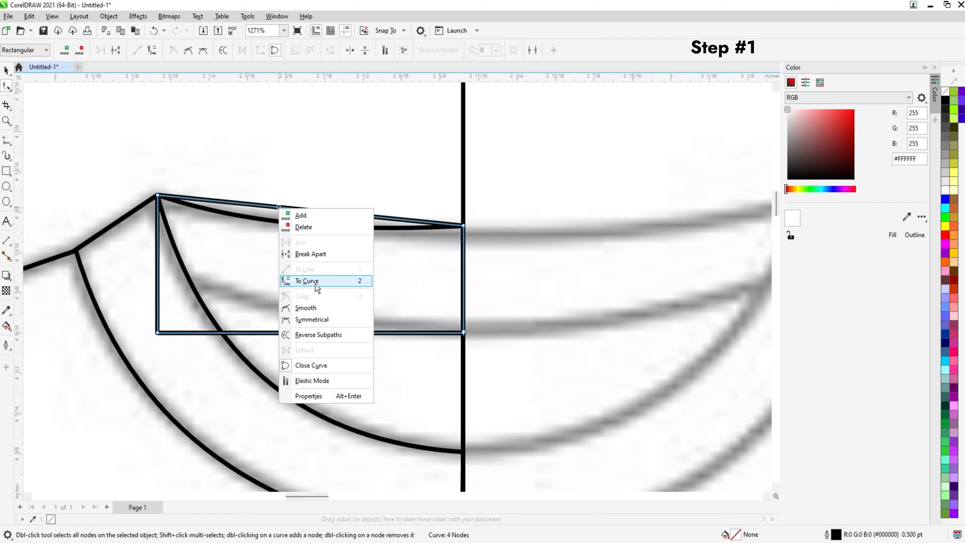
{"action": "left_click", "coordinate": [316, 283]}
{"action": "left_click_drag", "start_coordinate": [313, 215], "coordinate": [301, 222]}
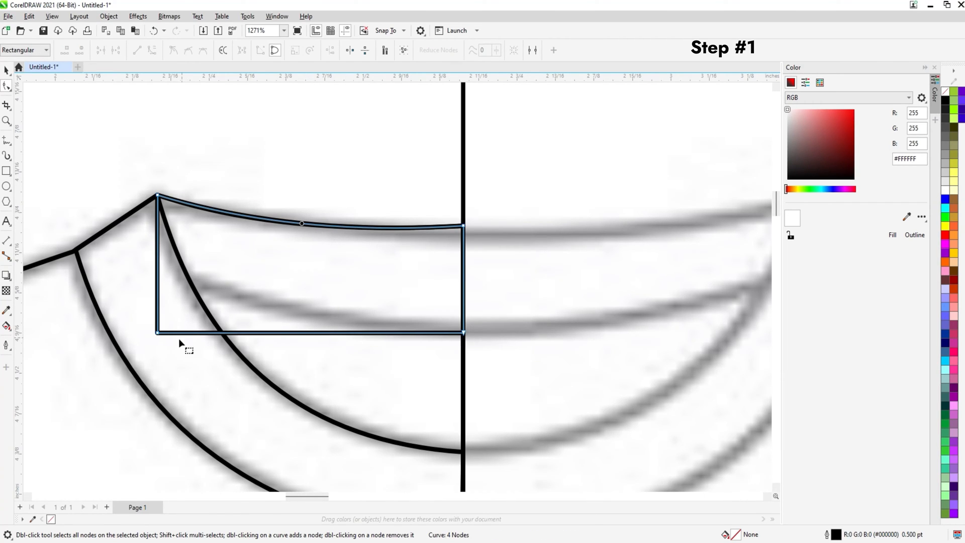
Step: Move the neckband's lower outer corner onto the collar's inner edge and curve its bottom edge along the template's back neck seam
{"action": "left_click_drag", "start_coordinate": [156, 332], "coordinate": [193, 286]}
{"action": "left_click", "coordinate": [305, 304]}
{"action": "right_click", "coordinate": [304, 304]}
{"action": "left_click", "coordinate": [304, 305]}
{"action": "right_click", "coordinate": [304, 304]}
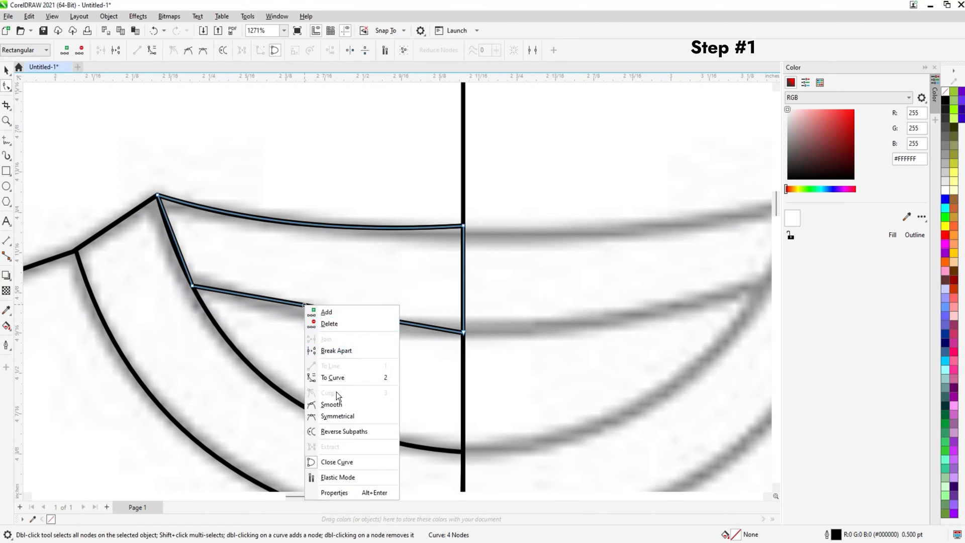
{"action": "left_click", "coordinate": [342, 378]}
{"action": "left_click", "coordinate": [300, 304]}
{"action": "left_click_drag", "start_coordinate": [298, 304], "coordinate": [291, 322]}
{"action": "left_click_drag", "start_coordinate": [463, 332], "coordinate": [462, 330]}
Step: Convert the neckband's short outer edge to a curve and bend it along the collar's inner edge
{"action": "scroll", "coordinate": [234, 260], "scroll_direction": "up", "scroll_amount": 3}
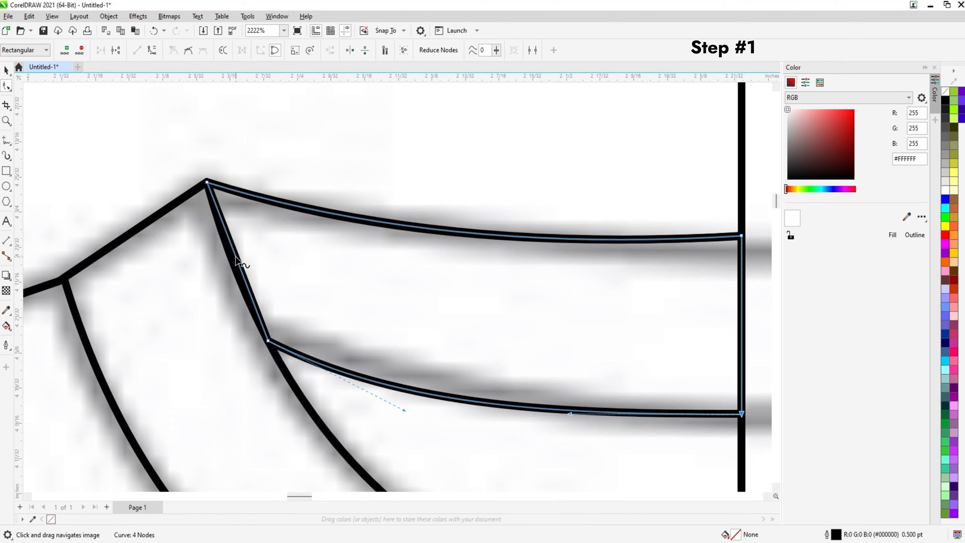
{"action": "right_click", "coordinate": [235, 257]}
{"action": "left_click", "coordinate": [260, 328]}
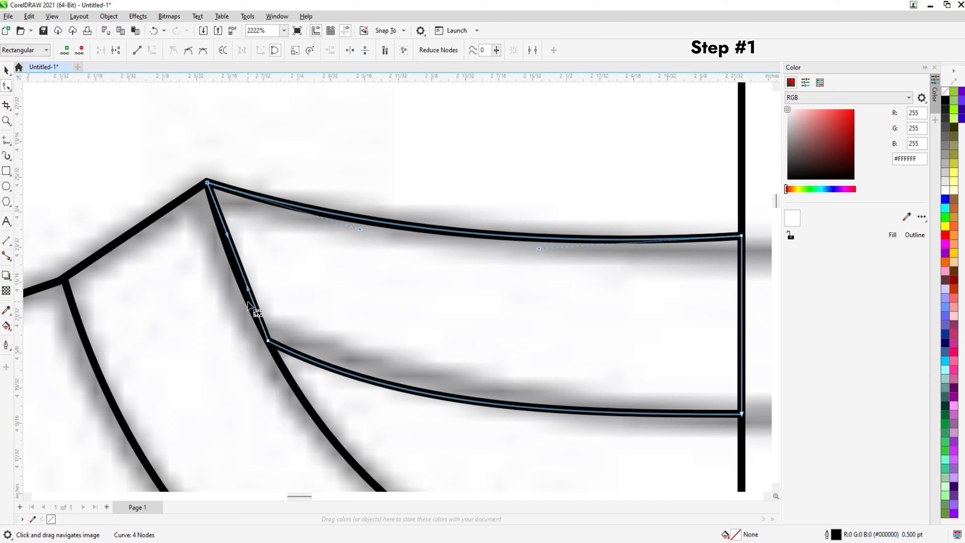
{"action": "left_click_drag", "start_coordinate": [241, 267], "coordinate": [283, 250]}
{"action": "scroll", "coordinate": [242, 290], "scroll_direction": "down", "scroll_amount": 5}
{"action": "left_click", "coordinate": [7, 71]}
Step: Select the neckband, collar, body, sleeve, cuff and center line, and mirror a copy of them horizontally onto the shirt's other half
{"action": "scroll", "coordinate": [249, 297], "scroll_direction": "down", "scroll_amount": 1}
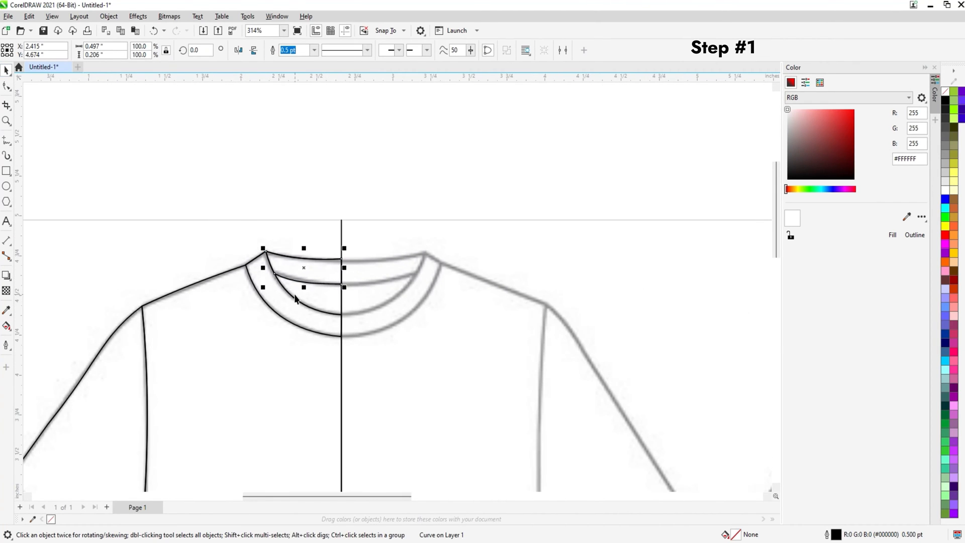
{"action": "left_click", "coordinate": [301, 312], "text": "shift"}
{"action": "left_click", "coordinate": [300, 368], "text": "shift"}
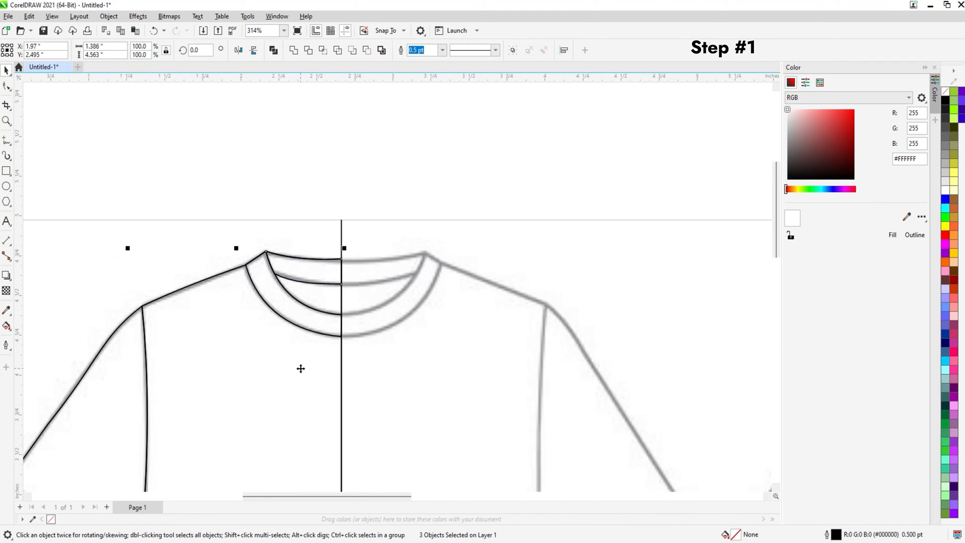
{"action": "scroll", "coordinate": [300, 369], "scroll_direction": "down", "scroll_amount": 2}
{"action": "left_click_drag", "start_coordinate": [270, 379], "coordinate": [293, 277]}
{"action": "left_click", "coordinate": [217, 345], "text": "shift"}
{"action": "left_click", "coordinate": [187, 368], "text": "shift"}
{"action": "scroll", "coordinate": [221, 326], "scroll_direction": "down", "scroll_amount": 2}
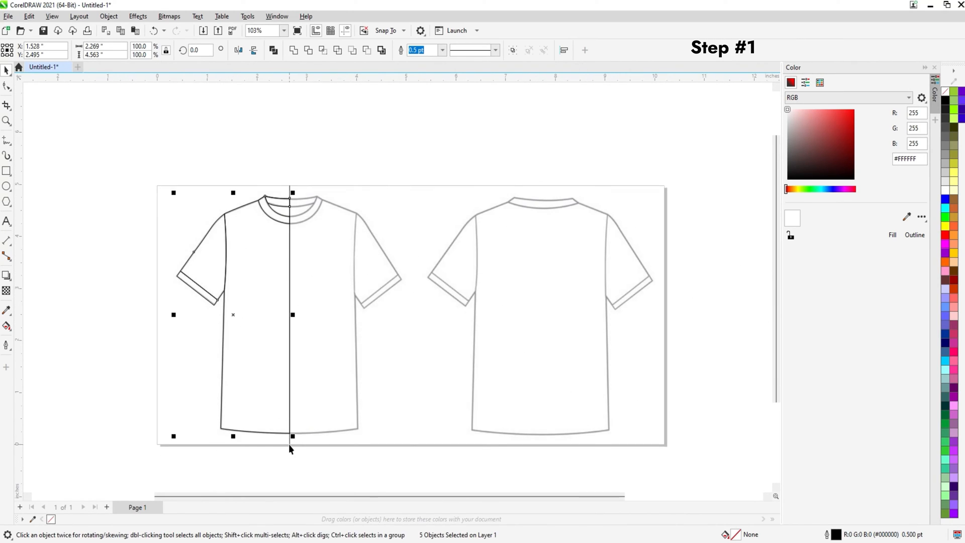
{"action": "left_click", "coordinate": [289, 443], "text": "shift"}
{"action": "left_click_drag", "start_coordinate": [173, 315], "coordinate": [306, 319]}
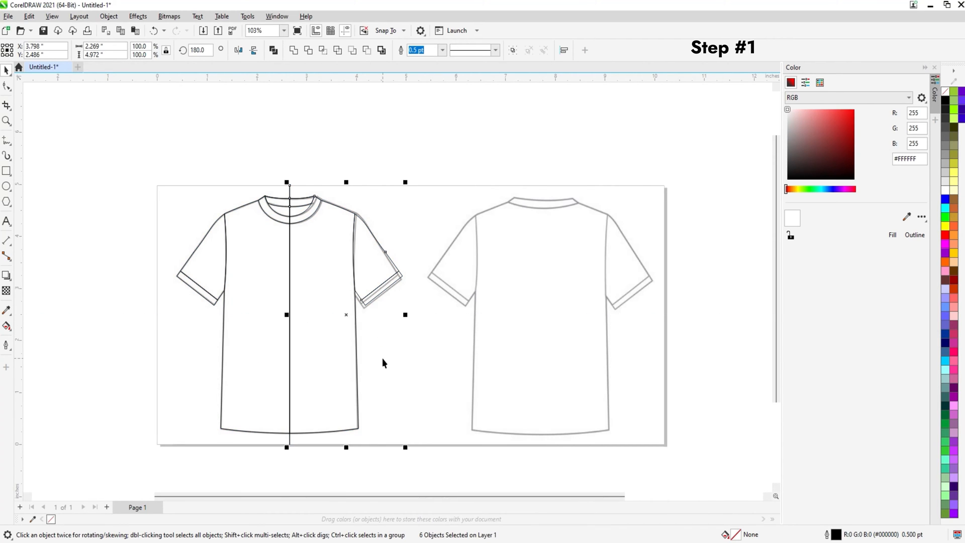
Step: Combine the two body halves into one curve and join their overlapping nodes at the neckline's center
{"action": "left_click", "coordinate": [264, 354], "text": "shift"}
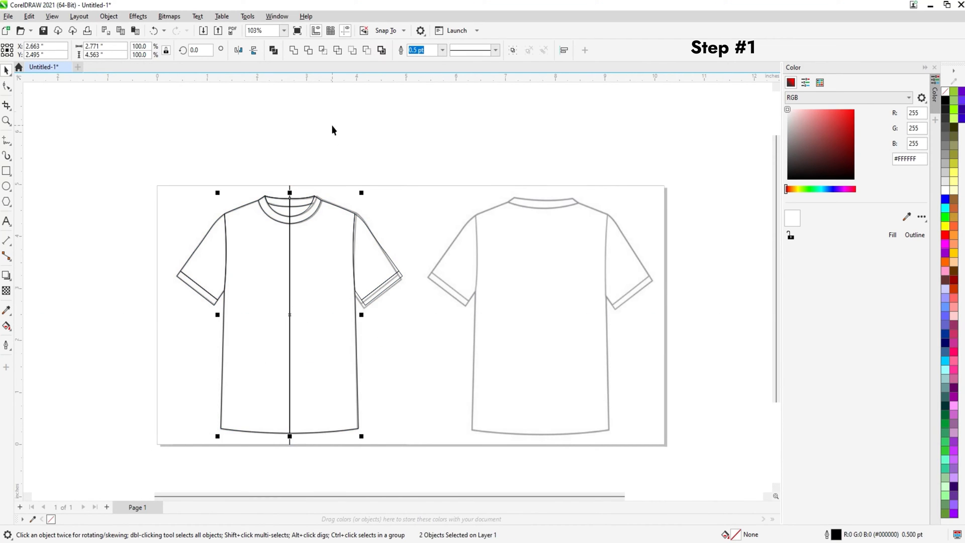
{"action": "left_click", "coordinate": [295, 51]}
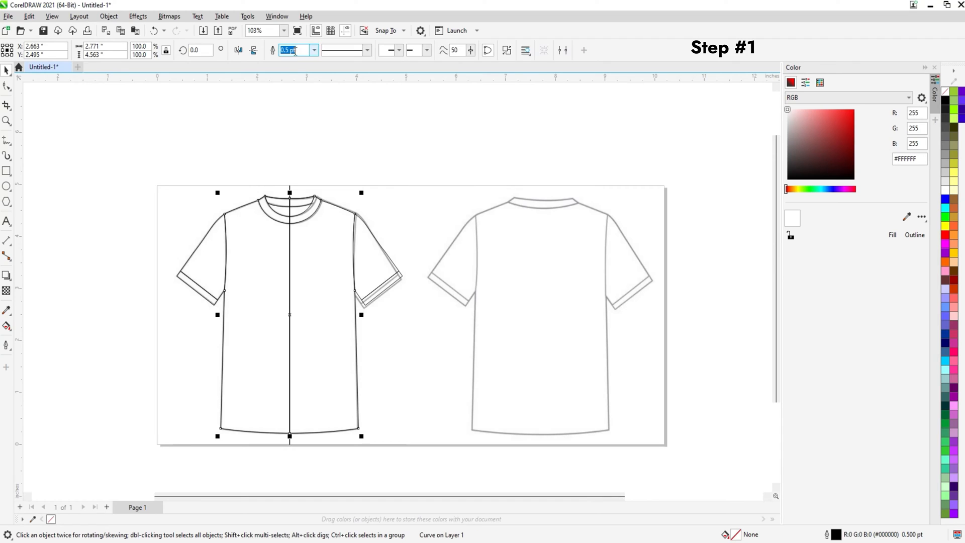
{"action": "left_click", "coordinate": [7, 86]}
{"action": "left_click", "coordinate": [289, 257]}
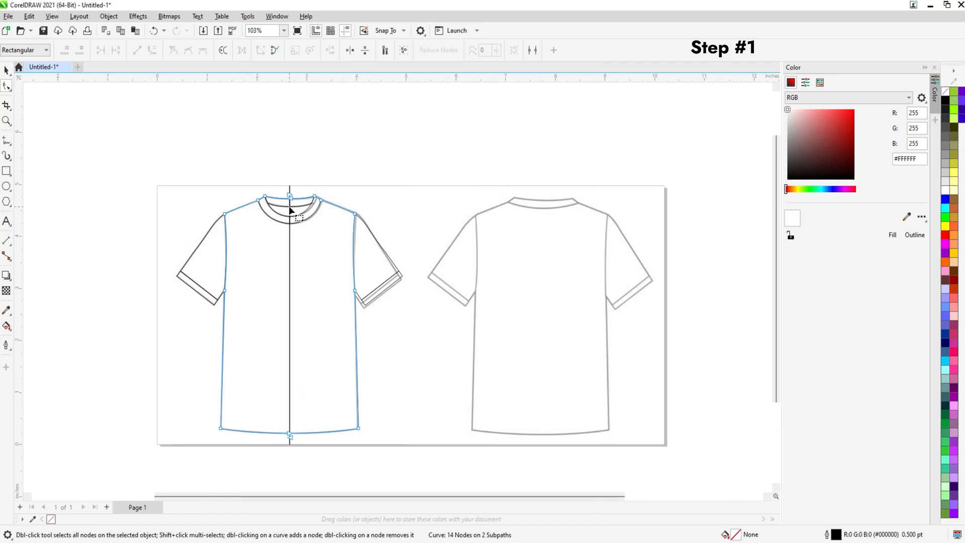
{"action": "scroll", "coordinate": [291, 190], "scroll_direction": "up", "scroll_amount": 4}
{"action": "left_click_drag", "start_coordinate": [282, 193], "coordinate": [297, 215]}
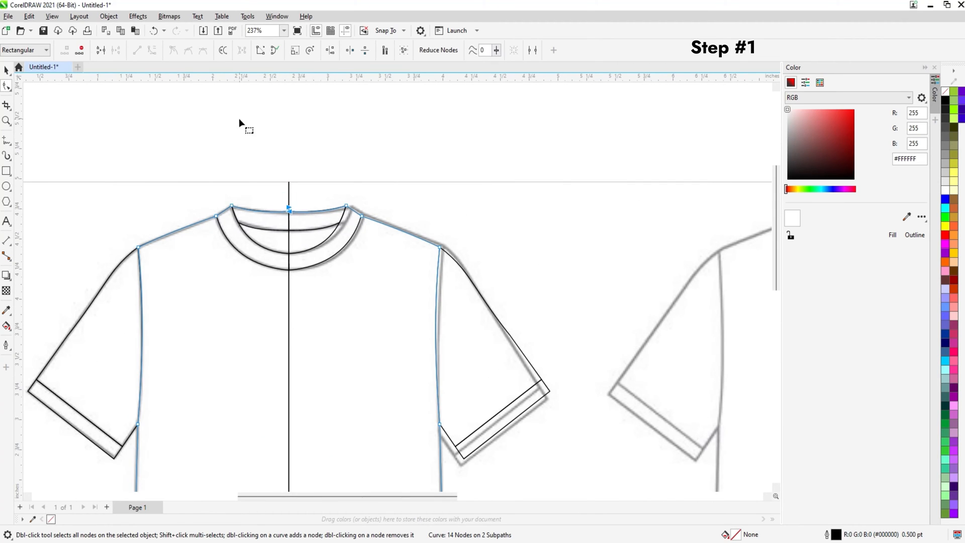
{"action": "left_click", "coordinate": [102, 54]}
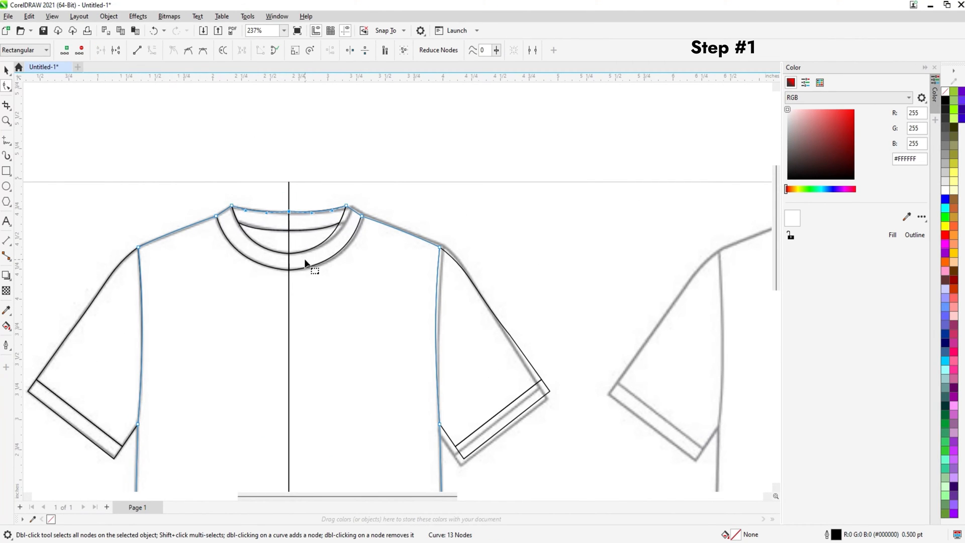
Step: Join the body curve's overlapping nodes at the hem's center
{"action": "scroll", "coordinate": [312, 265], "scroll_direction": "down", "scroll_amount": 3}
{"action": "left_click_drag", "start_coordinate": [325, 445], "coordinate": [325, 445]}
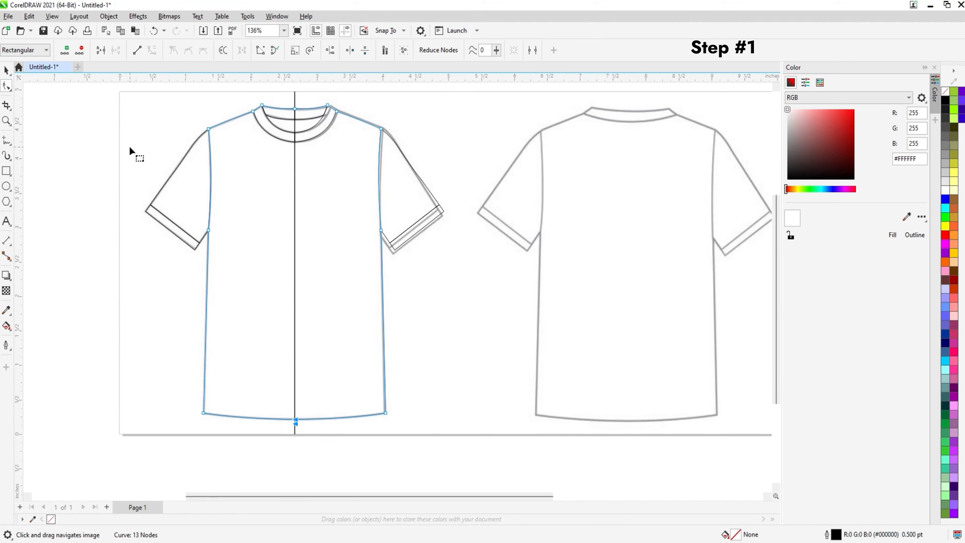
{"action": "left_click", "coordinate": [100, 52]}
{"action": "scroll", "coordinate": [266, 275], "scroll_direction": "up", "scroll_amount": 3}
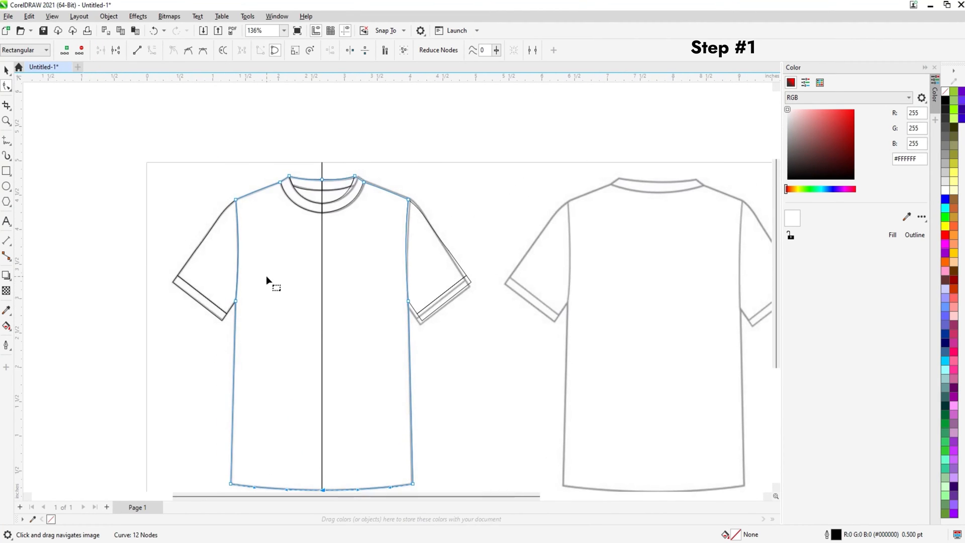
Step: Select the two mirrored collar halves and combine them into one curve
{"action": "key", "text": "space"}
{"action": "left_click_drag", "start_coordinate": [281, 270], "coordinate": [280, 312]}
{"action": "scroll", "coordinate": [317, 232], "scroll_direction": "up", "scroll_amount": 3}
{"action": "left_click", "coordinate": [331, 210]}
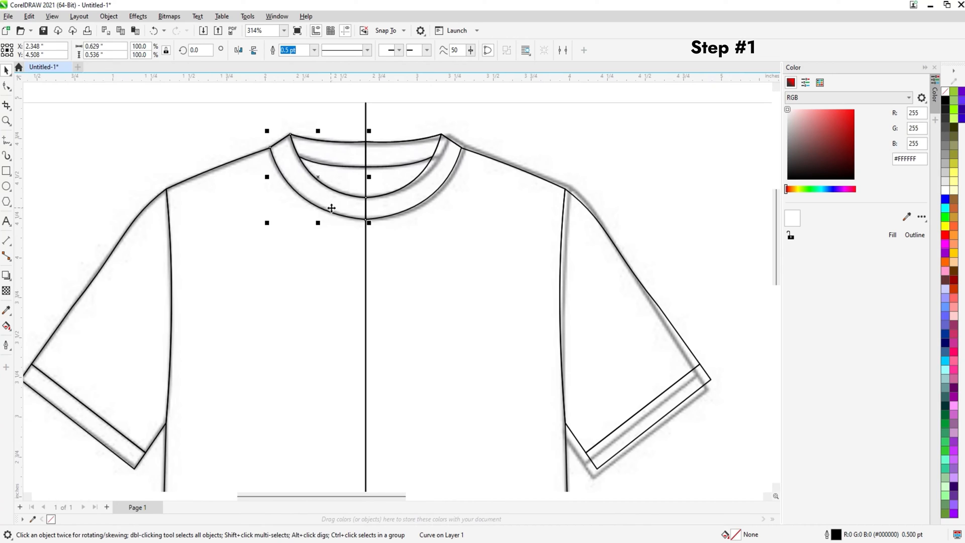
{"action": "left_click_drag", "start_coordinate": [380, 200], "coordinate": [351, 278]}
{"action": "scroll", "coordinate": [351, 283], "scroll_direction": "up", "scroll_amount": 2}
{"action": "left_click", "coordinate": [360, 285], "text": "shift"}
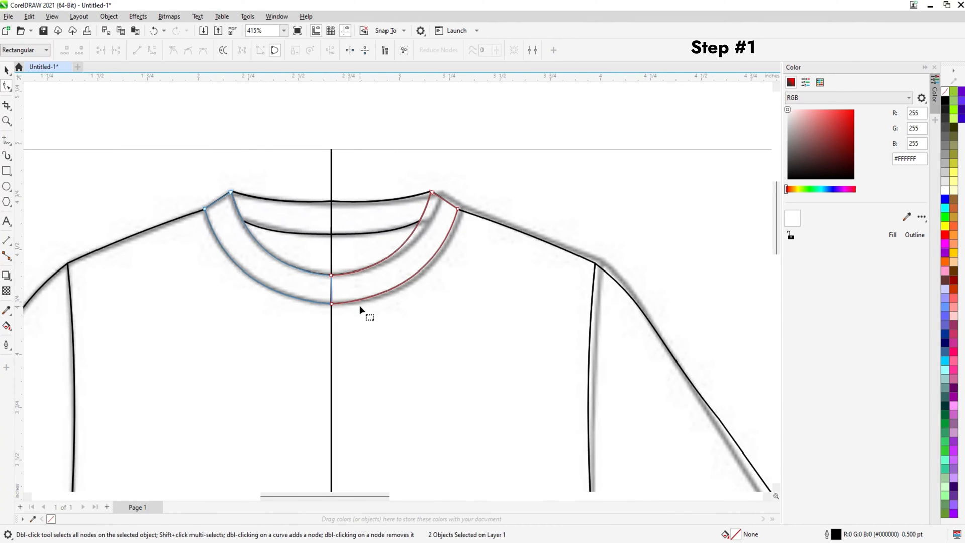
{"action": "left_click", "coordinate": [294, 51]}
{"action": "scroll", "coordinate": [337, 258], "scroll_direction": "up", "scroll_amount": 8}
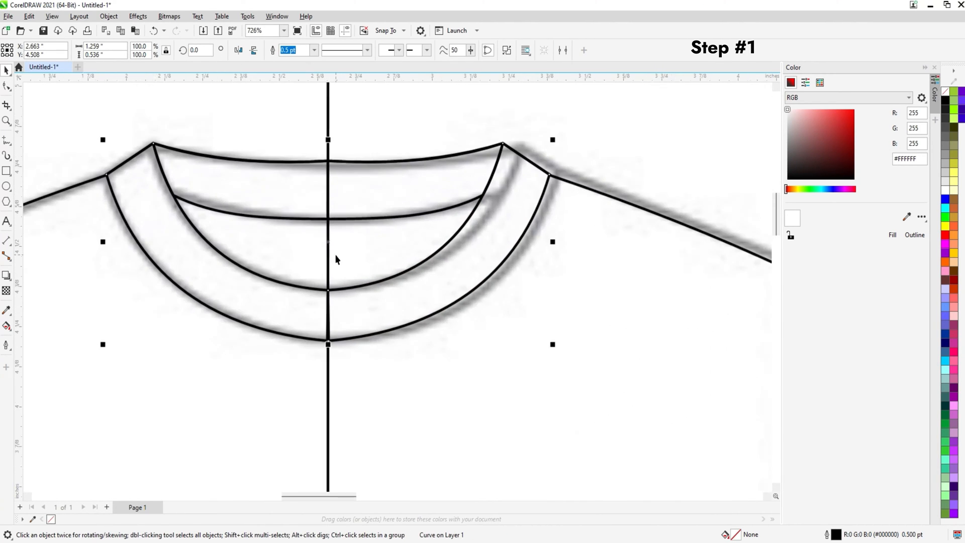
Step: Delete the collar's center dividing segments and join its overlapping center nodes on the inner and outer edges
{"action": "key", "text": "space"}
{"action": "left_click", "coordinate": [323, 311]}
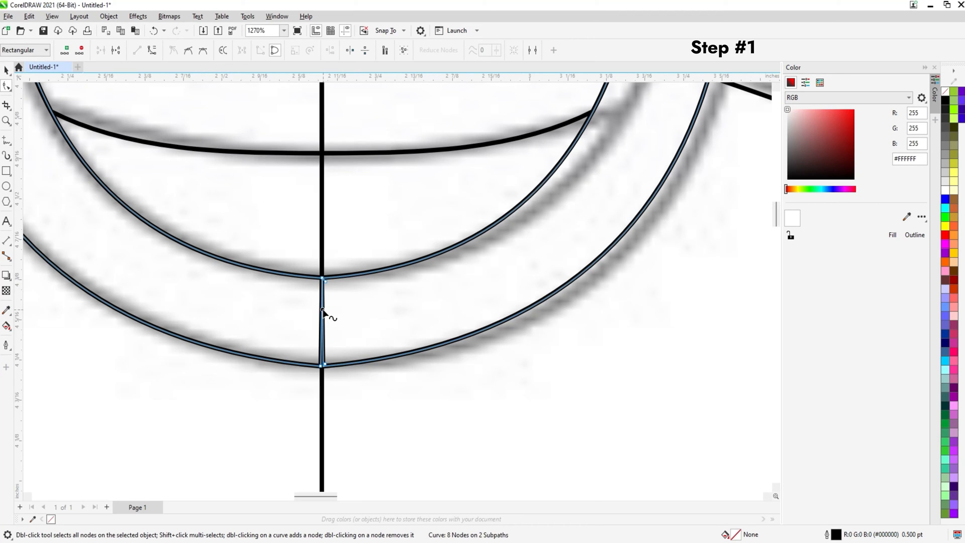
{"action": "left_click", "coordinate": [326, 314]}
{"action": "left_click", "coordinate": [321, 321]}
{"action": "left_click", "coordinate": [321, 278]}
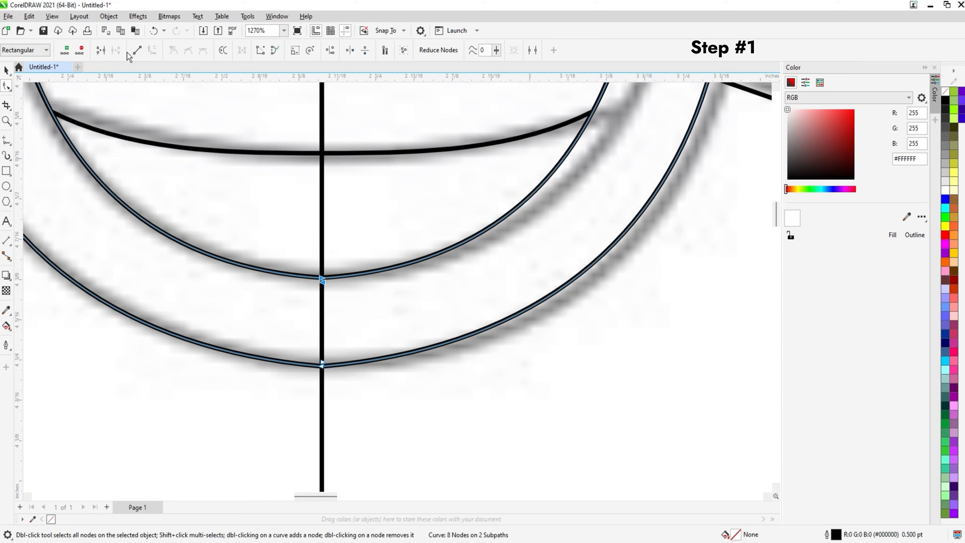
{"action": "left_click", "coordinate": [106, 50]}
{"action": "left_click_drag", "start_coordinate": [280, 334], "coordinate": [356, 393]}
{"action": "left_click", "coordinate": [105, 52]}
{"action": "scroll", "coordinate": [346, 297], "scroll_direction": "down", "scroll_amount": 2}
{"action": "left_click_drag", "start_coordinate": [345, 297], "coordinate": [345, 349]}
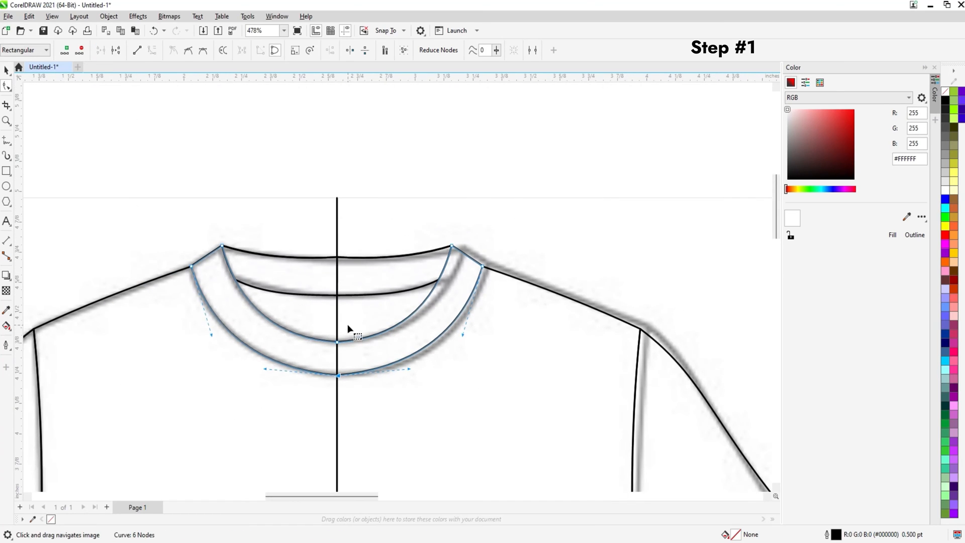
Step: Combine the two inner neckband halves into one curve and prepare it for node editing
{"action": "key", "text": "space"}
{"action": "left_click", "coordinate": [359, 278]}
{"action": "left_click", "coordinate": [314, 274], "text": "shift"}
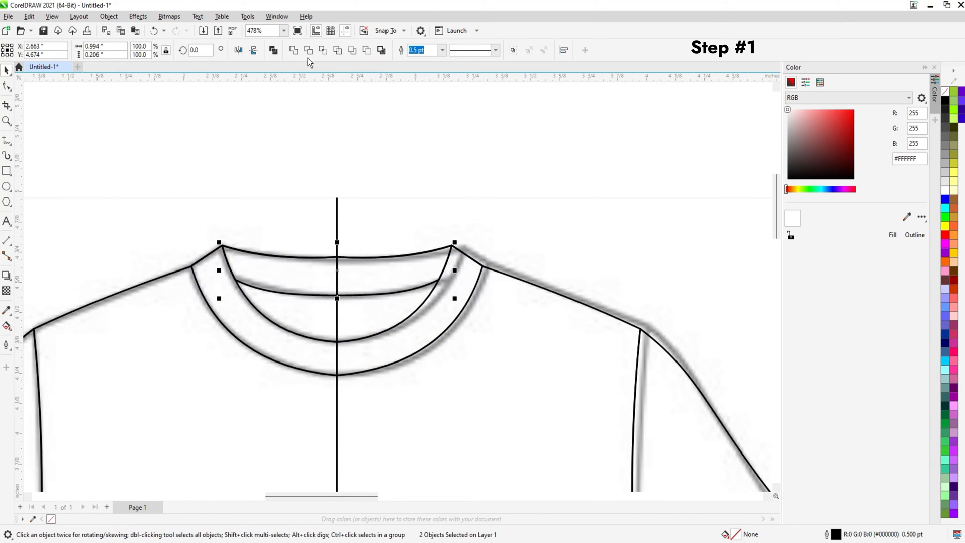
{"action": "left_click", "coordinate": [293, 54]}
{"action": "key", "text": "F10"}
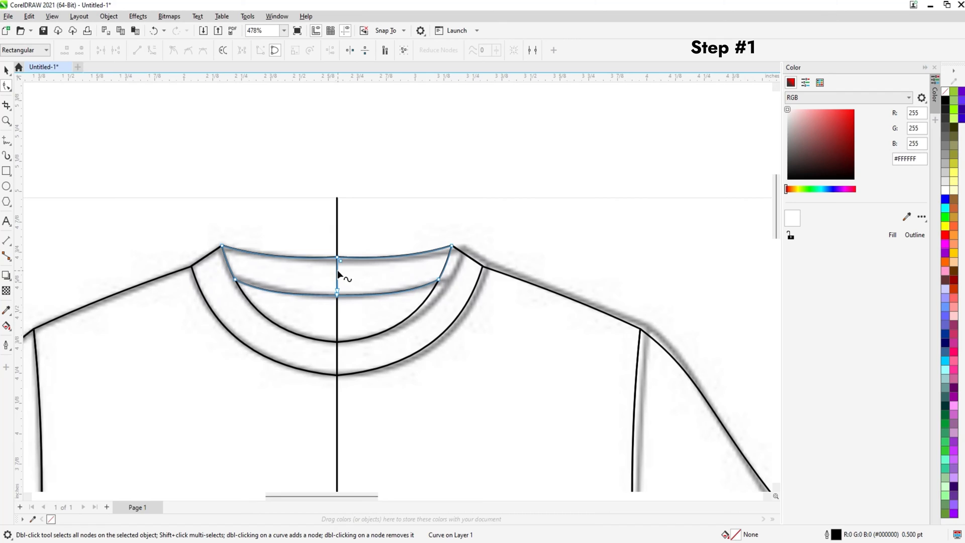
Step: Delete the neckband's center dividing segments and join its center nodes on the upper and lower edges
{"action": "left_click", "coordinate": [337, 271]}
{"action": "key", "text": "Delete"}
{"action": "left_click", "coordinate": [337, 270]}
{"action": "key", "text": "Delete"}
{"action": "left_click_drag", "start_coordinate": [317, 246], "coordinate": [358, 268]}
{"action": "left_click", "coordinate": [101, 52]}
{"action": "left_click", "coordinate": [333, 298]}
{"action": "left_click", "coordinate": [101, 50]}
{"action": "scroll", "coordinate": [335, 256], "scroll_direction": "up", "scroll_amount": 5}
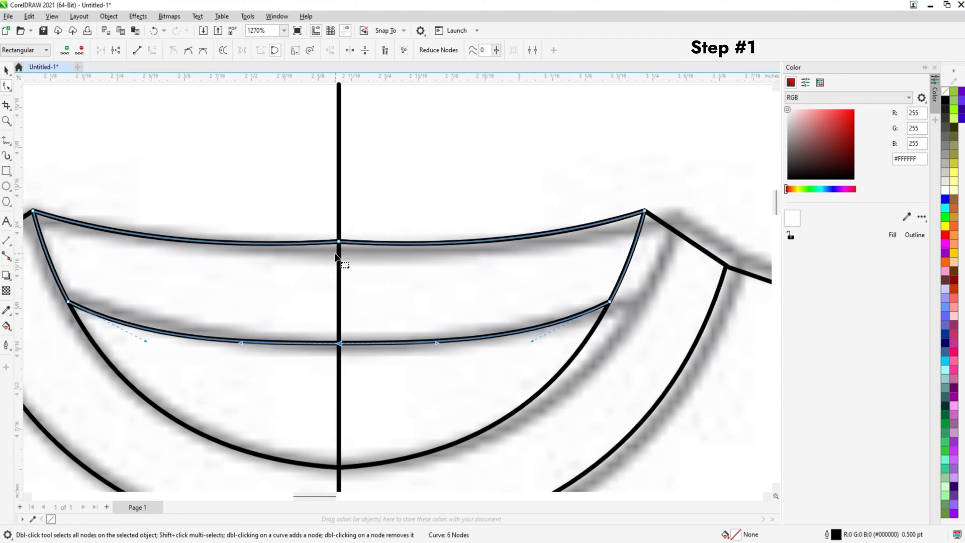
Step: Remove the surplus center nodes from the upper neckline of the neckband and of the body to smooth the curve
{"action": "double_click", "coordinate": [340, 242]}
{"action": "scroll", "coordinate": [342, 242], "scroll_direction": "down", "scroll_amount": 1}
{"action": "scroll", "coordinate": [344, 243], "scroll_direction": "down", "scroll_amount": 2}
{"action": "left_click", "coordinate": [532, 339]}
{"action": "scroll", "coordinate": [340, 245], "scroll_direction": "up", "scroll_amount": 3}
{"action": "double_click", "coordinate": [327, 250]}
{"action": "scroll", "coordinate": [345, 252], "scroll_direction": "down", "scroll_amount": 7}
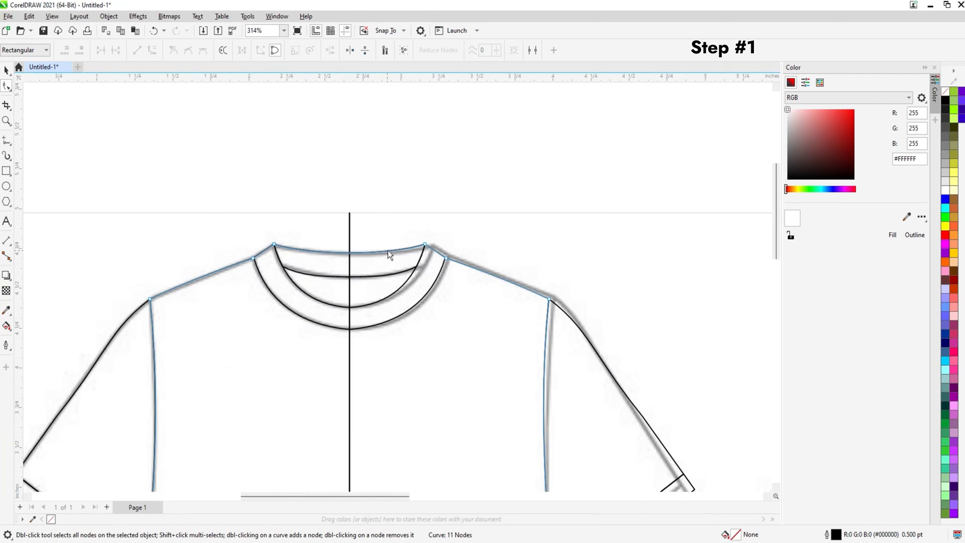
Step: Move the traced front shirt's parts off the template to the empty area left of the page
{"action": "key", "text": "space"}
{"action": "left_click", "coordinate": [366, 294]}
{"action": "scroll", "coordinate": [366, 288], "scroll_direction": "down", "scroll_amount": 2}
{"action": "left_click_drag", "start_coordinate": [377, 279], "coordinate": [354, 246]}
{"action": "left_click", "coordinate": [408, 288]}
{"action": "left_click_drag", "start_coordinate": [423, 256], "coordinate": [418, 242]}
{"action": "left_click_drag", "start_coordinate": [257, 412], "coordinate": [246, 414]}
{"action": "scroll", "coordinate": [324, 381], "scroll_direction": "down", "scroll_amount": 1}
{"action": "left_click_drag", "start_coordinate": [323, 382], "coordinate": [232, 364]}
Step: Select the front's body, sleeves and cuffs and place a copy of them over the back-view template
{"action": "left_click", "coordinate": [198, 360]}
{"action": "left_click", "coordinate": [133, 363]}
{"action": "left_click", "coordinate": [257, 321]}
{"action": "left_click_drag", "start_coordinate": [263, 308], "coordinate": [221, 322]}
{"action": "left_click_drag", "start_coordinate": [120, 350], "coordinate": [119, 351]}
{"action": "left_click_drag", "start_coordinate": [182, 352], "coordinate": [523, 358]}
Step: Nudge the copied body, sleeves and cuffs into alignment with the back-view template
{"action": "scroll", "coordinate": [536, 287], "scroll_direction": "up", "scroll_amount": 5}
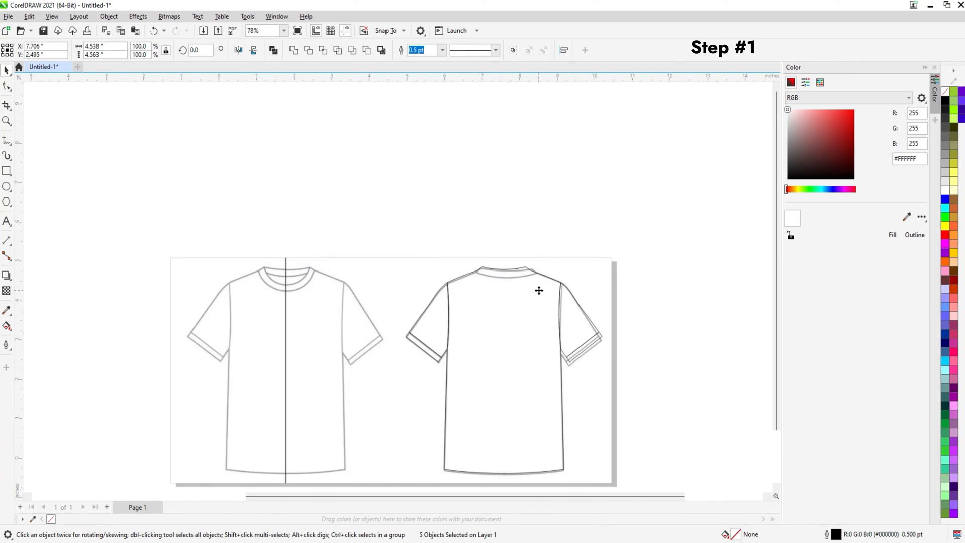
{"action": "scroll", "coordinate": [446, 255], "scroll_direction": "up", "scroll_amount": 3}
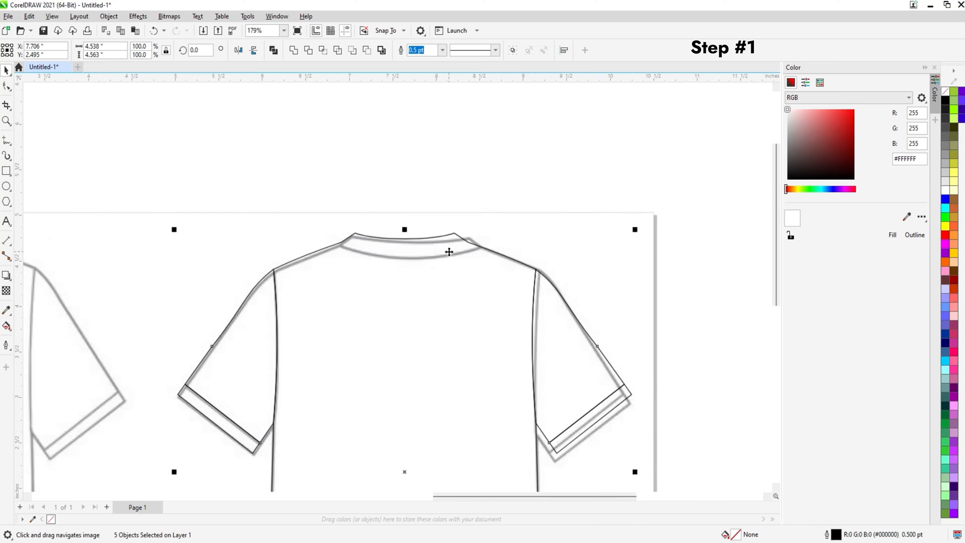
{"action": "scroll", "coordinate": [444, 285], "scroll_direction": "down", "scroll_amount": 2}
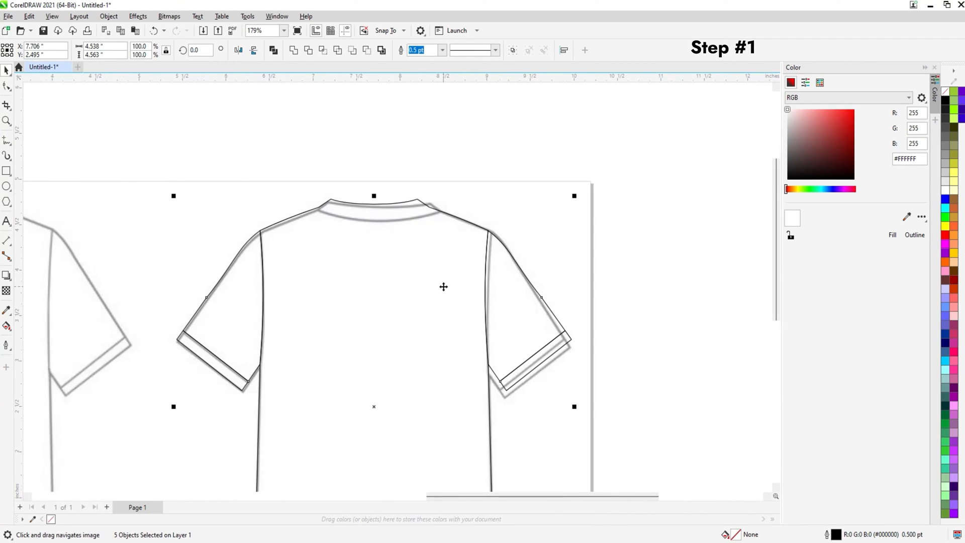
{"action": "left_click_drag", "start_coordinate": [445, 288], "coordinate": [445, 287]}
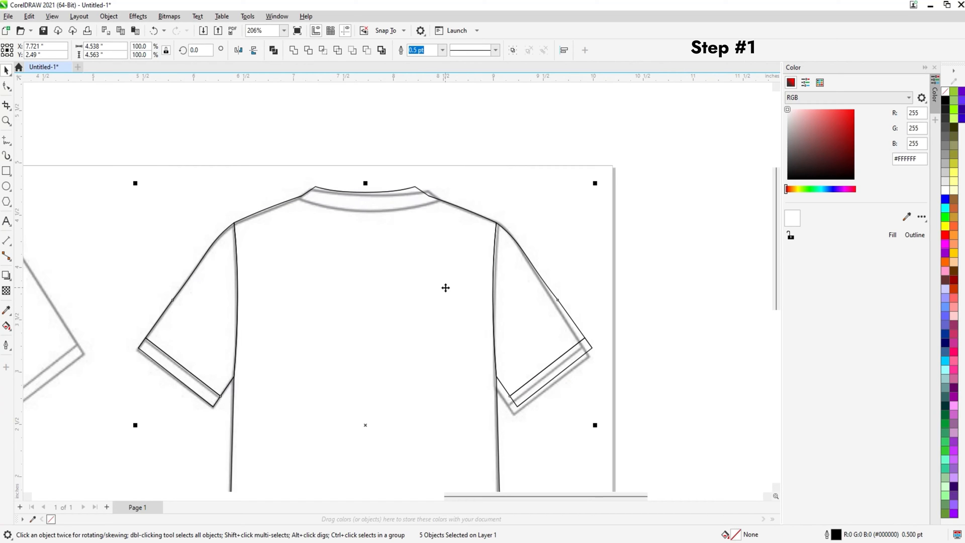
{"action": "left_click", "coordinate": [647, 249]}
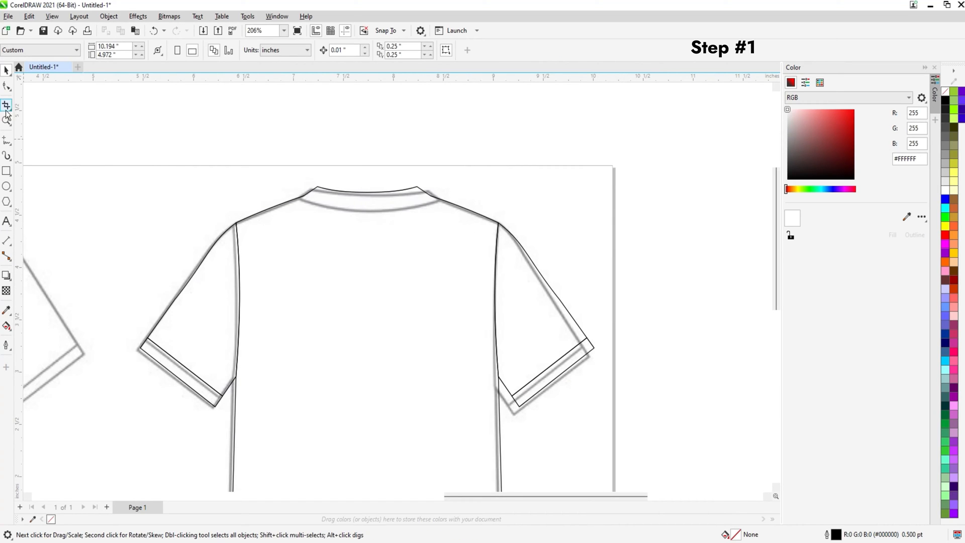
Step: Draw a rectangle across the back shirt's neckline and convert it to curves
{"action": "left_click", "coordinate": [6, 144]}
{"action": "left_click", "coordinate": [7, 172]}
{"action": "scroll", "coordinate": [346, 203], "scroll_direction": "up", "scroll_amount": 2}
{"action": "scroll", "coordinate": [349, 206], "scroll_direction": "up", "scroll_amount": 2}
{"action": "left_click_drag", "start_coordinate": [241, 139], "coordinate": [542, 187]}
{"action": "left_click", "coordinate": [6, 86]}
{"action": "key", "text": "ctrl+q"}
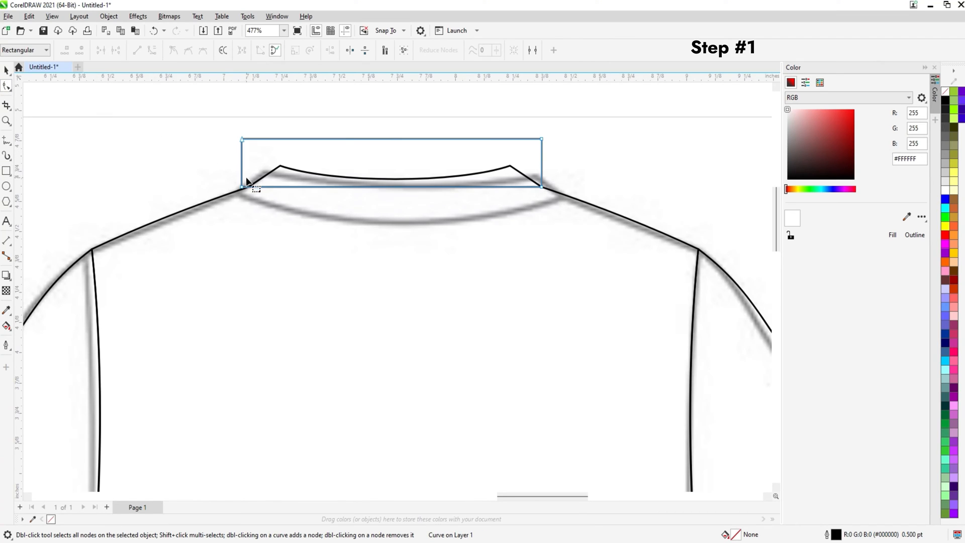
Step: Move the rectangle's lower left corner onto the shoulder line and bend its bottom edge along the back neck seam
{"action": "mouse_move", "coordinate": [240, 187]}
{"action": "left_mouse_down"}
{"action": "mouse_move", "coordinate": [268, 190]}
{"action": "mouse_move", "coordinate": [250, 187]}
{"action": "left_mouse_up"}
{"action": "left_click", "coordinate": [413, 188]}
{"action": "left_click", "coordinate": [412, 188]}
{"action": "left_click_drag", "start_coordinate": [401, 190], "coordinate": [399, 199]}
{"action": "left_click_drag", "start_coordinate": [398, 210], "coordinate": [396, 214]}
Step: Delete the top edge of the curved neck shape to leave an open cutting line
{"action": "key", "text": "space"}
{"action": "left_click", "coordinate": [553, 220], "text": "shift"}
{"action": "key", "text": "ctrl+z"}
{"action": "left_click", "coordinate": [7, 88]}
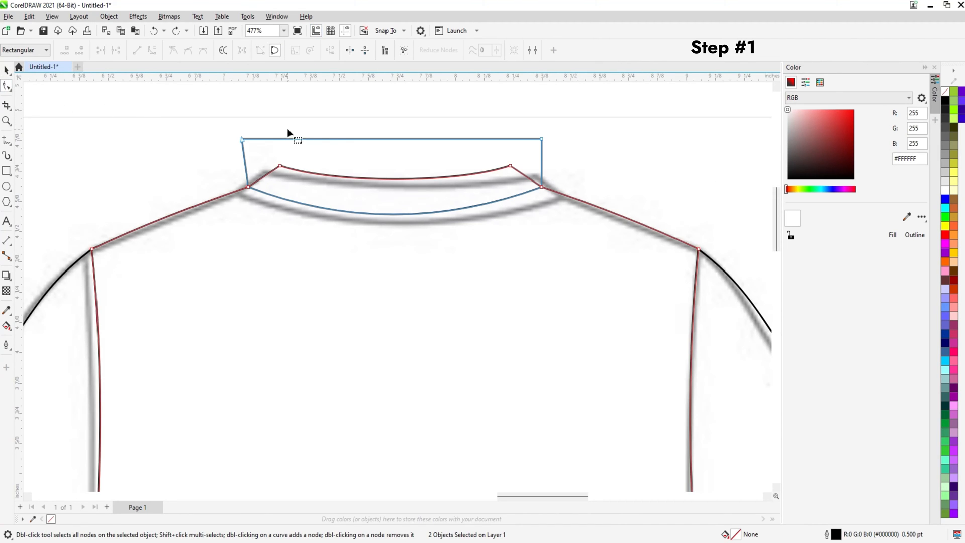
{"action": "left_click", "coordinate": [341, 141]}
{"action": "key", "text": "Delete"}
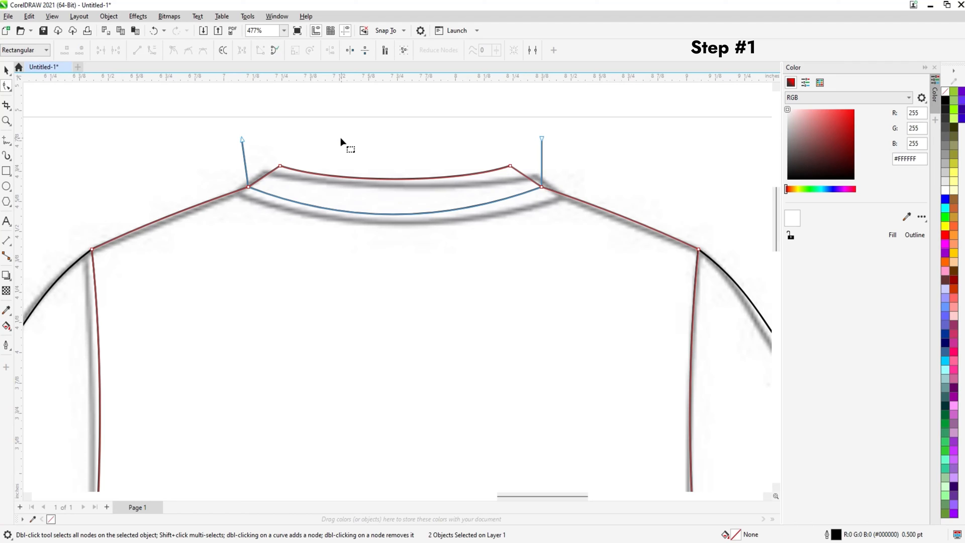
{"action": "key", "text": "space"}
{"action": "left_click", "coordinate": [309, 54]}
{"action": "key", "text": "ctrl+z"}
Step: Trim the back body with the curved neck line to separate the back collar, and delete the cutting line
{"action": "left_click", "coordinate": [245, 149]}
{"action": "left_click", "coordinate": [244, 147]}
{"action": "left_click", "coordinate": [235, 193], "text": "shift"}
{"action": "left_click", "coordinate": [310, 52]}
{"action": "left_click", "coordinate": [245, 148]}
{"action": "left_click", "coordinate": [244, 147]}
{"action": "key", "text": "Delete"}
{"action": "left_click", "coordinate": [307, 199]}
{"action": "left_click", "coordinate": [260, 180]}
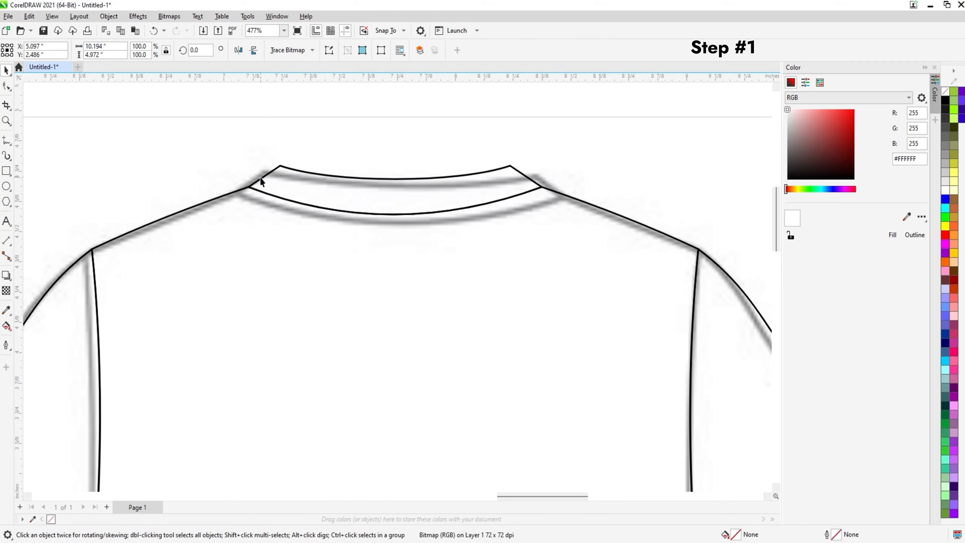
{"action": "left_click", "coordinate": [263, 178]}
Step: Select all parts of the traced back shirt and move them off the template, beside the traced front shirt
{"action": "scroll", "coordinate": [280, 182], "scroll_direction": "down", "scroll_amount": 2}
{"action": "left_click_drag", "start_coordinate": [280, 200], "coordinate": [319, 179]}
{"action": "scroll", "coordinate": [319, 184], "scroll_direction": "down", "scroll_amount": 4}
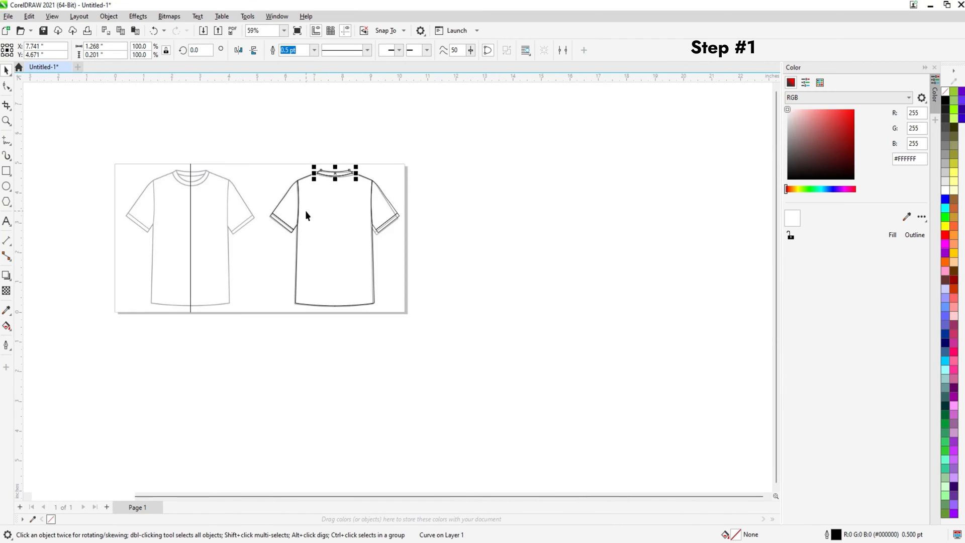
{"action": "scroll", "coordinate": [478, 183], "scroll_direction": "left", "scroll_amount": 3}
{"action": "left_click_drag", "start_coordinate": [535, 147], "coordinate": [360, 372]}
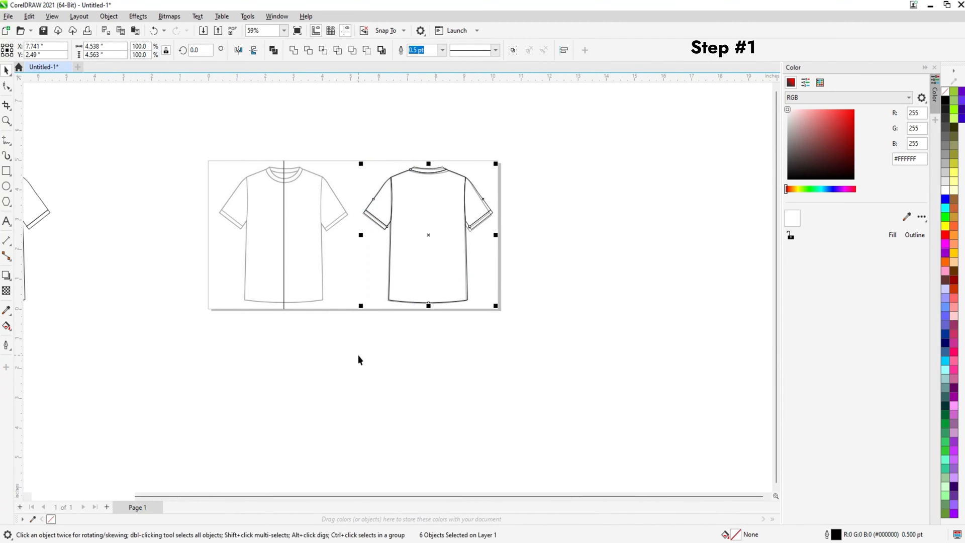
{"action": "scroll", "coordinate": [358, 360], "scroll_direction": "left", "scroll_amount": 3}
{"action": "left_click_drag", "start_coordinate": [578, 264], "coordinate": [271, 274]}
{"action": "scroll", "coordinate": [290, 273], "scroll_direction": "left", "scroll_amount": 3}
{"action": "left_click", "coordinate": [305, 334]}
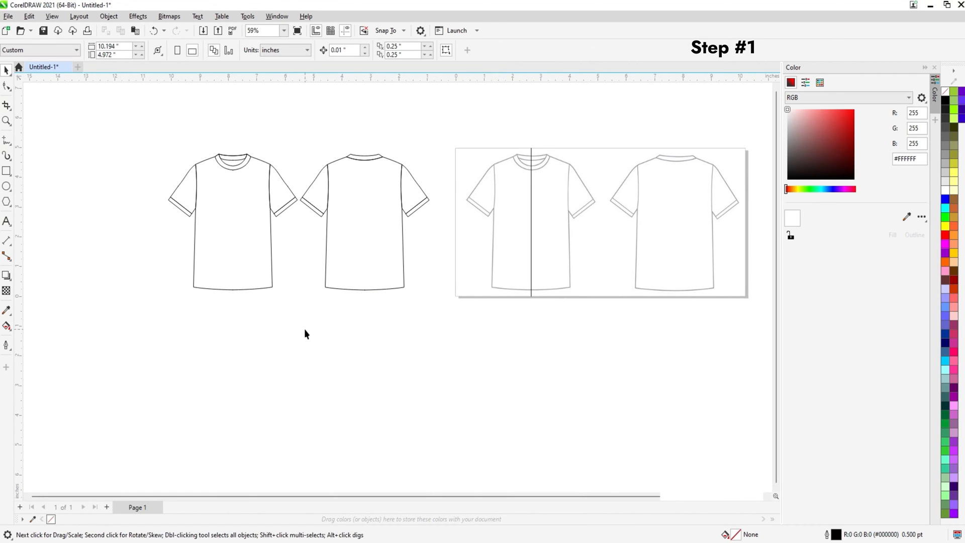
Step: Move both traced shirts farther left, away from the page
{"action": "left_click_drag", "start_coordinate": [420, 321], "coordinate": [432, 327]}
{"action": "left_click_drag", "start_coordinate": [374, 250], "coordinate": [311, 249]}
{"action": "left_click", "coordinate": [259, 287]}
{"action": "scroll", "coordinate": [271, 276], "scroll_direction": "up", "scroll_amount": 3}
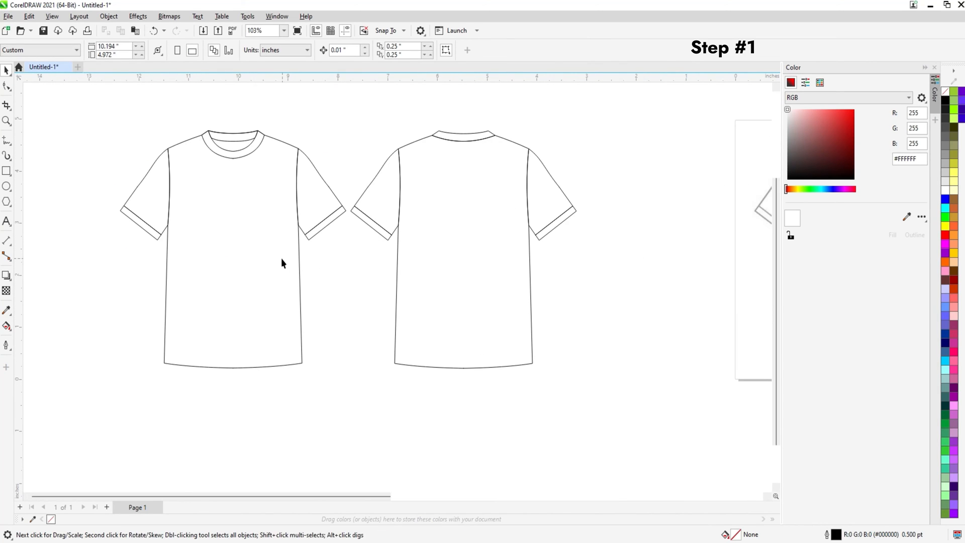
Step: Fill the front and back shirt bodies with the green RGB 102, 153, 102 (#669966)
{"action": "left_click", "coordinate": [338, 285]}
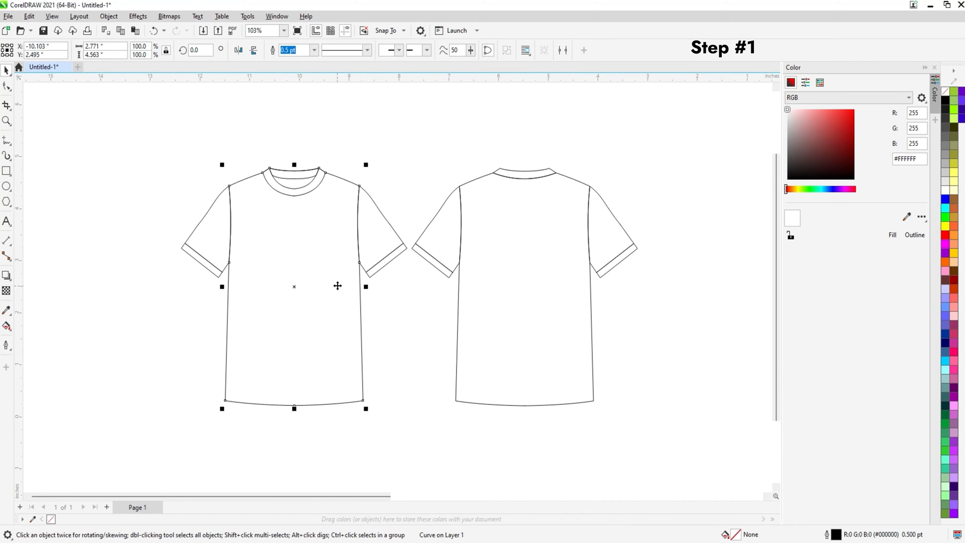
{"action": "left_click", "coordinate": [947, 509]}
{"action": "left_click", "coordinate": [561, 301]}
{"action": "key", "text": "ctrl+r"}
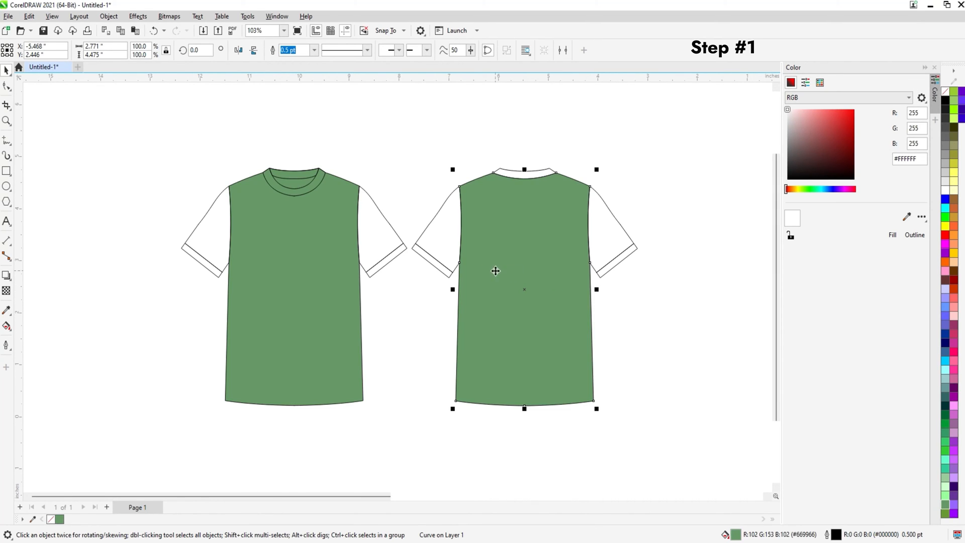
{"action": "left_click", "coordinate": [201, 252]}
{"action": "key", "text": "ctrl+r"}
{"action": "left_click", "coordinate": [203, 255]}
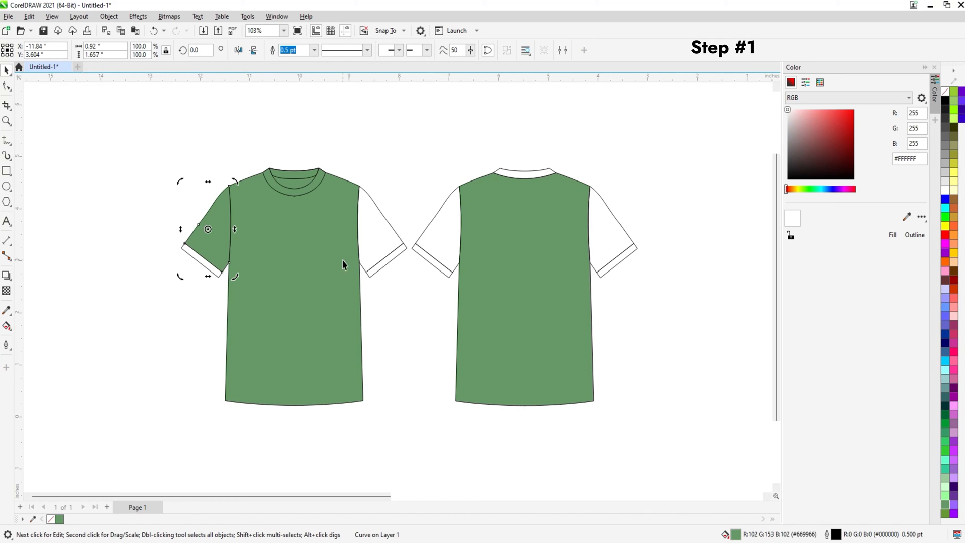
{"action": "key", "text": "ctrl+z"}
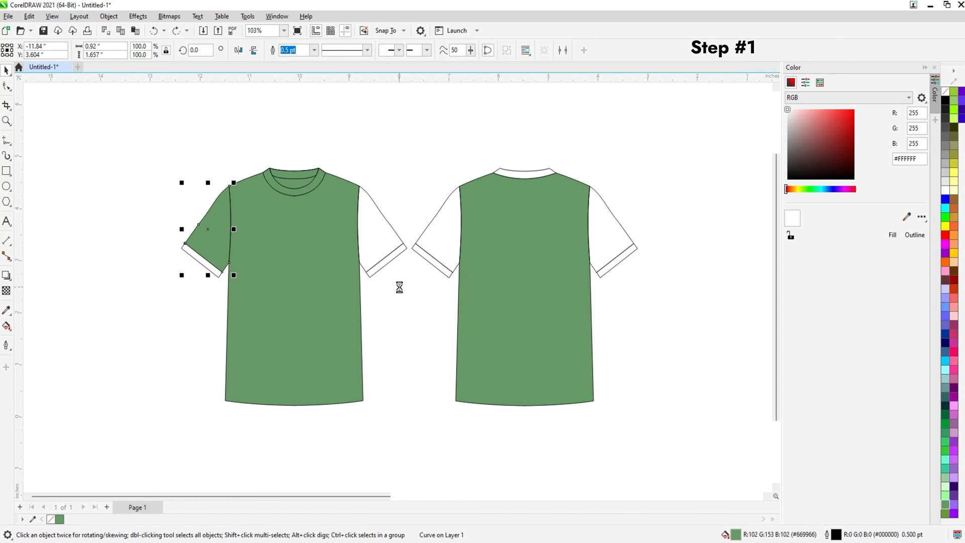
{"action": "key", "text": "ctrl+z"}
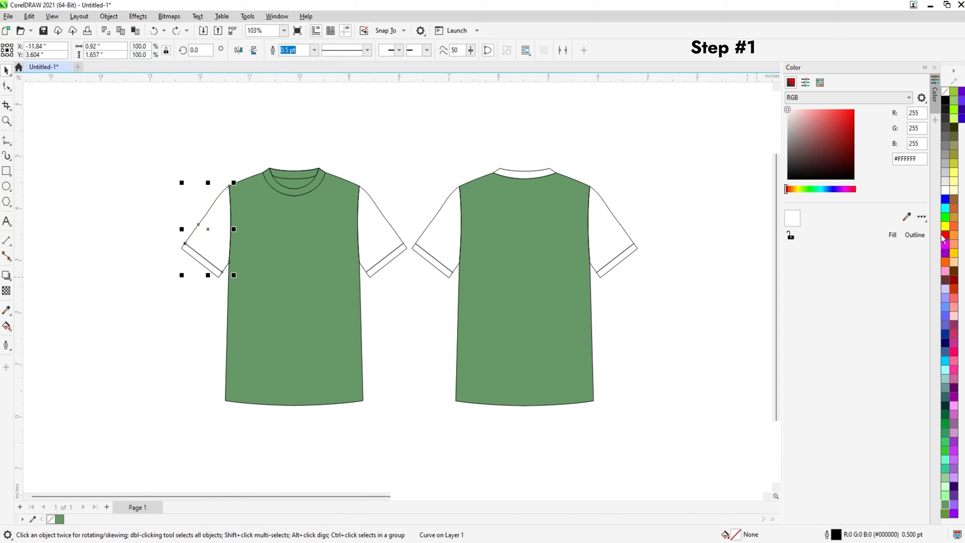
Step: Fill all four sleeves of the front and back shirts with black
{"action": "left_click", "coordinate": [946, 103]}
{"action": "left_click", "coordinate": [371, 244]}
{"action": "key", "text": "ctrl+r"}
{"action": "left_click", "coordinate": [442, 226]}
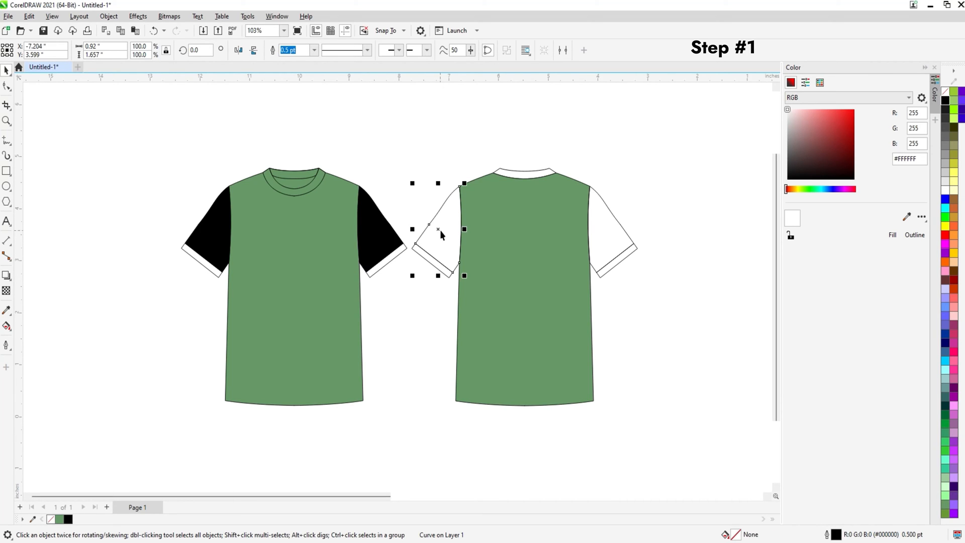
{"action": "key", "text": "ctrl+r"}
{"action": "left_click", "coordinate": [596, 239]}
{"action": "key", "text": "ctrl+r"}
Step: Fill all four sleeve cuffs of the front and back shirts with the body's green, RGB 102, 153, 102 (#669966)
{"action": "left_click", "coordinate": [617, 261]}
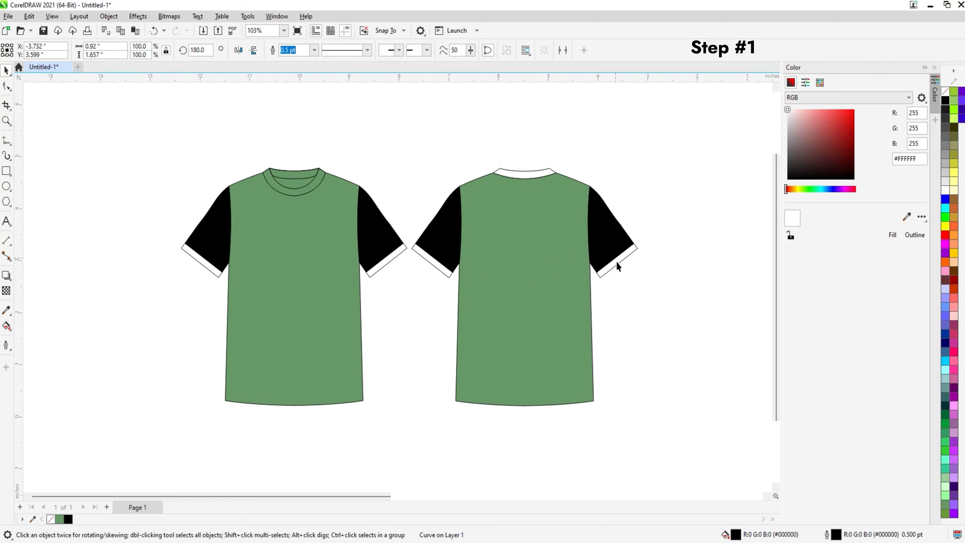
{"action": "key", "text": "Escape"}
{"action": "left_click", "coordinate": [628, 258]}
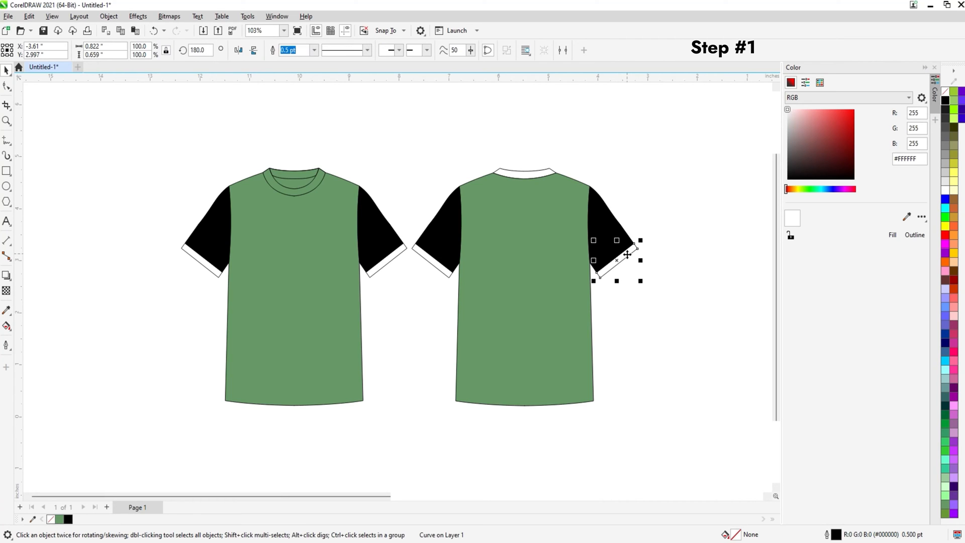
{"action": "key", "text": "ctrl+r"}
{"action": "key", "text": "ctrl+z"}
{"action": "left_click", "coordinate": [907, 216]}
{"action": "left_click", "coordinate": [564, 269]}
{"action": "left_click", "coordinate": [900, 255]}
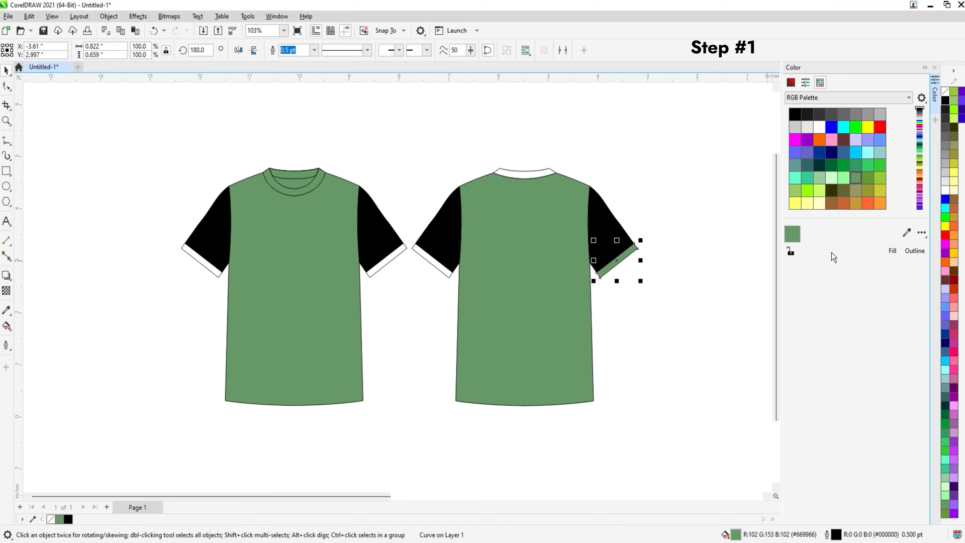
{"action": "left_click_drag", "start_coordinate": [324, 325], "coordinate": [121, 327]}
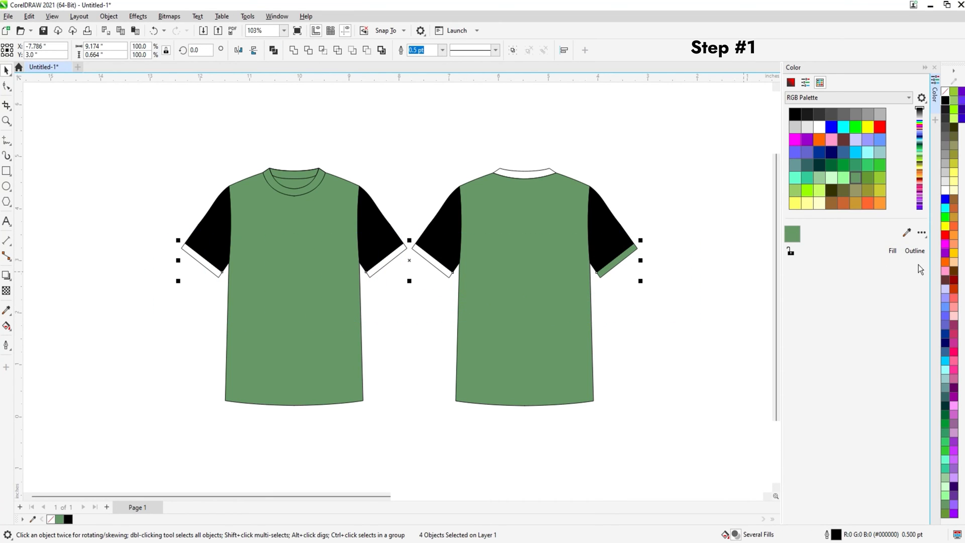
{"action": "left_click", "coordinate": [892, 251]}
Step: Fill the inner and outer collar parts of the front shirt and the collar of the back shirt with black
{"action": "scroll", "coordinate": [321, 146], "scroll_direction": "up", "scroll_amount": 3}
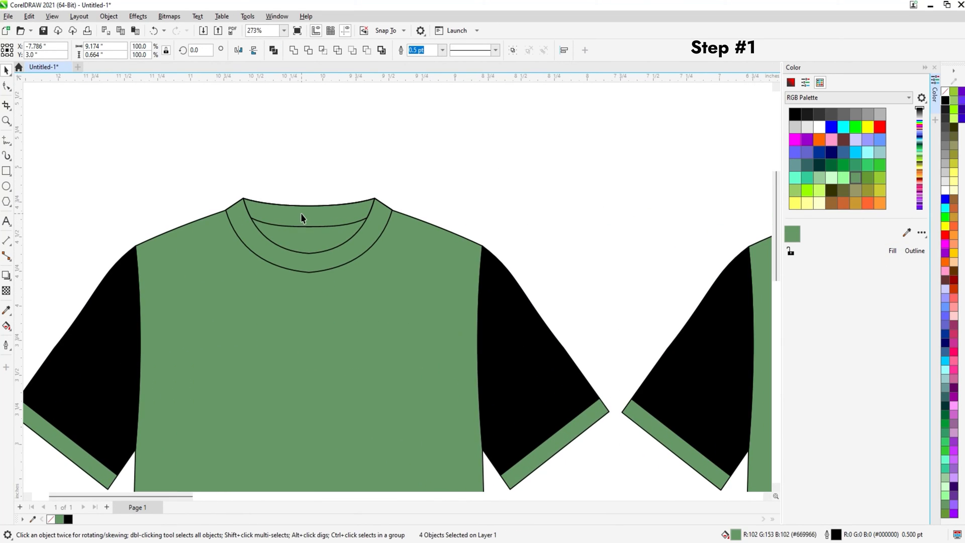
{"action": "left_click", "coordinate": [302, 214]}
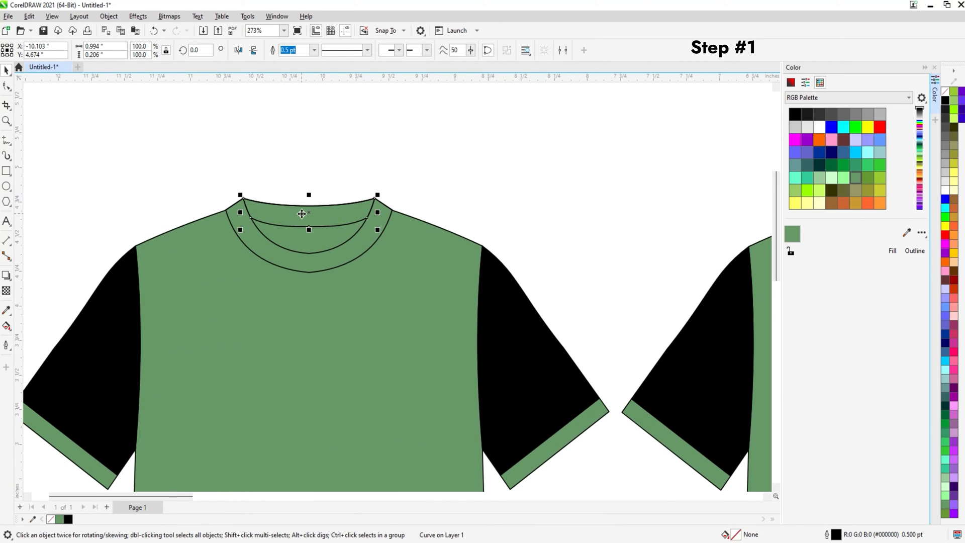
{"action": "left_click", "coordinate": [945, 103]}
{"action": "left_click", "coordinate": [356, 247]}
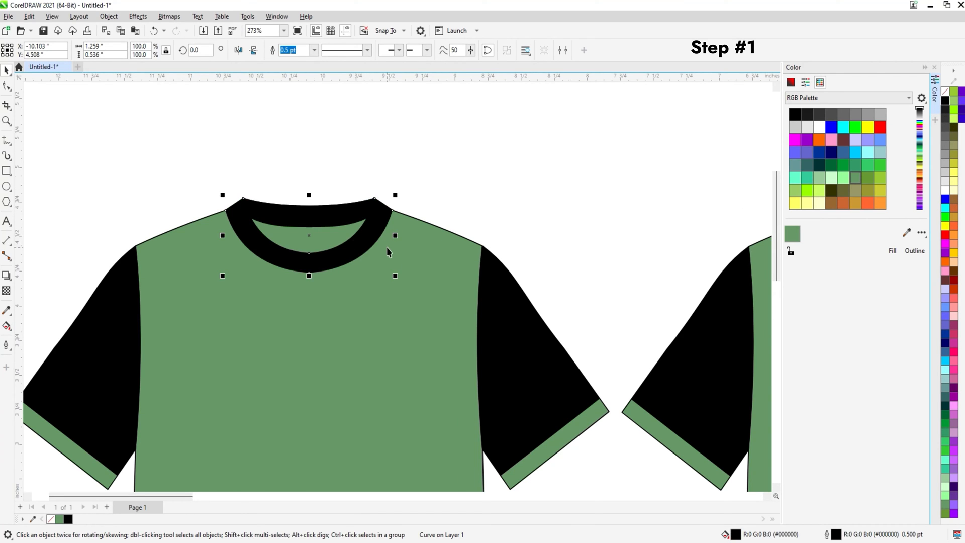
{"action": "scroll", "coordinate": [387, 246], "scroll_direction": "down", "scroll_amount": 6}
{"action": "left_click_drag", "start_coordinate": [623, 247], "coordinate": [558, 247]}
{"action": "left_click", "coordinate": [562, 232]}
{"action": "key", "text": "ctrl+r"}
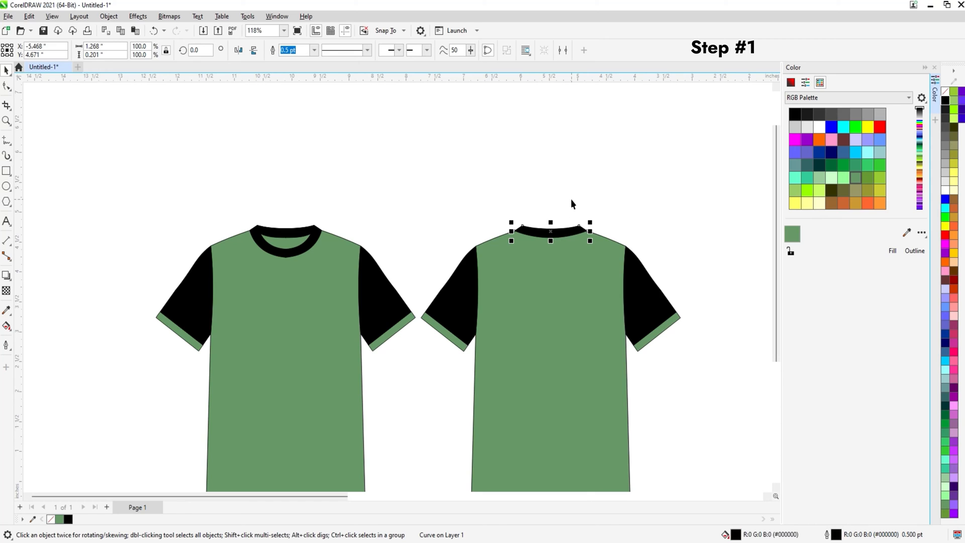
{"action": "left_click", "coordinate": [571, 203]}
Step: Add the text LOGO on the chest of the front shirt
{"action": "scroll", "coordinate": [520, 273], "scroll_direction": "down", "scroll_amount": 2}
{"action": "left_click_drag", "start_coordinate": [481, 295], "coordinate": [443, 295]}
{"action": "scroll", "coordinate": [360, 254], "scroll_direction": "up", "scroll_amount": 2}
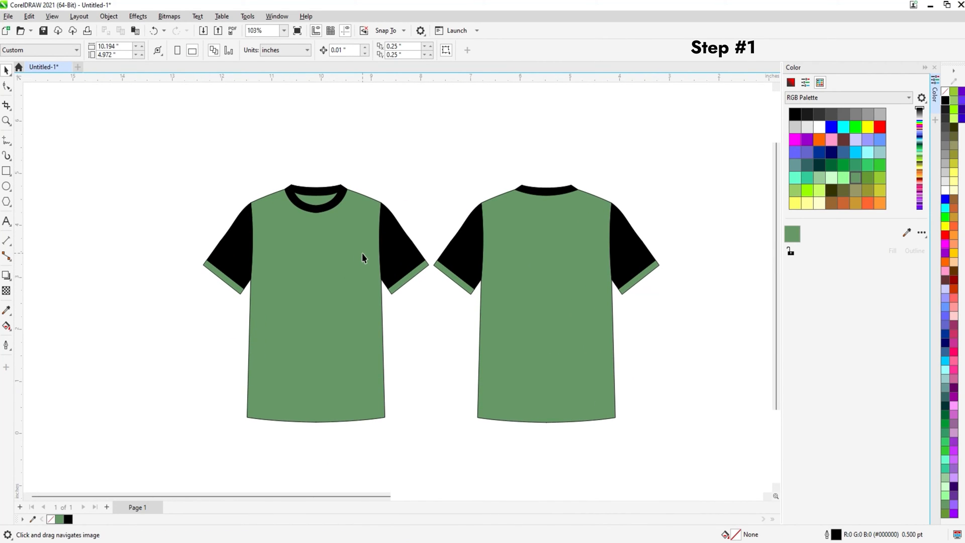
{"action": "scroll", "coordinate": [362, 252], "scroll_direction": "up", "scroll_amount": 1}
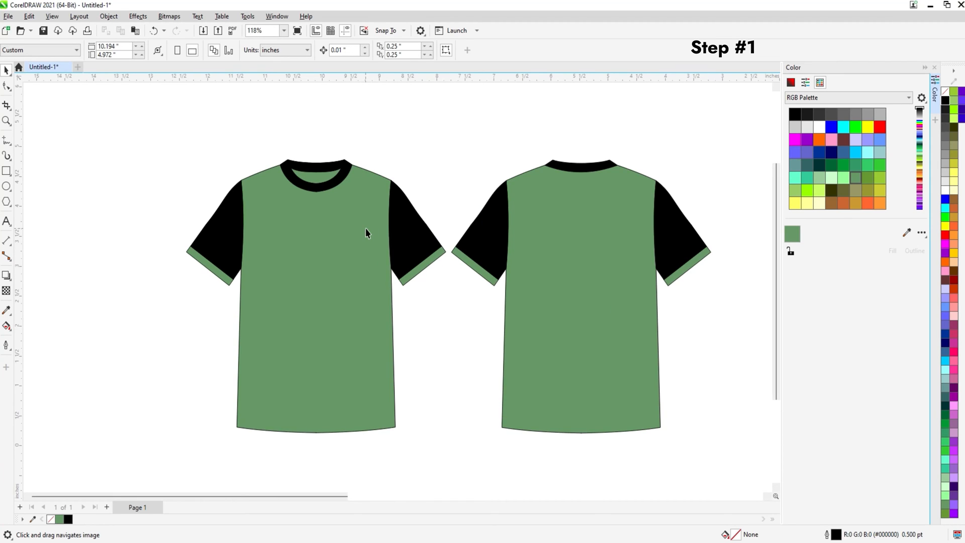
{"action": "left_click", "coordinate": [7, 221]}
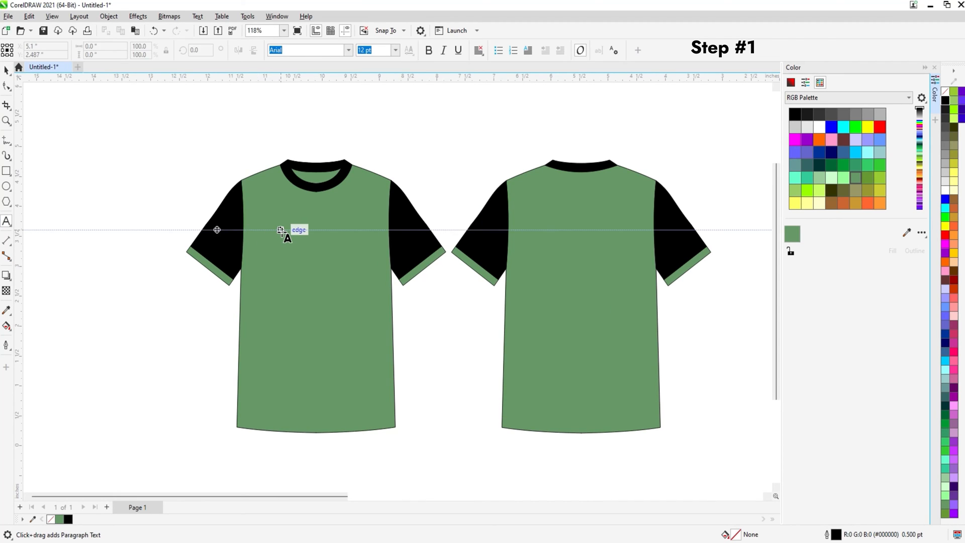
{"action": "left_click", "coordinate": [344, 226]}
{"action": "type", "text": "L"}
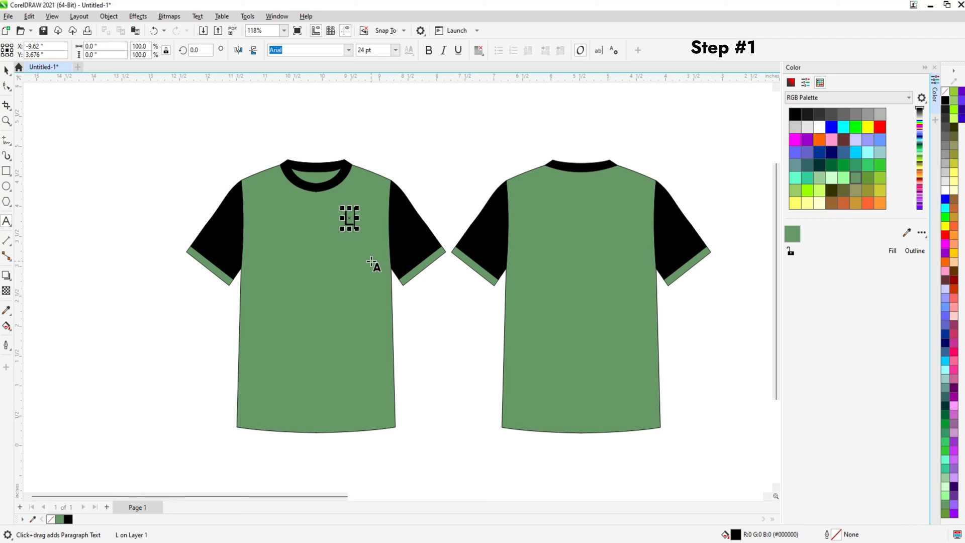
{"action": "type", "text": "OGO"}
{"action": "key", "text": "ctrl+space"}
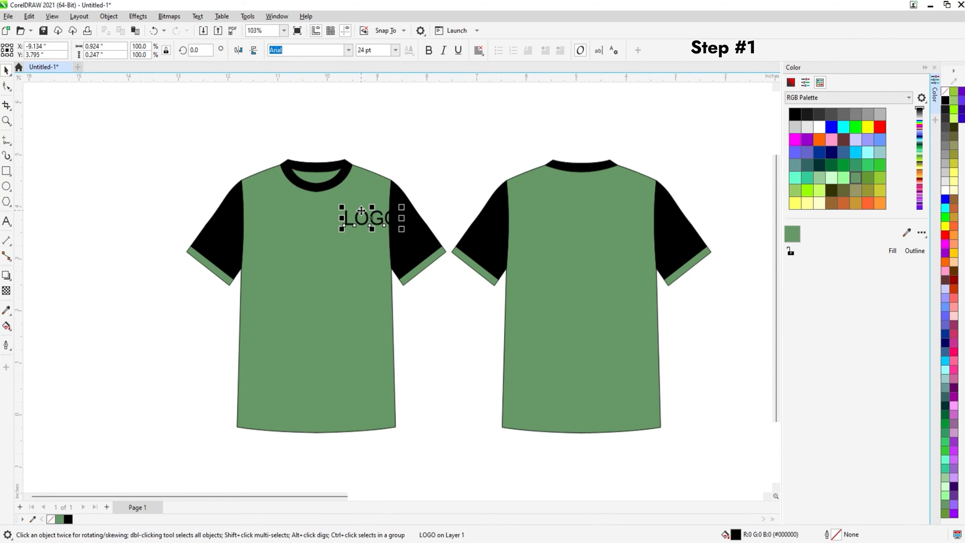
Step: Set the font of the LOGO text to Ethnocentric Rg
{"action": "scroll", "coordinate": [362, 211], "scroll_direction": "up", "scroll_amount": 2}
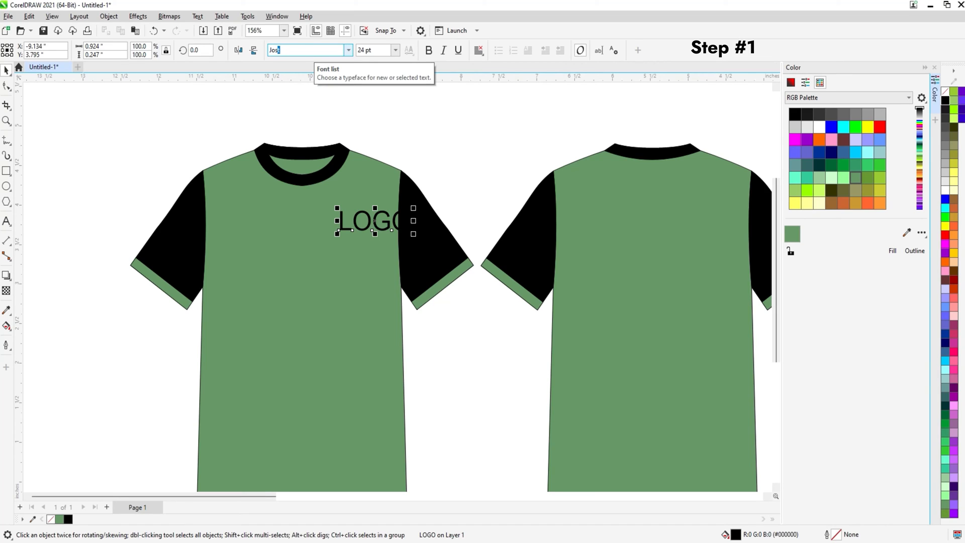
{"action": "key", "text": "Return"}
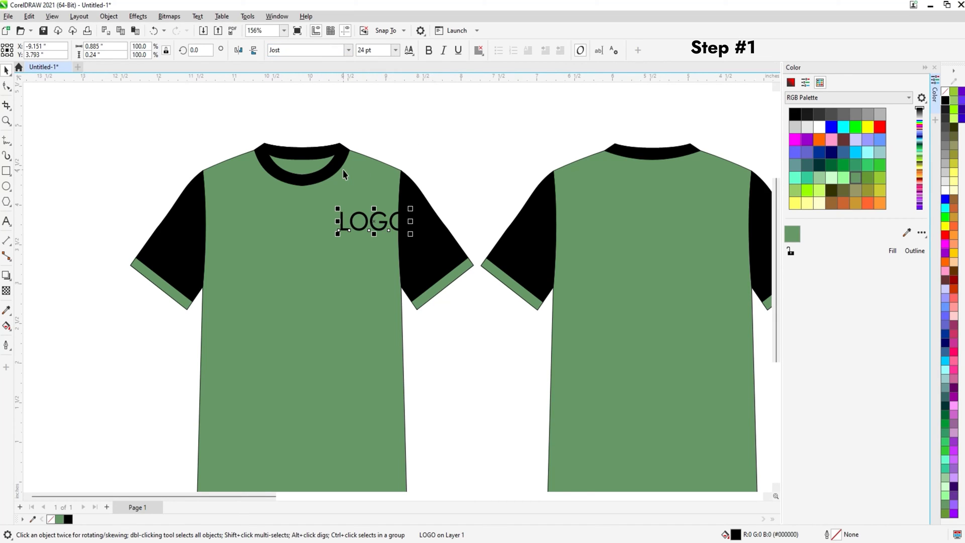
{"action": "left_click", "coordinate": [285, 51]}
{"action": "type", "text": "Ethnocentric Rg"}
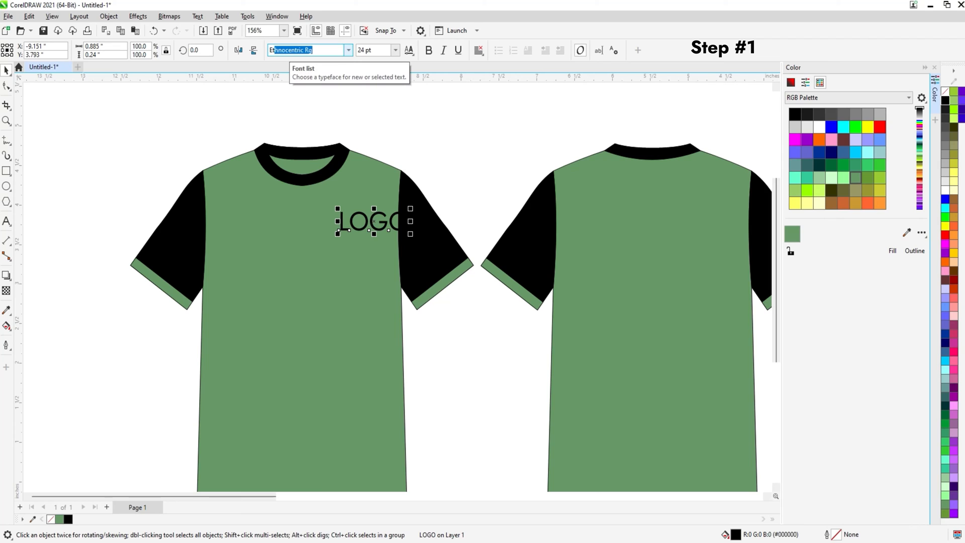
{"action": "key", "text": "Return"}
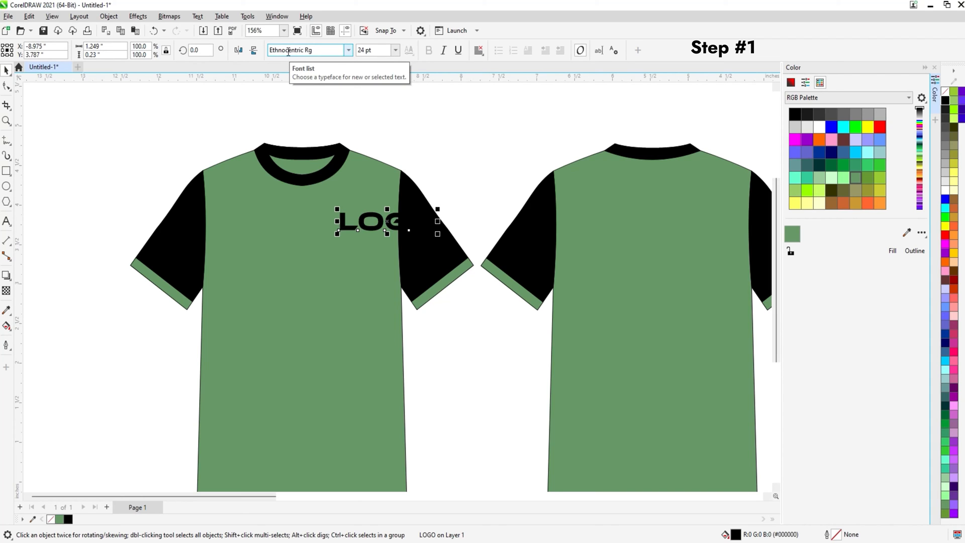
Step: Move the LOGO text to the middle of the front chest and center it horizontally on the shirt body
{"action": "scroll", "coordinate": [364, 215], "scroll_direction": "up", "scroll_amount": 1}
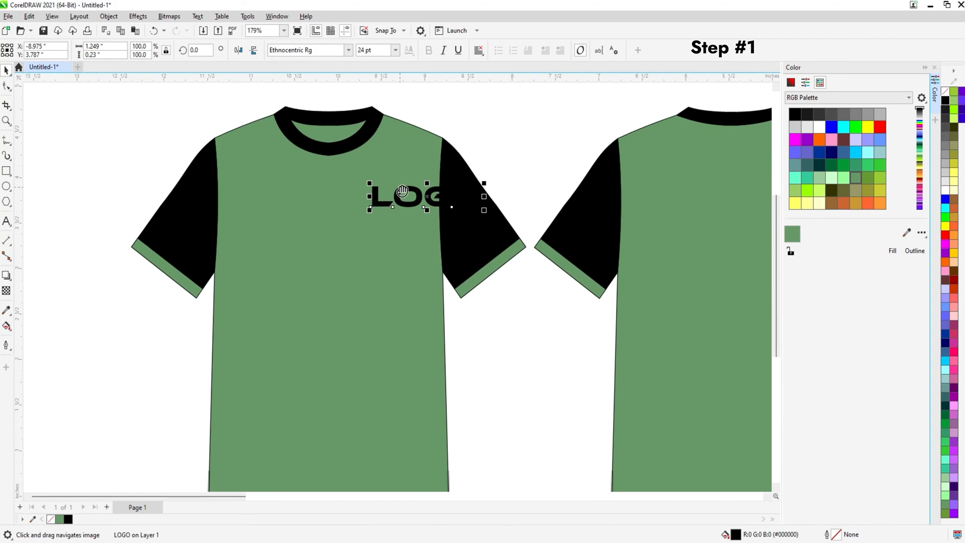
{"action": "left_click", "coordinate": [397, 275], "text": "shift"}
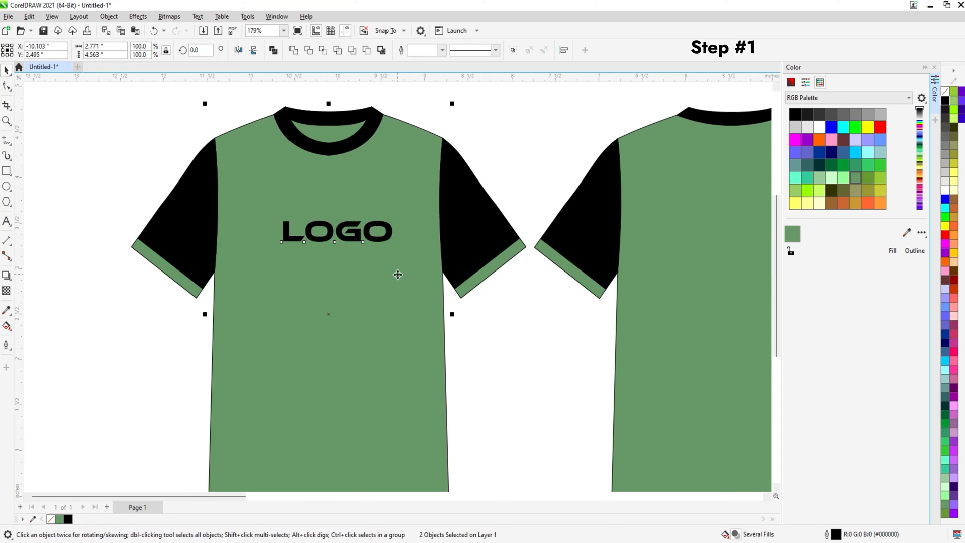
{"action": "key", "text": "c"}
{"action": "key", "text": "e"}
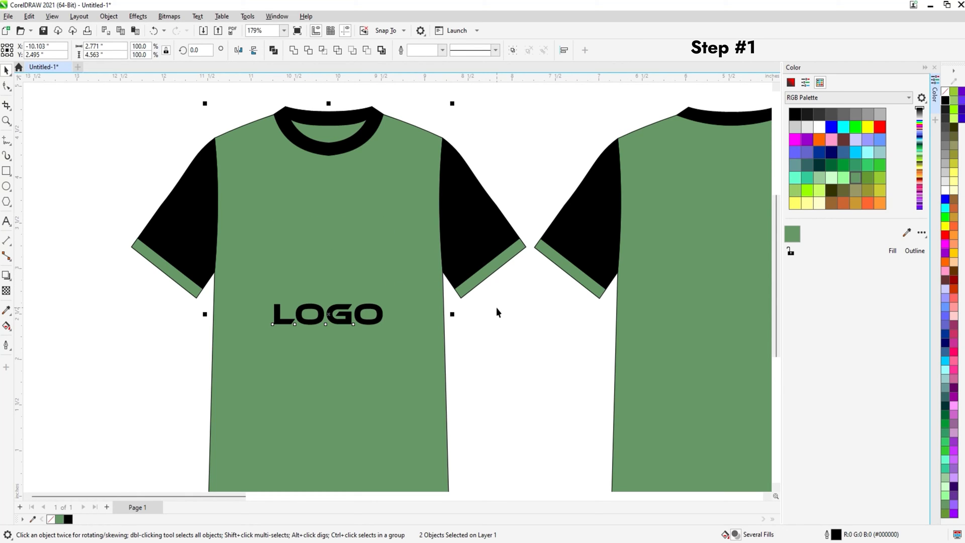
{"action": "key", "text": "ctrl+z"}
{"action": "left_click", "coordinate": [496, 306]}
{"action": "left_click", "coordinate": [358, 229]}
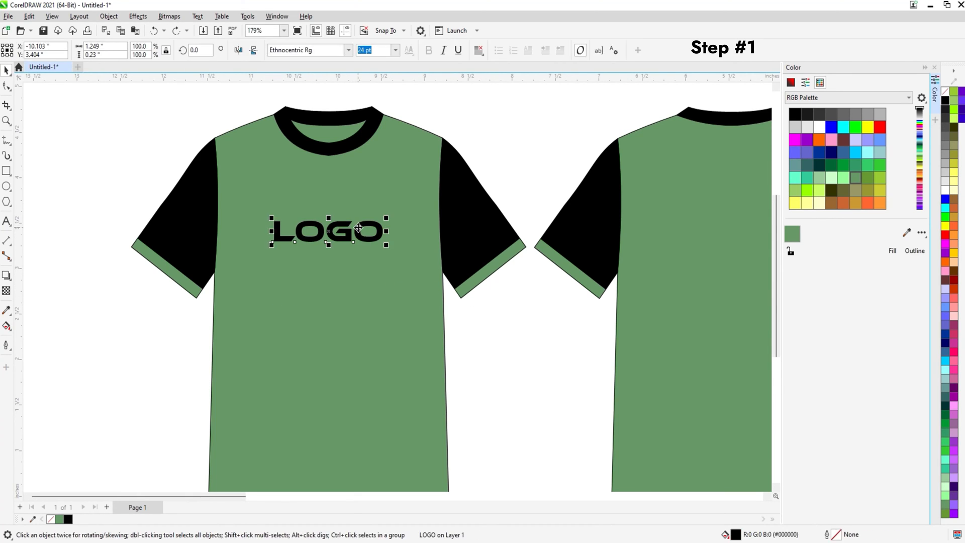
{"action": "left_click", "coordinate": [428, 295]}
{"action": "left_click", "coordinate": [364, 241]}
{"action": "left_click", "coordinate": [447, 286], "text": "shift"}
{"action": "left_click", "coordinate": [491, 343]}
Step: Copy the LOGO text to the back shirt, scale it to about half size and center it just below the collar
{"action": "left_click_drag", "start_coordinate": [318, 217], "coordinate": [484, 182]}
{"action": "scroll", "coordinate": [267, 224], "scroll_direction": "up", "scroll_amount": 1}
{"action": "scroll", "coordinate": [132, 250], "scroll_direction": "up", "scroll_amount": 1}
{"action": "scroll", "coordinate": [132, 250], "scroll_direction": "down", "scroll_amount": 3}
{"action": "left_click_drag", "start_coordinate": [536, 199], "coordinate": [487, 179]}
{"action": "left_click", "coordinate": [481, 152], "text": "shift"}
{"action": "left_click", "coordinate": [580, 152]}
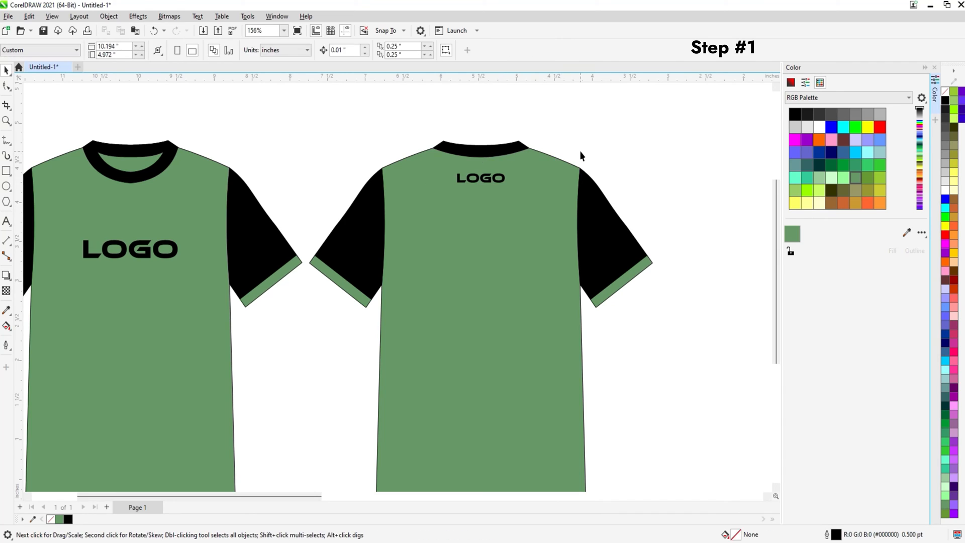
Step: Move both colored shirts with their LOGO texts farther left, away from the template
{"action": "scroll", "coordinate": [513, 200], "scroll_direction": "down", "scroll_amount": 6}
{"action": "left_click_drag", "start_coordinate": [520, 216], "coordinate": [463, 240]}
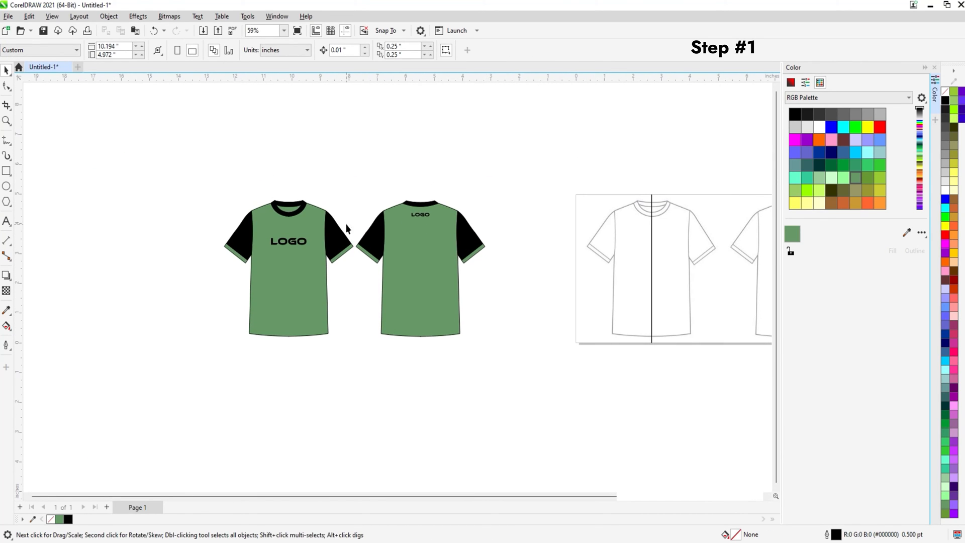
{"action": "left_click_drag", "start_coordinate": [516, 397], "coordinate": [517, 397]}
{"action": "scroll", "coordinate": [446, 324], "scroll_direction": "down", "scroll_amount": 1}
{"action": "left_click_drag", "start_coordinate": [447, 324], "coordinate": [295, 320]}
{"action": "left_click", "coordinate": [28, 256]}
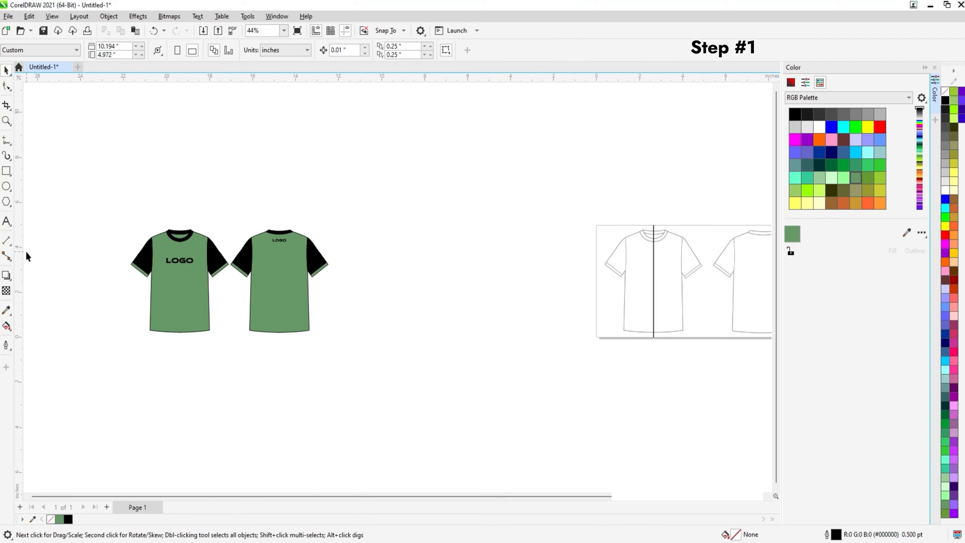
Step: Add the number 1 as a text label above the two colored shirts
{"action": "left_click", "coordinate": [7, 222]}
{"action": "left_click", "coordinate": [249, 196]}
{"action": "key", "text": "ctrl+space"}
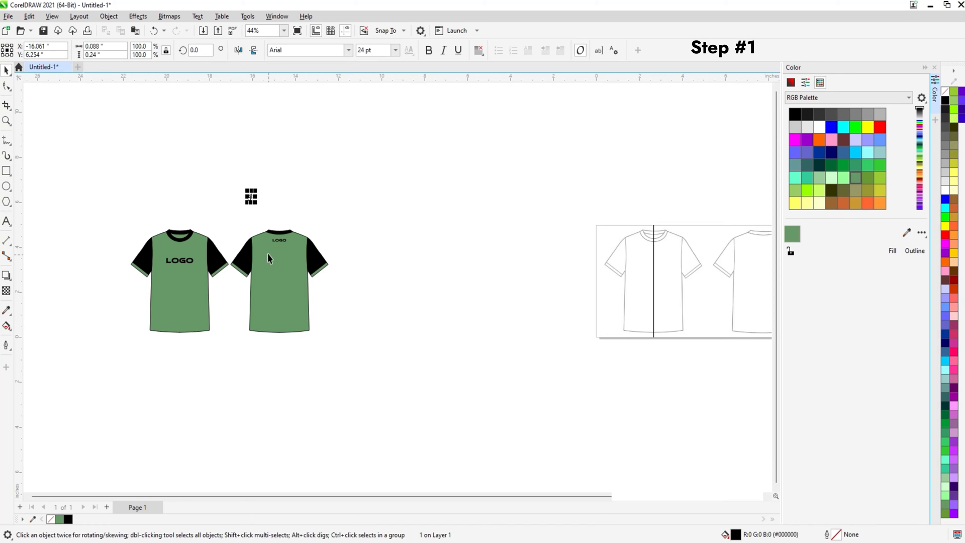
{"action": "left_click_drag", "start_coordinate": [258, 206], "coordinate": [239, 216]}
{"action": "left_click", "coordinate": [304, 218]}
Step: Start a Bézier outline on the front template, tracing straight segments from the neckline's centre through the left collar corner to the shoulder
{"action": "left_click_drag", "start_coordinate": [564, 242], "coordinate": [312, 246]}
{"action": "scroll", "coordinate": [333, 247], "scroll_direction": "up", "scroll_amount": 4}
{"action": "scroll", "coordinate": [324, 251], "scroll_direction": "up", "scroll_amount": 1}
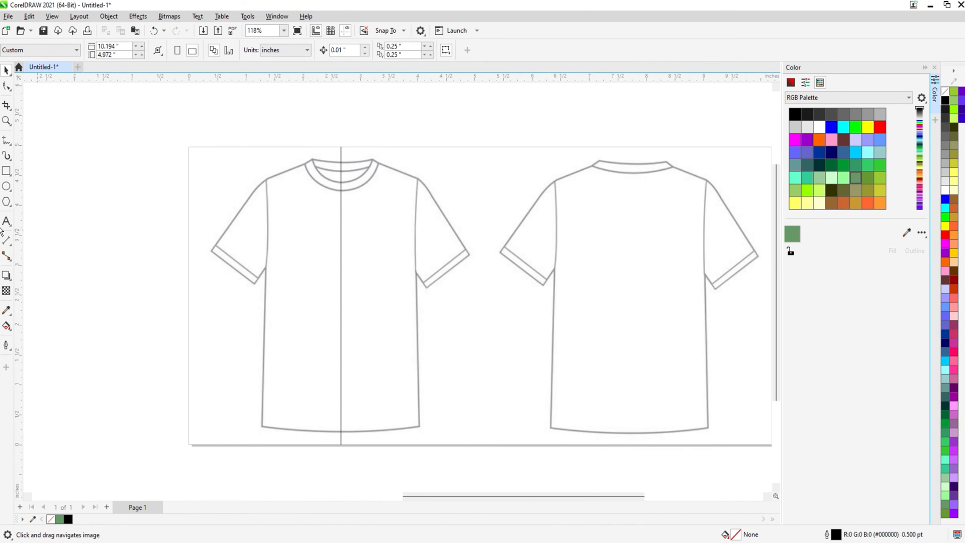
{"action": "left_click", "coordinate": [7, 145]}
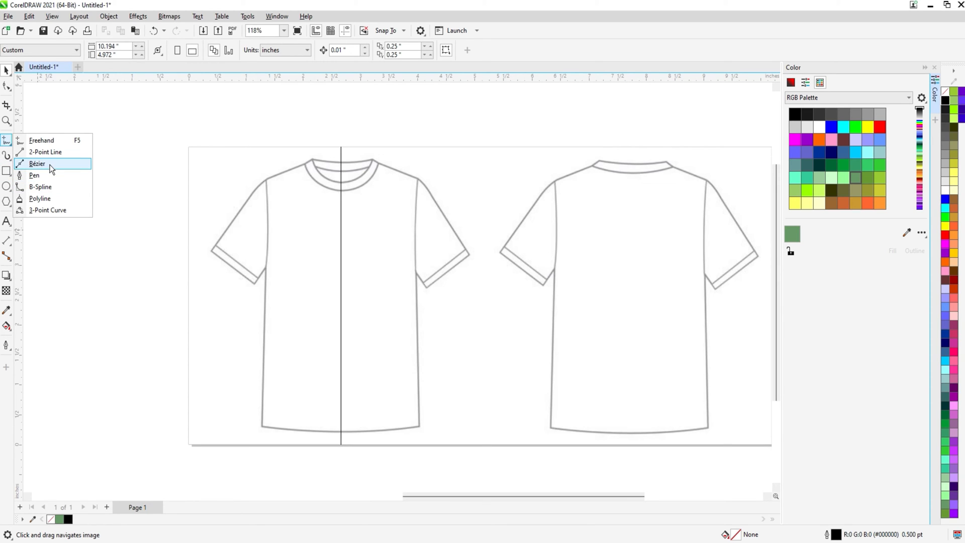
{"action": "left_click", "coordinate": [51, 164]}
{"action": "scroll", "coordinate": [334, 146], "scroll_direction": "up", "scroll_amount": 8}
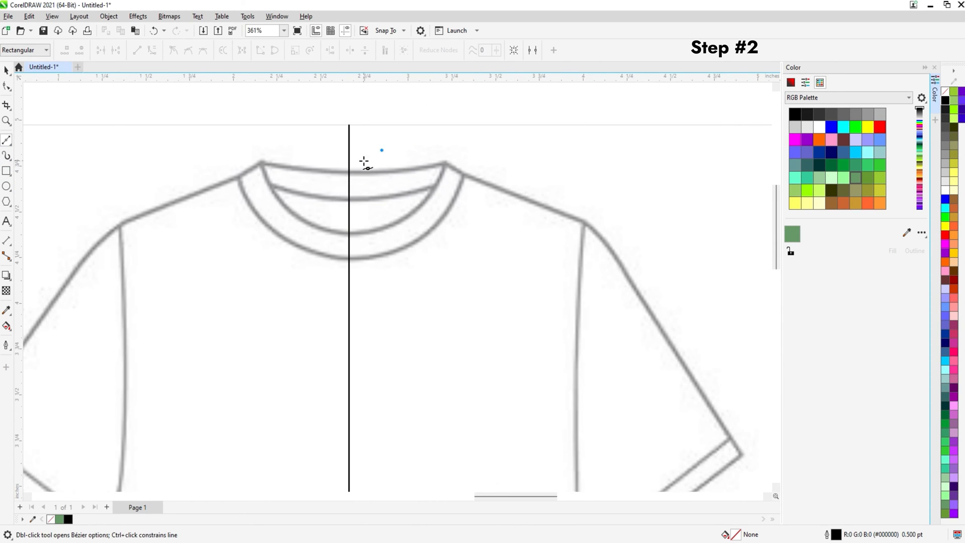
{"action": "left_click", "coordinate": [349, 171]}
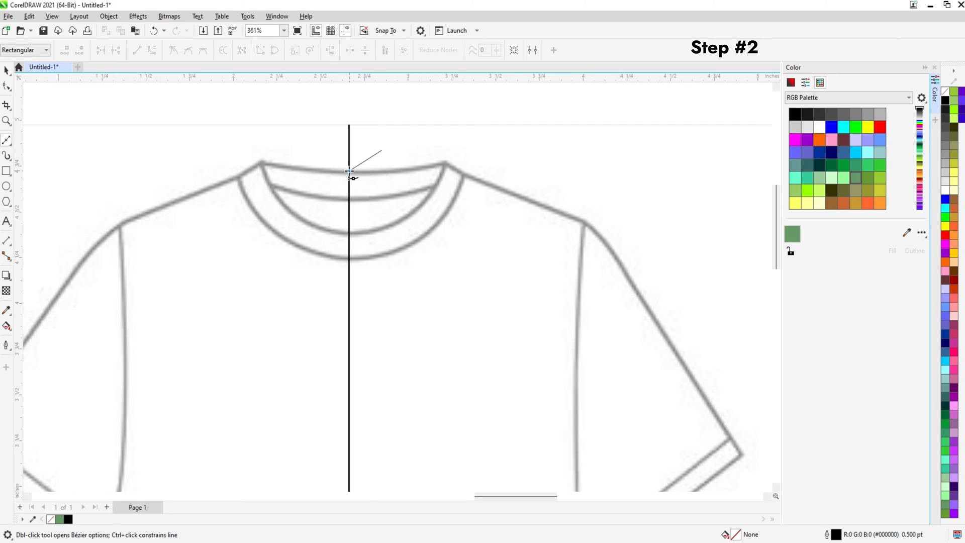
{"action": "left_click", "coordinate": [261, 163]}
{"action": "left_click", "coordinate": [308, 211]}
{"action": "scroll", "coordinate": [321, 206], "scroll_direction": "down", "scroll_amount": 1}
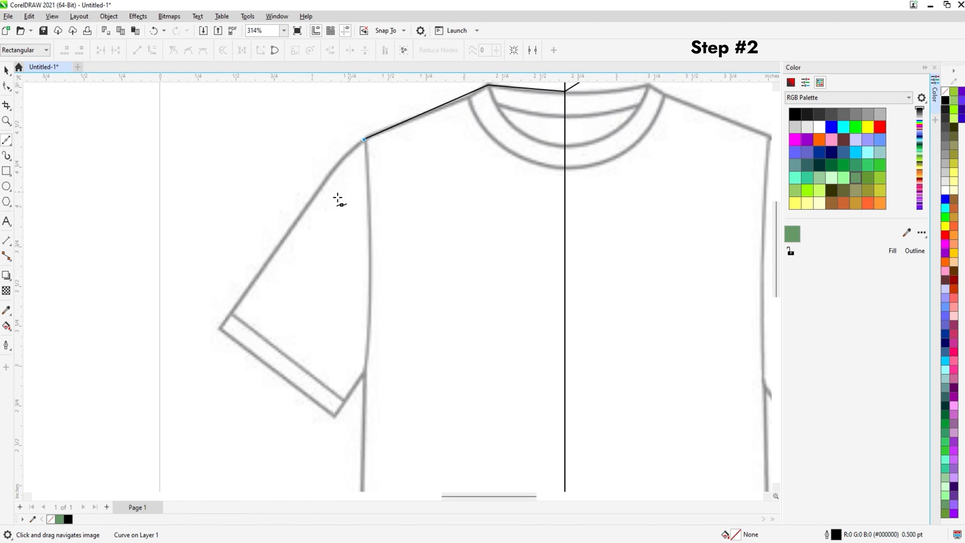
Step: Continue the outline with straight segments around the left sleeve, along the outer cuff edge and up to the armpit
{"action": "left_click", "coordinate": [220, 329]}
{"action": "scroll", "coordinate": [263, 360], "scroll_direction": "up", "scroll_amount": 2}
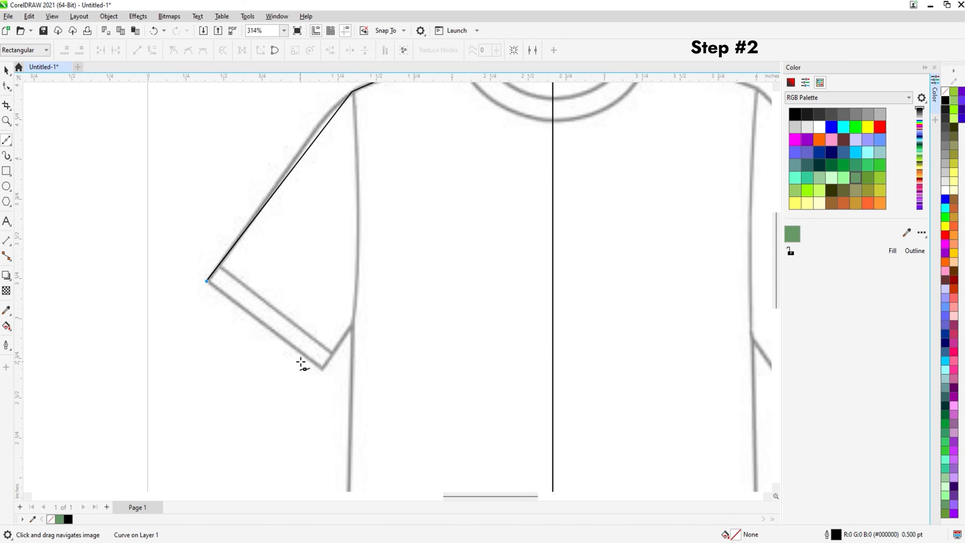
{"action": "left_click", "coordinate": [330, 373]}
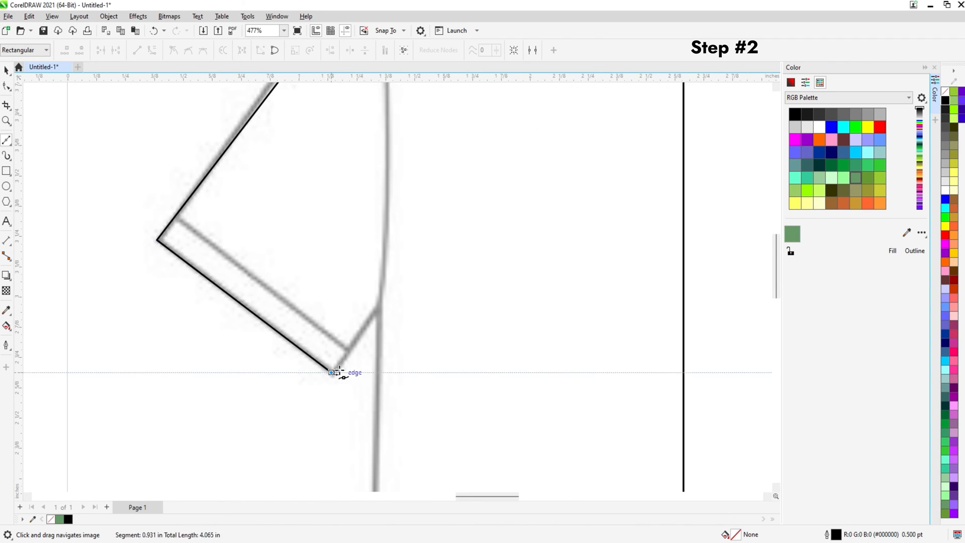
{"action": "left_click", "coordinate": [380, 304]}
Step: Continue the outline down the left side of the body to the hem corner and across to the hem's centre
{"action": "scroll", "coordinate": [372, 306], "scroll_direction": "down", "scroll_amount": 5}
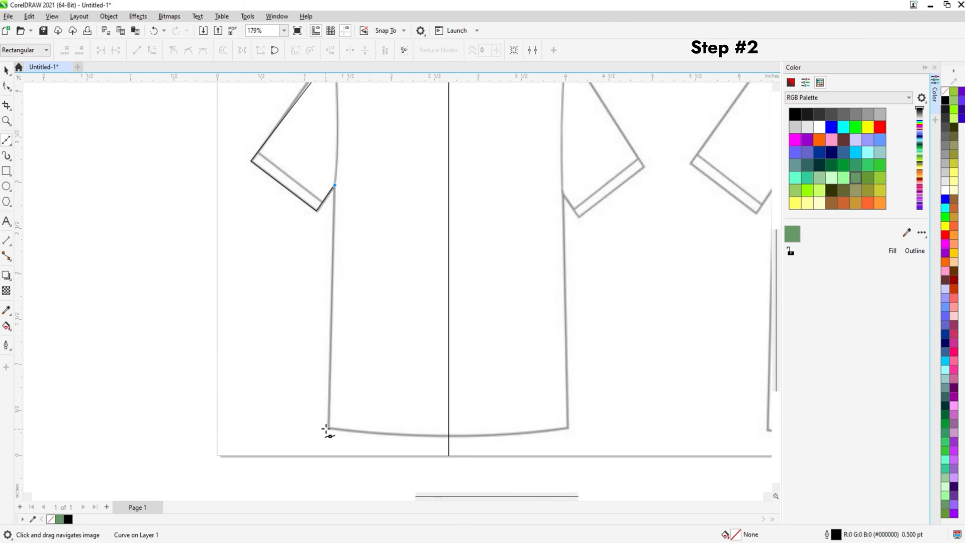
{"action": "scroll", "coordinate": [327, 429], "scroll_direction": "up", "scroll_amount": 5}
{"action": "left_click", "coordinate": [329, 428]}
{"action": "scroll", "coordinate": [330, 427], "scroll_direction": "down", "scroll_amount": 3}
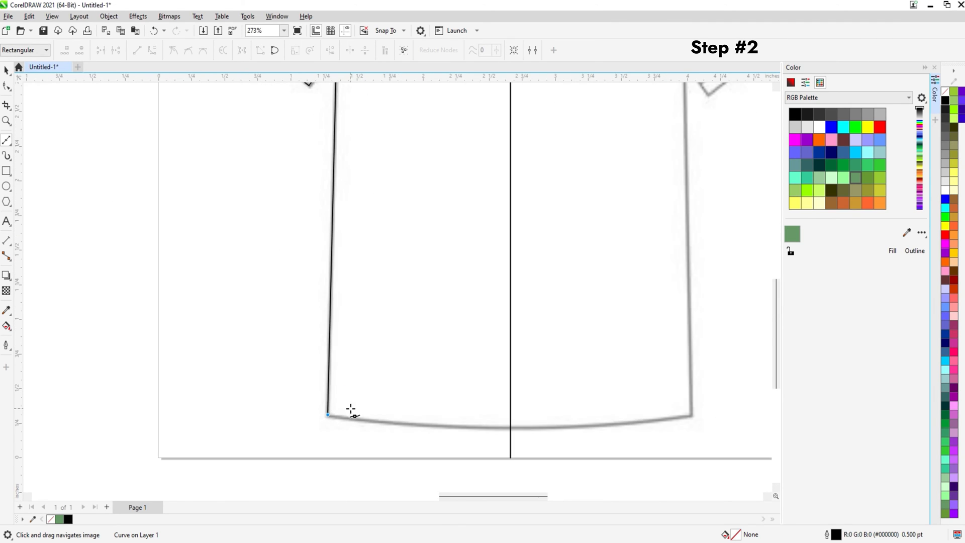
{"action": "left_click", "coordinate": [510, 428]}
Step: Bring the outline from the hem's centre up the centre line back to the neckline's centre point
{"action": "scroll", "coordinate": [510, 429], "scroll_direction": "down", "scroll_amount": 3}
{"action": "scroll", "coordinate": [478, 317], "scroll_direction": "down", "scroll_amount": 1}
{"action": "left_click_drag", "start_coordinate": [476, 218], "coordinate": [451, 302]}
{"action": "scroll", "coordinate": [464, 203], "scroll_direction": "up", "scroll_amount": 5}
{"action": "left_click", "coordinate": [477, 174]}
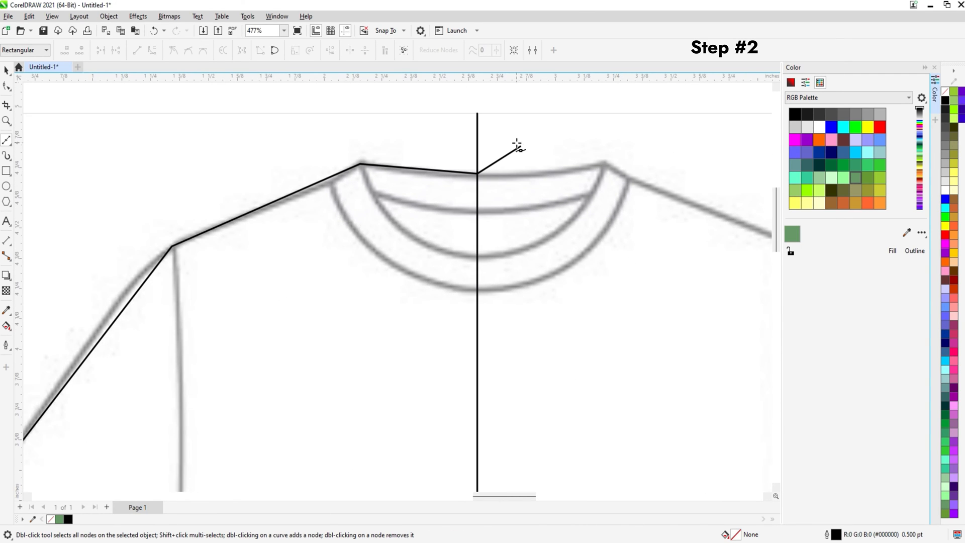
Step: End the half outline at the neckline's centre and delete its stray last node
{"action": "double_click", "coordinate": [521, 146]}
{"action": "key", "text": "F10"}
{"action": "key", "text": "Delete"}
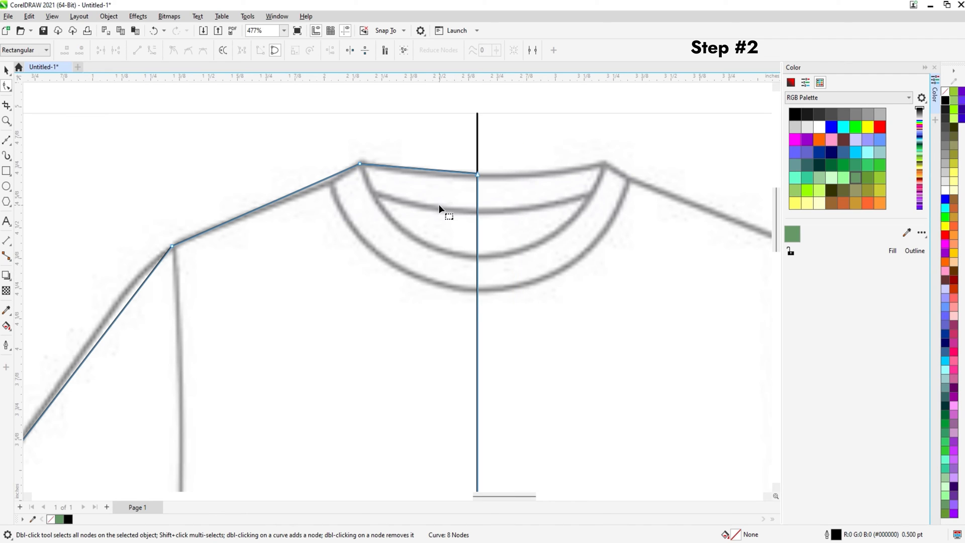
Step: Convert the outline's neckline segment to a curve and bend it along the template's back neckline
{"action": "scroll", "coordinate": [324, 179], "scroll_direction": "up", "scroll_amount": 1}
{"action": "scroll", "coordinate": [428, 175], "scroll_direction": "up", "scroll_amount": 1}
{"action": "left_click", "coordinate": [455, 166]}
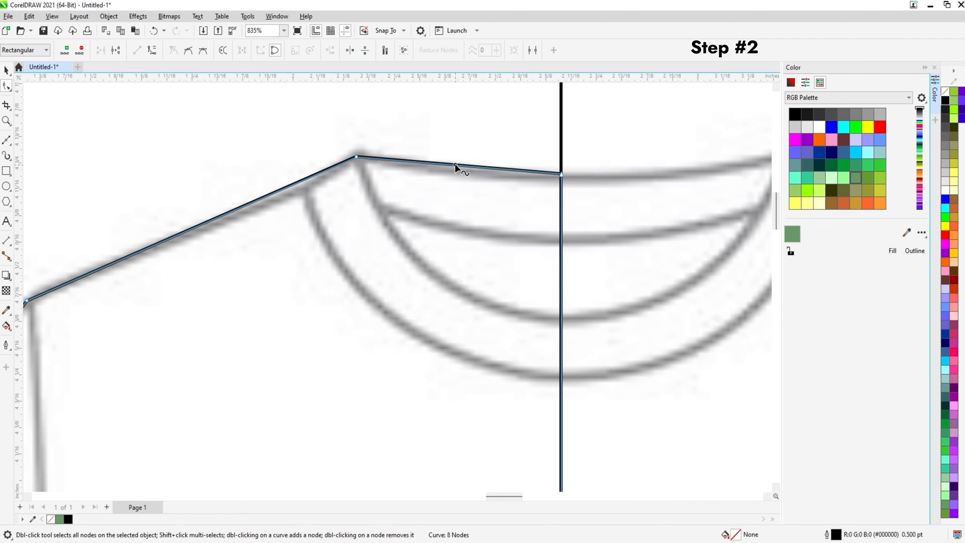
{"action": "left_click", "coordinate": [152, 50]}
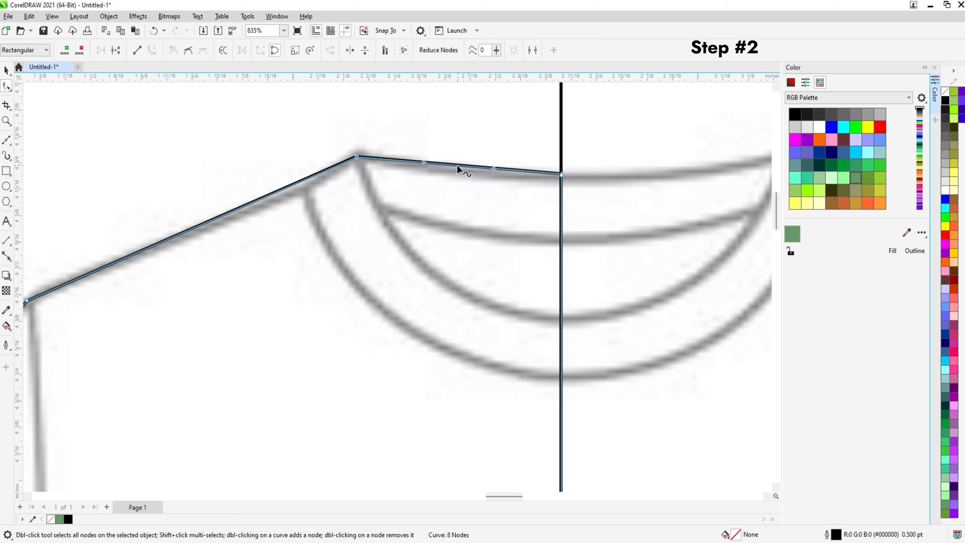
{"action": "left_click_drag", "start_coordinate": [457, 165], "coordinate": [458, 172]}
Step: Add a node on the shoulder segment where the collar seam meets it and move it onto the template line
{"action": "scroll", "coordinate": [371, 222], "scroll_direction": "left", "scroll_amount": 3}
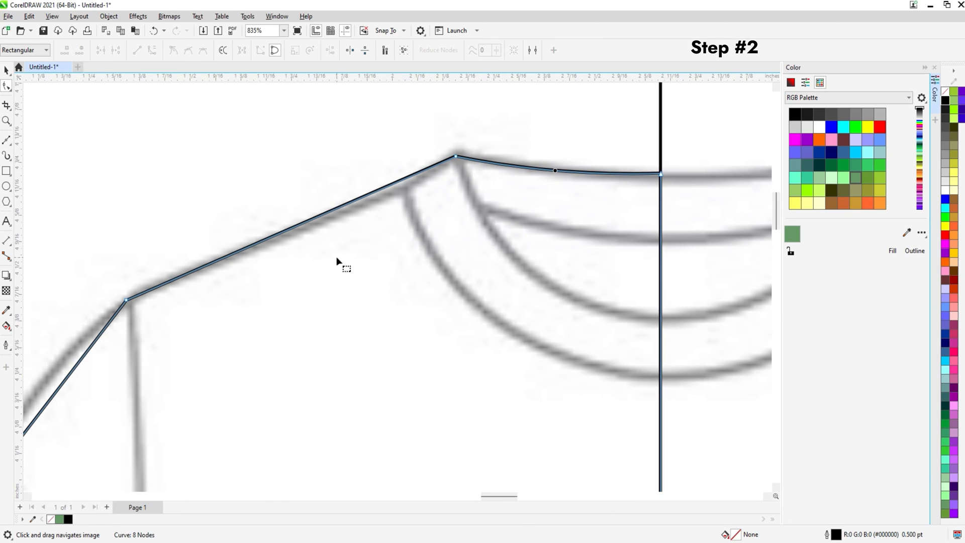
{"action": "left_click_drag", "start_coordinate": [337, 259], "coordinate": [363, 246]}
{"action": "left_click_drag", "start_coordinate": [422, 171], "coordinate": [430, 180]}
{"action": "scroll", "coordinate": [282, 251], "scroll_direction": "down", "scroll_amount": 4}
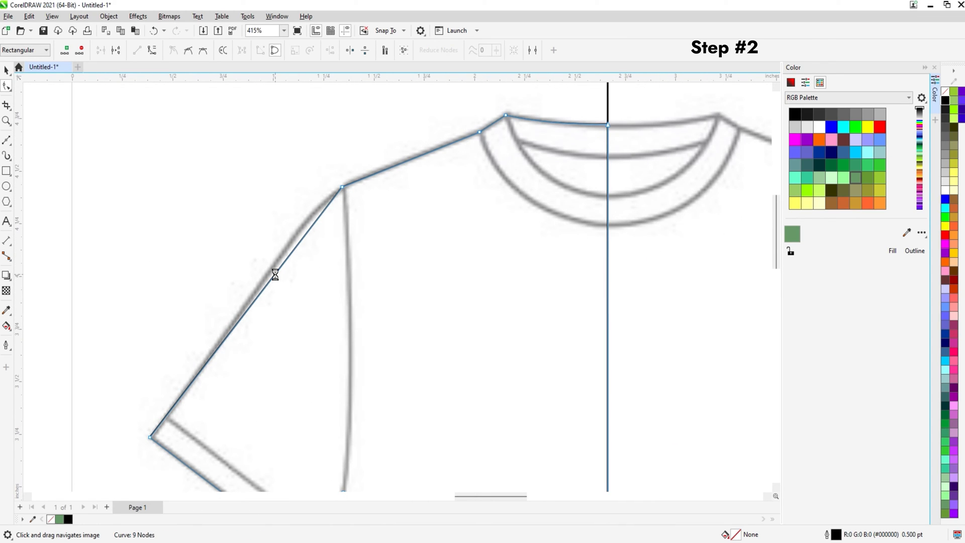
Step: Bend the left sleeve's outer edge as a curve along the template and refine its outer cuff corner node and handle
{"action": "left_click_drag", "start_coordinate": [274, 275], "coordinate": [282, 254]}
{"action": "left_click_drag", "start_coordinate": [232, 421], "coordinate": [232, 423]}
{"action": "scroll", "coordinate": [186, 390], "scroll_direction": "up", "scroll_amount": 2}
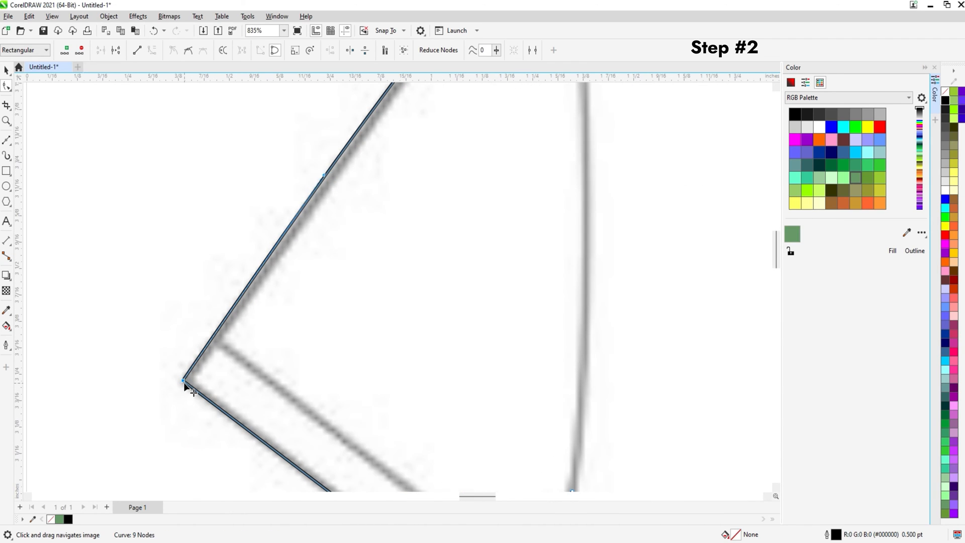
{"action": "left_click_drag", "start_coordinate": [184, 382], "coordinate": [187, 384]}
{"action": "scroll", "coordinate": [226, 366], "scroll_direction": "down", "scroll_amount": 2}
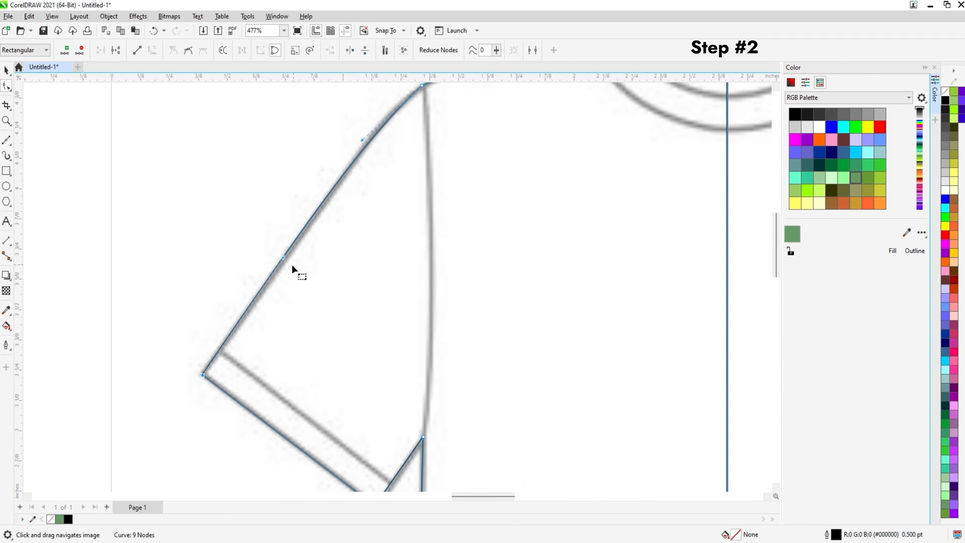
{"action": "left_click_drag", "start_coordinate": [283, 257], "coordinate": [289, 257]}
Step: Curve the short underarm segment between the inner cuff corner and the armpit to match the template
{"action": "scroll", "coordinate": [307, 233], "scroll_direction": "down", "scroll_amount": 3}
{"action": "left_click_drag", "start_coordinate": [342, 403], "coordinate": [313, 343]}
{"action": "scroll", "coordinate": [299, 344], "scroll_direction": "up", "scroll_amount": 2}
{"action": "scroll", "coordinate": [366, 270], "scroll_direction": "down", "scroll_amount": 1}
{"action": "left_click", "coordinate": [363, 267]}
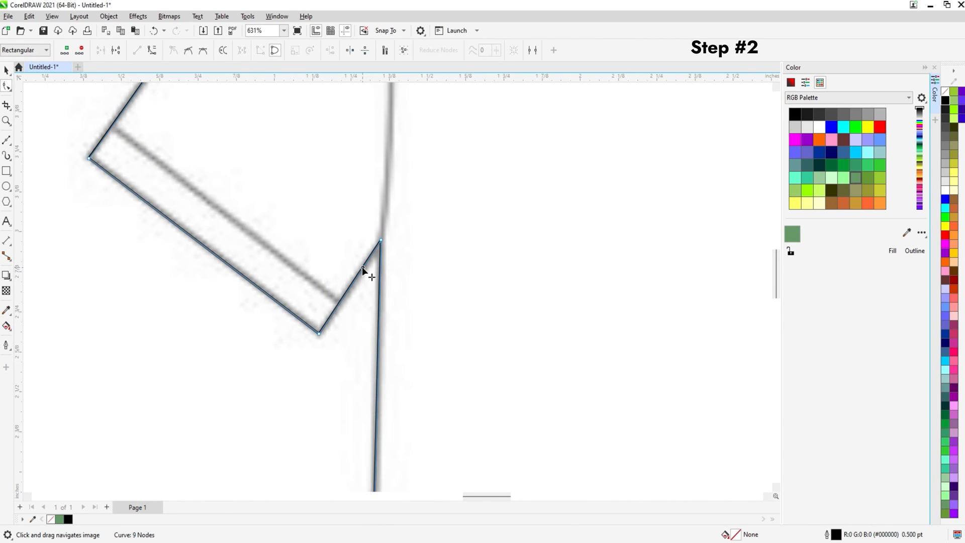
{"action": "left_click_drag", "start_coordinate": [361, 269], "coordinate": [363, 272]}
Step: Convert the hem segment to a curve and bend it down along the template's bottom edge
{"action": "scroll", "coordinate": [347, 299], "scroll_direction": "down", "scroll_amount": 1}
{"action": "scroll", "coordinate": [347, 298], "scroll_direction": "down", "scroll_amount": 2}
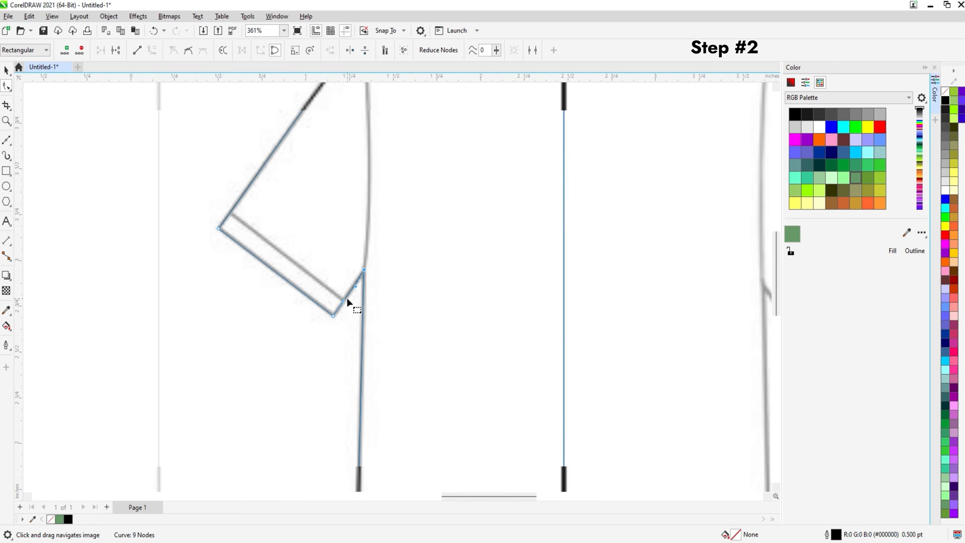
{"action": "scroll", "coordinate": [302, 282], "scroll_direction": "down", "scroll_amount": 1}
{"action": "scroll", "coordinate": [301, 283], "scroll_direction": "down", "scroll_amount": 2}
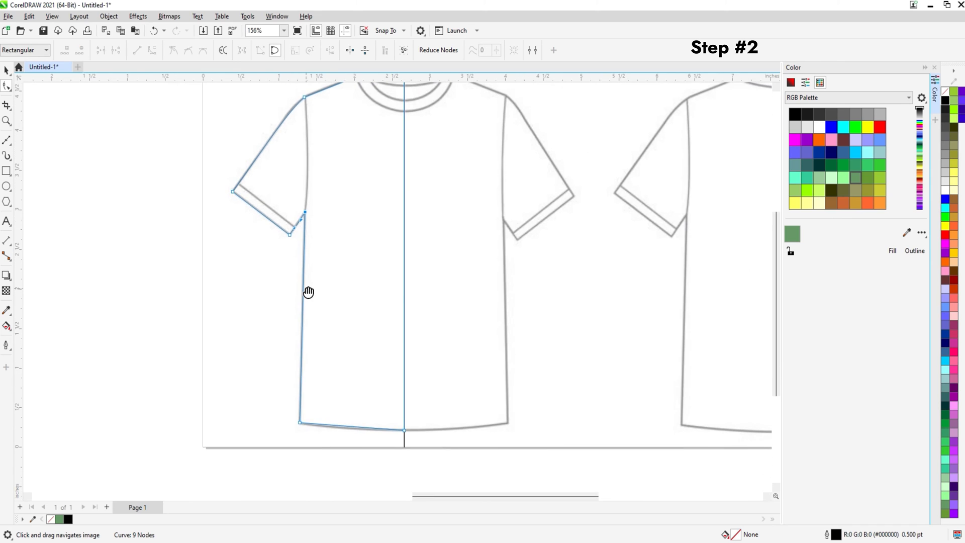
{"action": "scroll", "coordinate": [289, 254], "scroll_direction": "up", "scroll_amount": 5}
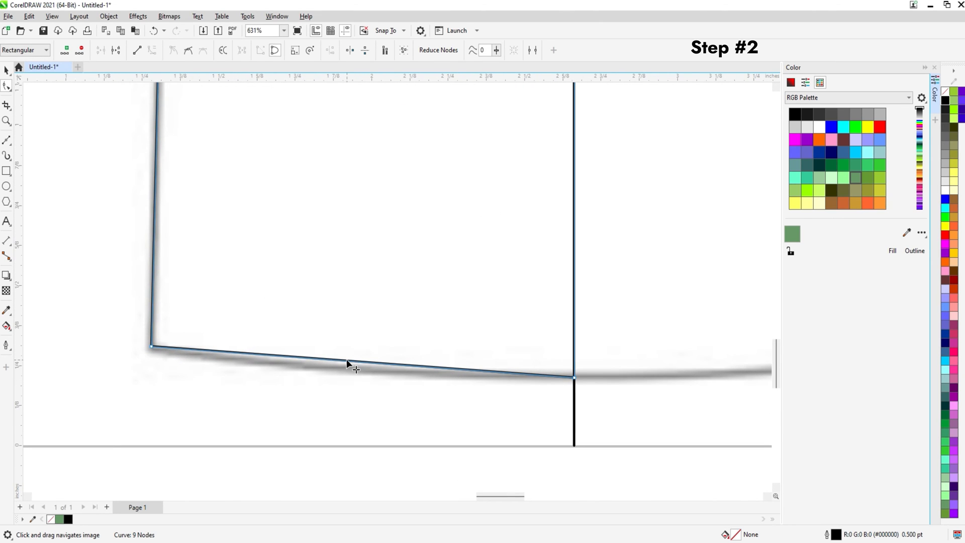
{"action": "right_click", "coordinate": [346, 359]}
{"action": "left_click", "coordinate": [389, 237]}
{"action": "left_click_drag", "start_coordinate": [320, 361], "coordinate": [313, 368]}
{"action": "scroll", "coordinate": [312, 369], "scroll_direction": "down", "scroll_amount": 5}
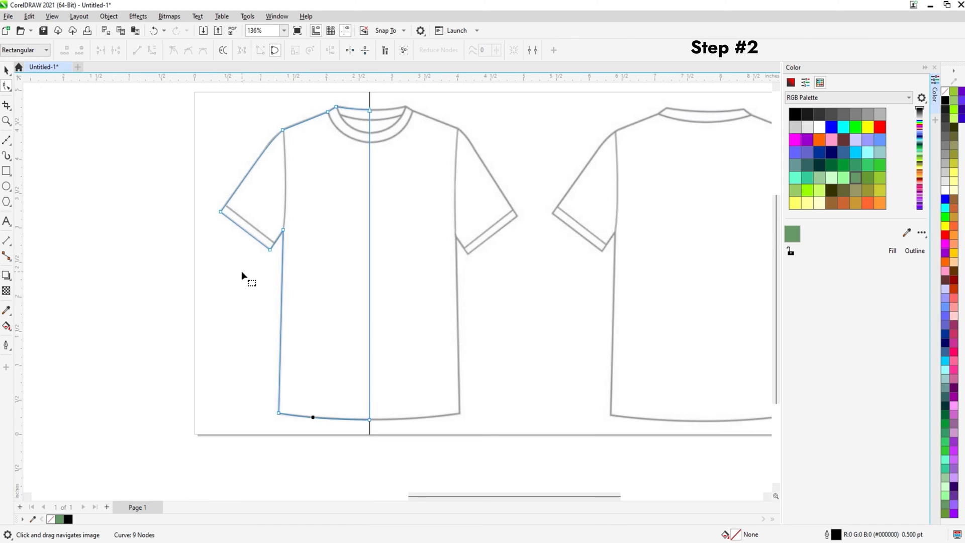
Step: Draw a Bézier line along the left sleeve's cuff seam, with both ends extending beyond the outline
{"action": "left_click", "coordinate": [6, 71]}
{"action": "scroll", "coordinate": [197, 203], "scroll_direction": "up", "scroll_amount": 1}
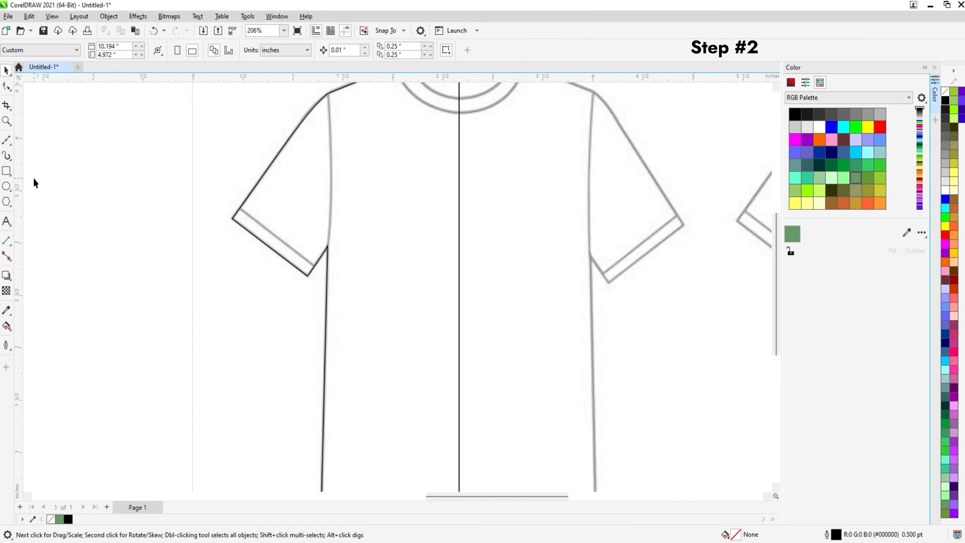
{"action": "left_click", "coordinate": [7, 141]}
{"action": "scroll", "coordinate": [222, 231], "scroll_direction": "up", "scroll_amount": 3}
{"action": "left_click", "coordinate": [190, 194]}
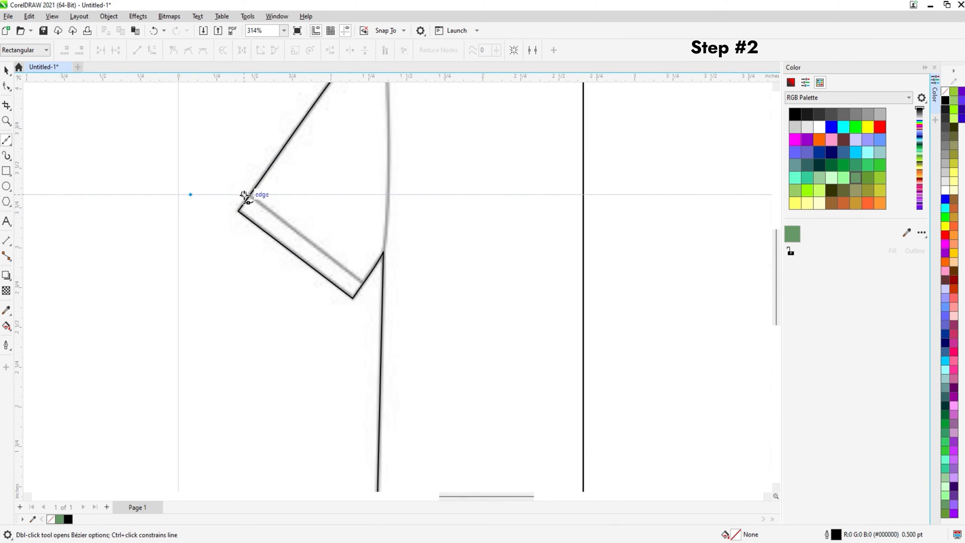
{"action": "left_click", "coordinate": [250, 194]}
{"action": "left_click", "coordinate": [363, 283]}
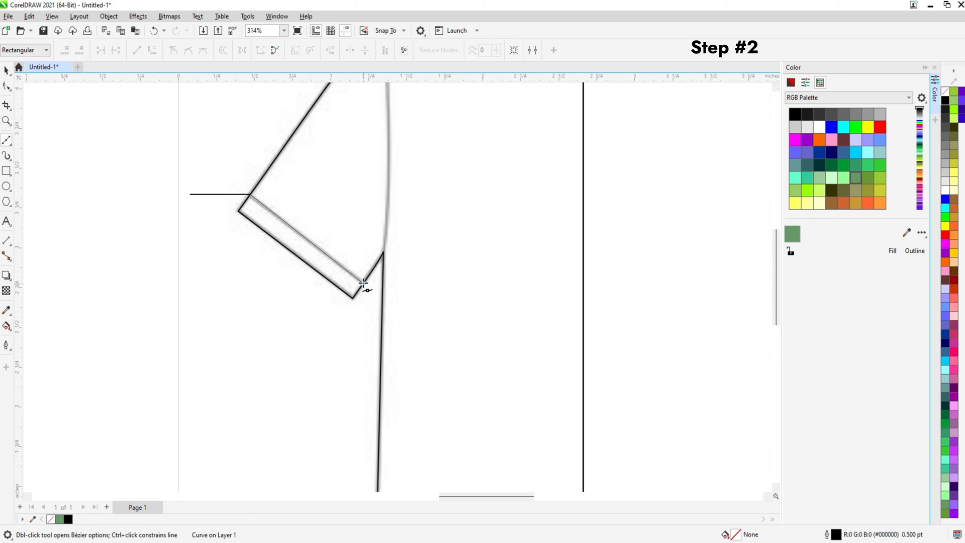
{"action": "left_click", "coordinate": [363, 311]}
{"action": "key", "text": "space"}
Step: Trim the half outline with the cuff seam line and delete the cutting line
{"action": "scroll", "coordinate": [359, 254], "scroll_direction": "down", "scroll_amount": 1}
{"action": "left_click_drag", "start_coordinate": [359, 253], "coordinate": [351, 295]}
{"action": "left_click", "coordinate": [337, 253], "text": "shift"}
{"action": "left_click", "coordinate": [244, 203]}
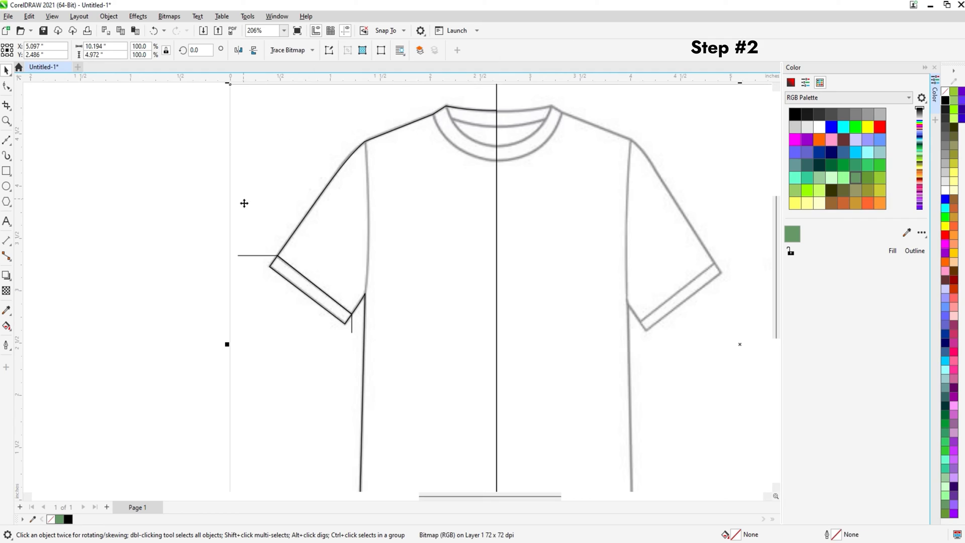
{"action": "left_click", "coordinate": [248, 257]}
{"action": "key", "text": "Delete"}
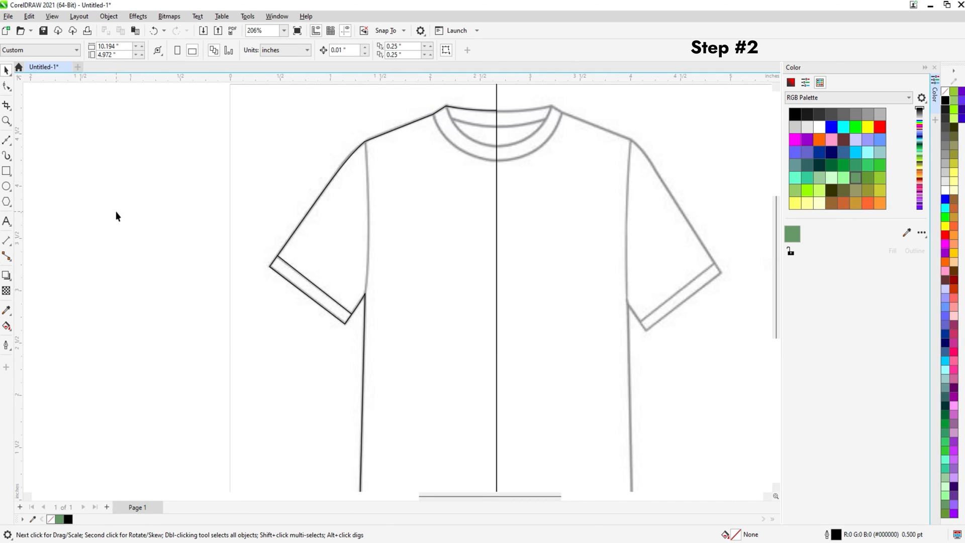
Step: Draw a Bézier line from outside the shoulder through the shoulder and armpit nodes to a point below the sleeve
{"action": "left_click", "coordinate": [10, 144]}
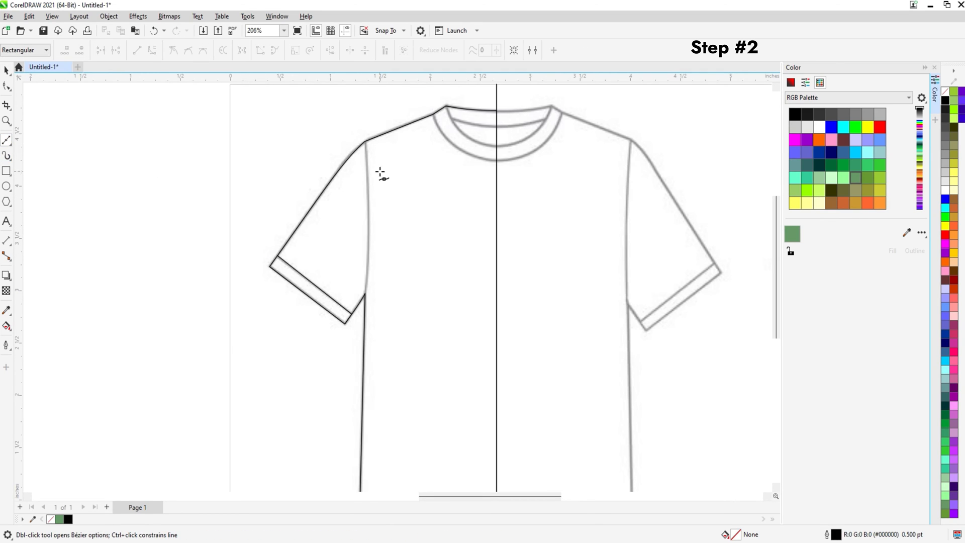
{"action": "left_click", "coordinate": [364, 142]}
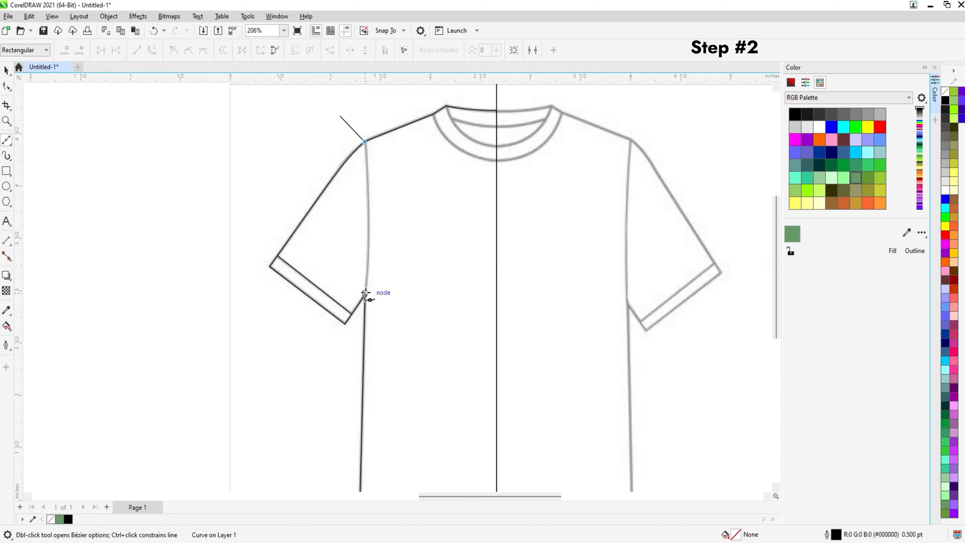
{"action": "left_click", "coordinate": [366, 293]}
{"action": "left_click", "coordinate": [350, 343]}
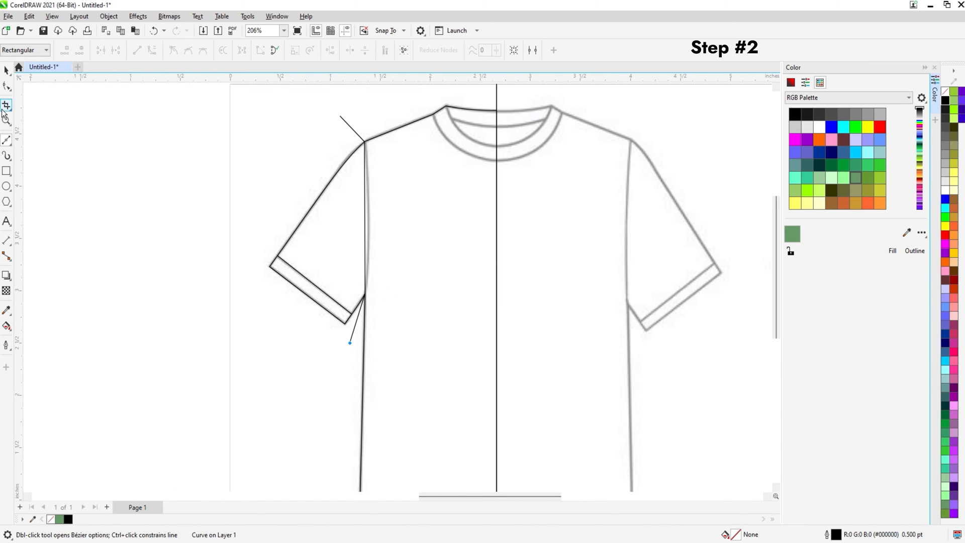
Step: Convert the line's segment between shoulder and armpit to a curve and bend it along the template's armhole seam
{"action": "left_click", "coordinate": [6, 86]}
{"action": "scroll", "coordinate": [411, 165], "scroll_direction": "up", "scroll_amount": 2}
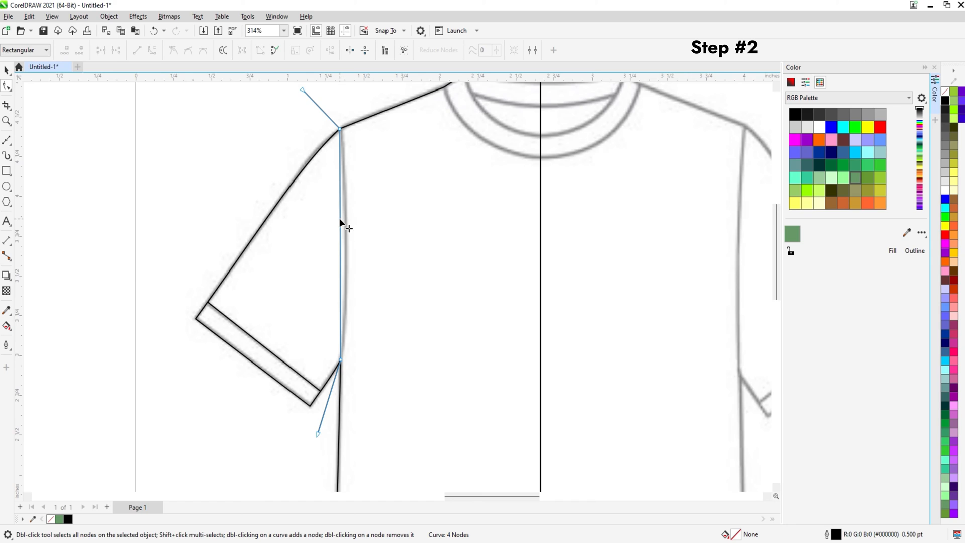
{"action": "right_click", "coordinate": [341, 223]}
{"action": "left_click", "coordinate": [379, 293]}
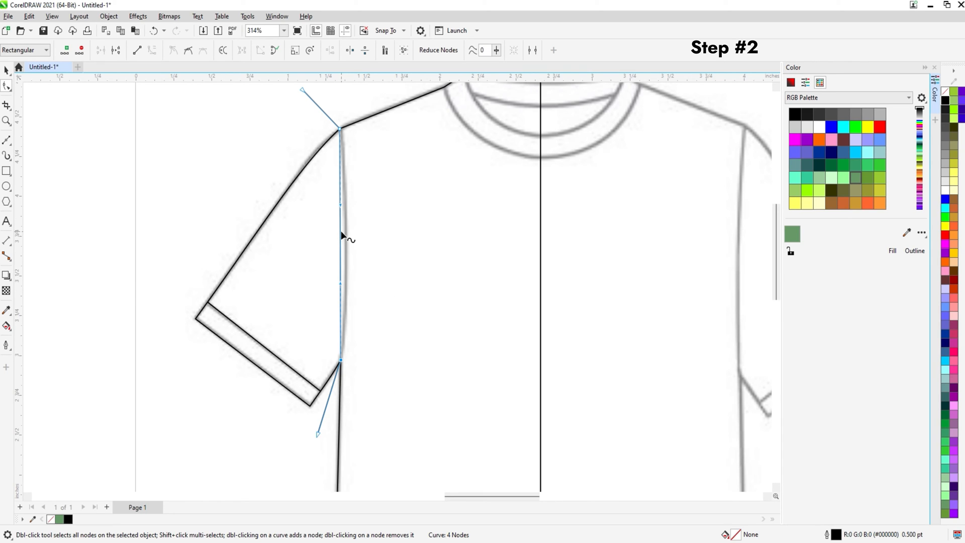
{"action": "left_click_drag", "start_coordinate": [341, 233], "coordinate": [346, 213]}
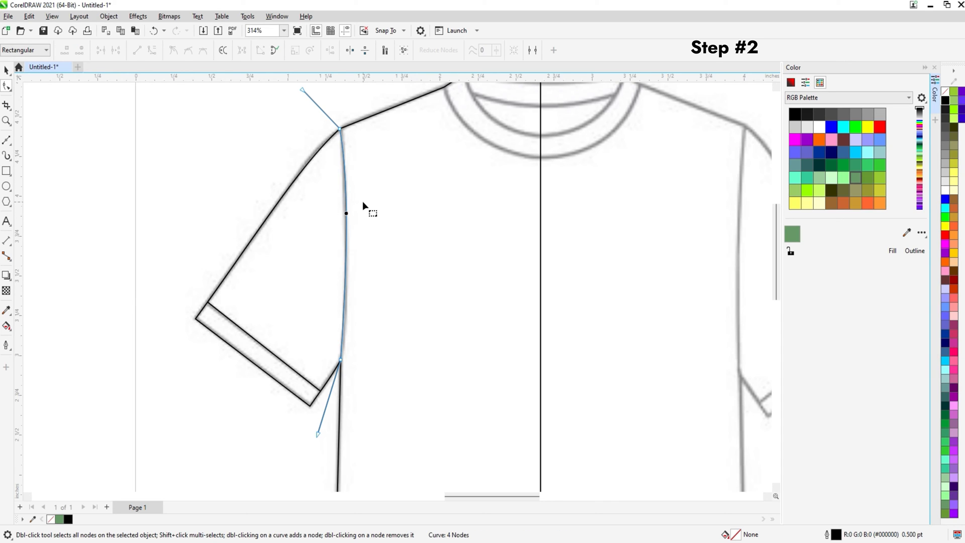
Step: Trim the half outline with the armhole seam line and delete the cutting line
{"action": "scroll", "coordinate": [363, 201], "scroll_direction": "down", "scroll_amount": 2}
{"action": "key", "text": "space"}
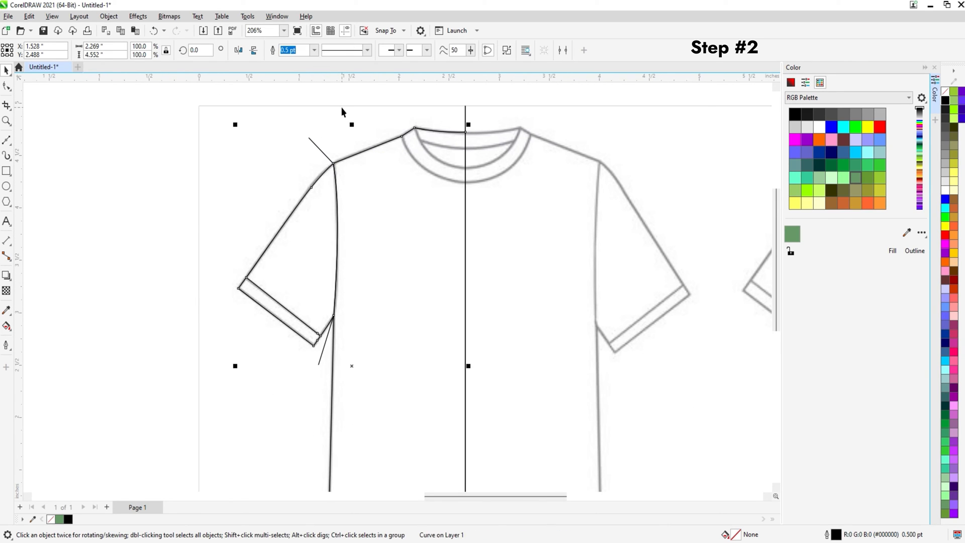
{"action": "left_click", "coordinate": [314, 142]}
{"action": "left_click", "coordinate": [310, 142]}
{"action": "left_click", "coordinate": [312, 142]}
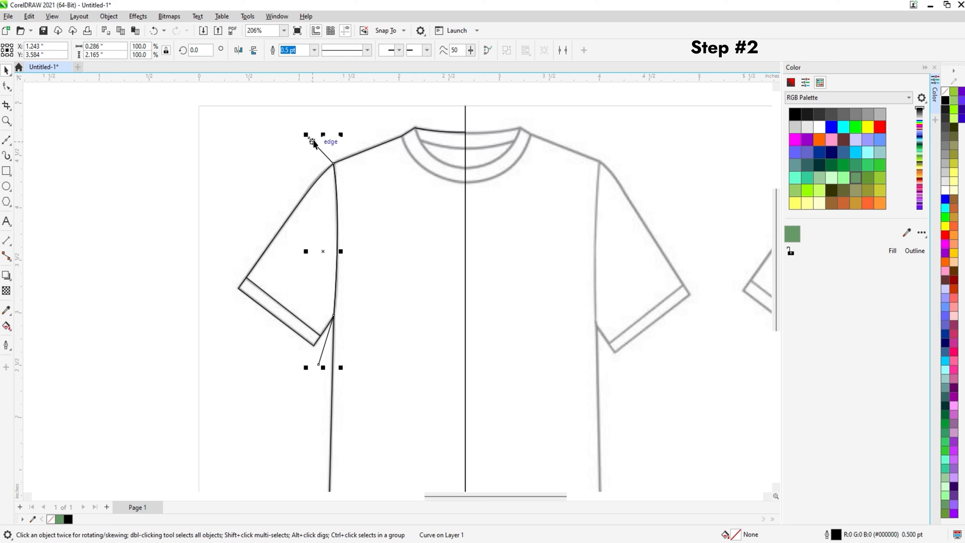
{"action": "key", "text": "Delete"}
Step: Draw a Bézier line through the shoulder's collar node and the outer collar's centre point, extending past the centre line
{"action": "left_click", "coordinate": [7, 142]}
{"action": "left_click_drag", "start_coordinate": [290, 143], "coordinate": [270, 159]}
{"action": "scroll", "coordinate": [367, 185], "scroll_direction": "up", "scroll_amount": 3}
{"action": "left_click", "coordinate": [320, 155]}
{"action": "left_click", "coordinate": [467, 261]}
{"action": "left_click", "coordinate": [516, 259]}
{"action": "key", "text": "space"}
Step: Convert the line's middle segment to a curve and bend it along the collar's outer edge
{"action": "left_click", "coordinate": [8, 86]}
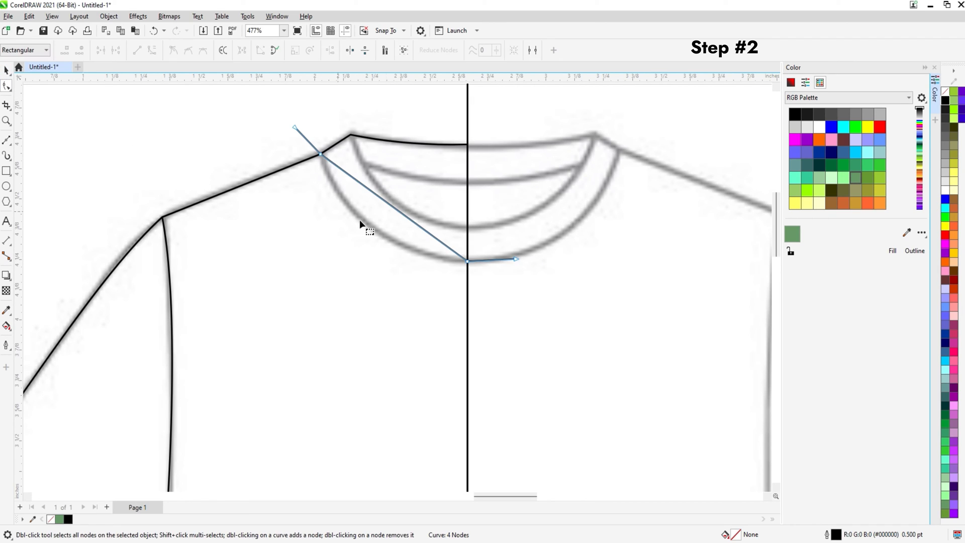
{"action": "left_click", "coordinate": [398, 211]}
{"action": "right_click", "coordinate": [397, 211]}
{"action": "left_click", "coordinate": [437, 282]}
{"action": "left_click_drag", "start_coordinate": [395, 210], "coordinate": [378, 232]}
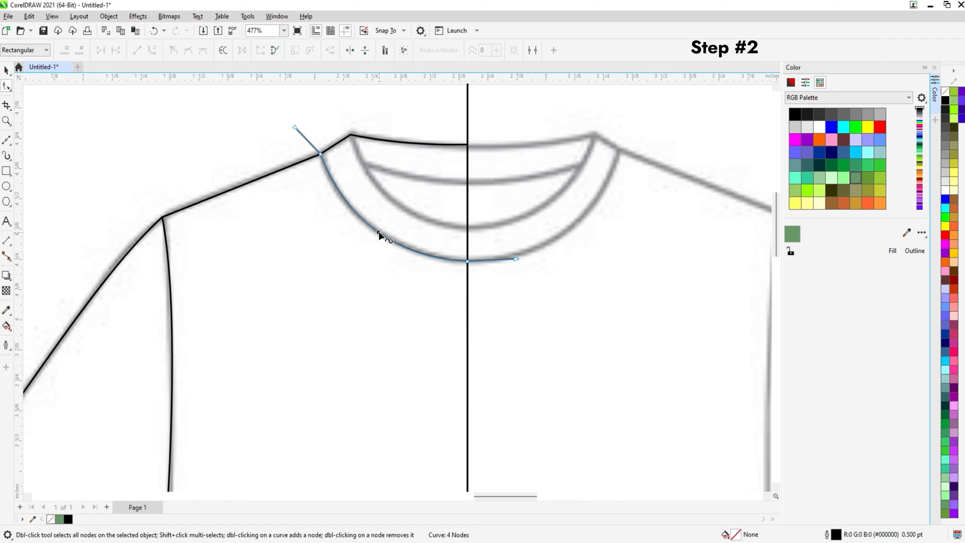
Step: Copy the outer collar line to the left collar corner and reshape the copy along the collar's inner edge
{"action": "key", "text": "space"}
{"action": "left_click_drag", "start_coordinate": [320, 155], "coordinate": [349, 135]}
{"action": "left_click", "coordinate": [7, 88]}
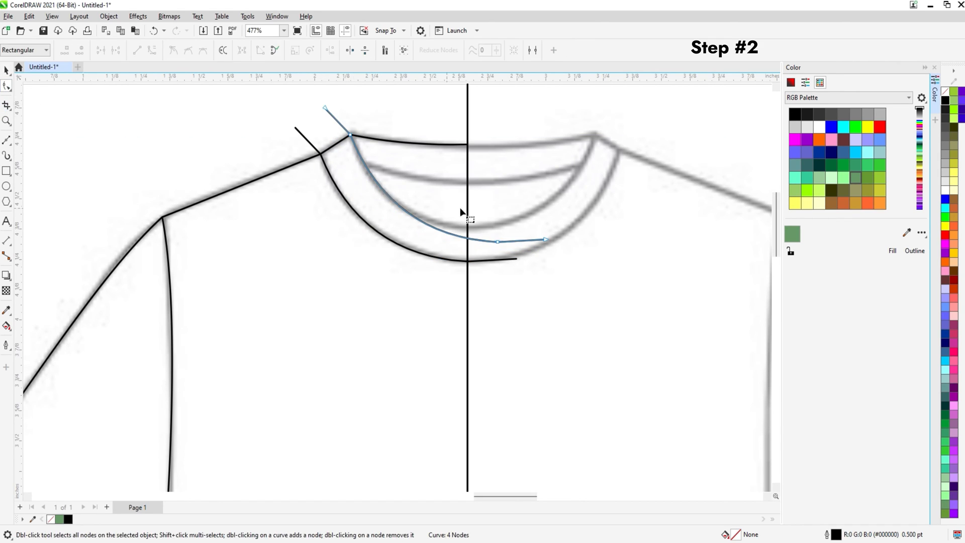
{"action": "left_click_drag", "start_coordinate": [499, 241], "coordinate": [468, 230]}
{"action": "left_click_drag", "start_coordinate": [394, 226], "coordinate": [418, 227]}
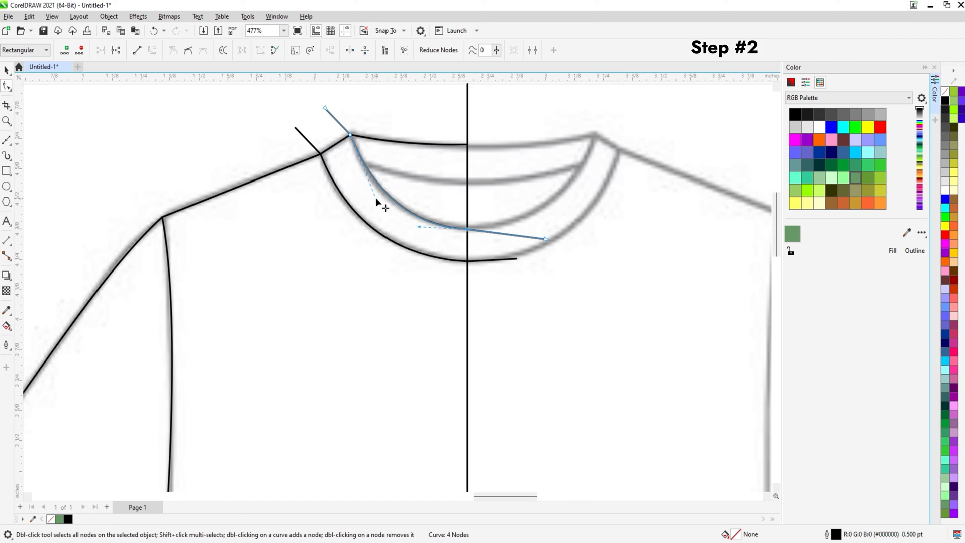
{"action": "left_click_drag", "start_coordinate": [376, 198], "coordinate": [371, 198]}
{"action": "key", "text": "space"}
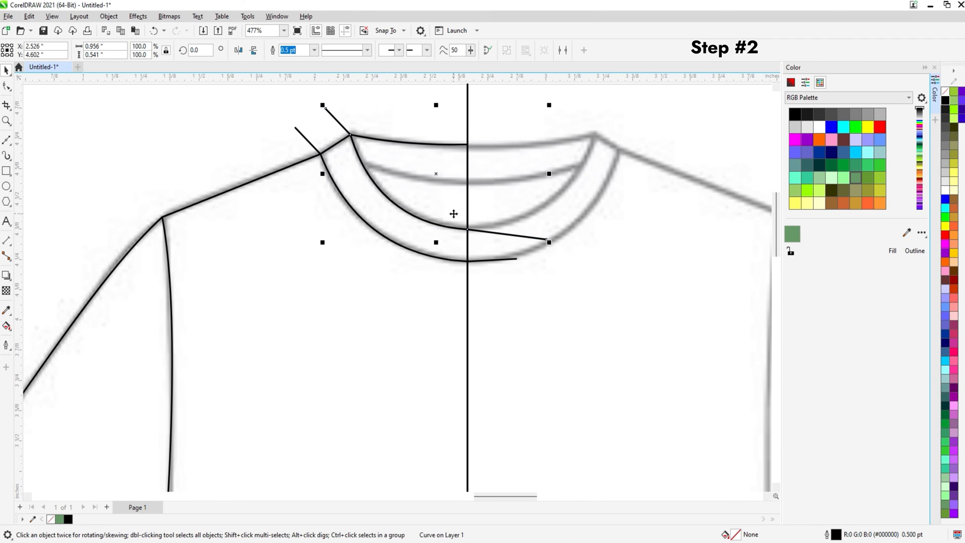
Step: Trim the half outline with the two collar lines and delete both cutting lines
{"action": "left_click_drag", "start_coordinate": [453, 214], "coordinate": [390, 263]}
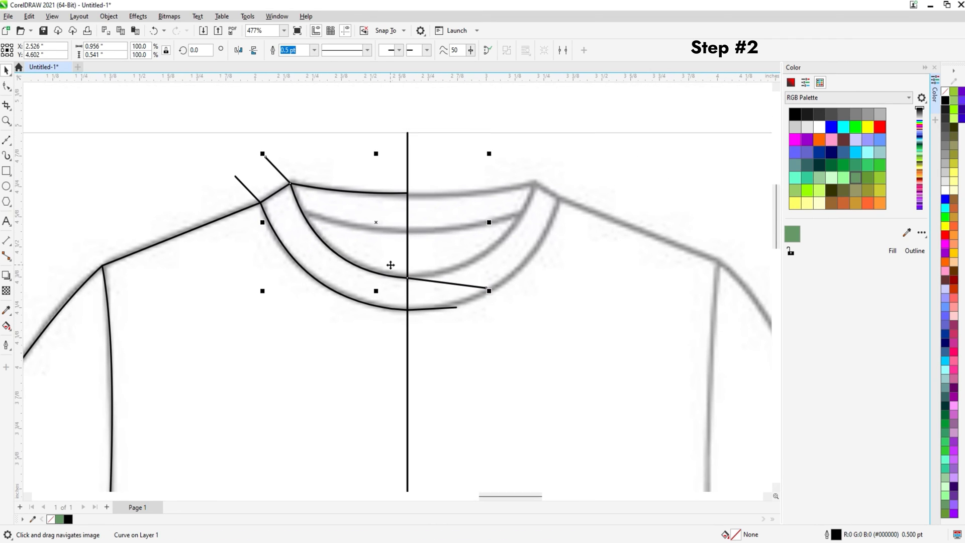
{"action": "left_click", "coordinate": [241, 188], "text": "shift"}
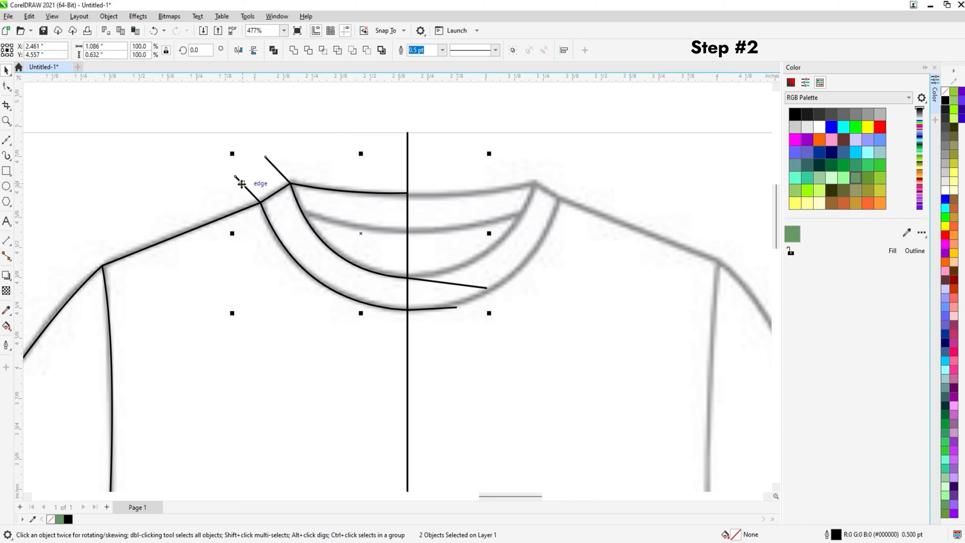
{"action": "left_click", "coordinate": [309, 53]}
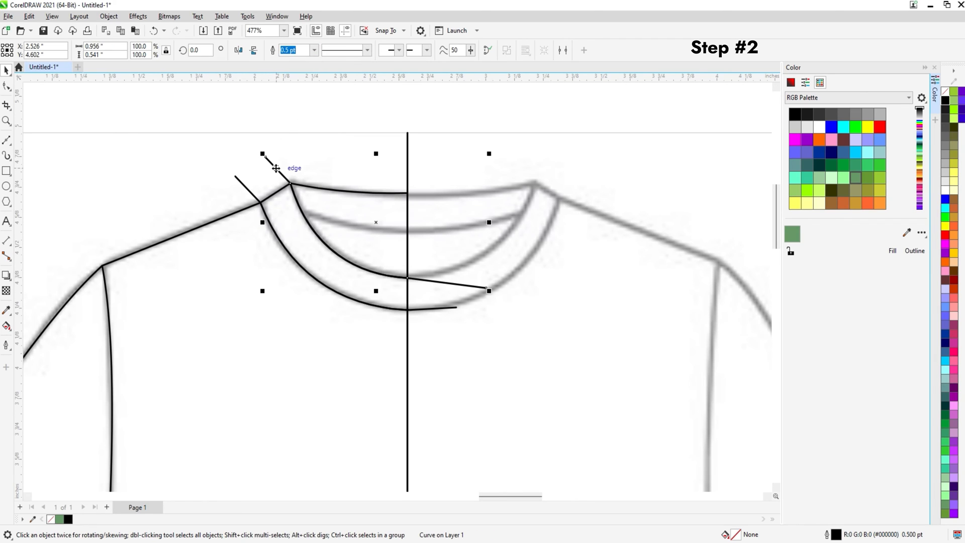
{"action": "key", "text": "Delete"}
{"action": "left_click", "coordinate": [241, 183]}
{"action": "key", "text": "Delete"}
Step: Break the trimmed half outline apart into separate pieces and select the inner neck piece
{"action": "left_click", "coordinate": [6, 154]}
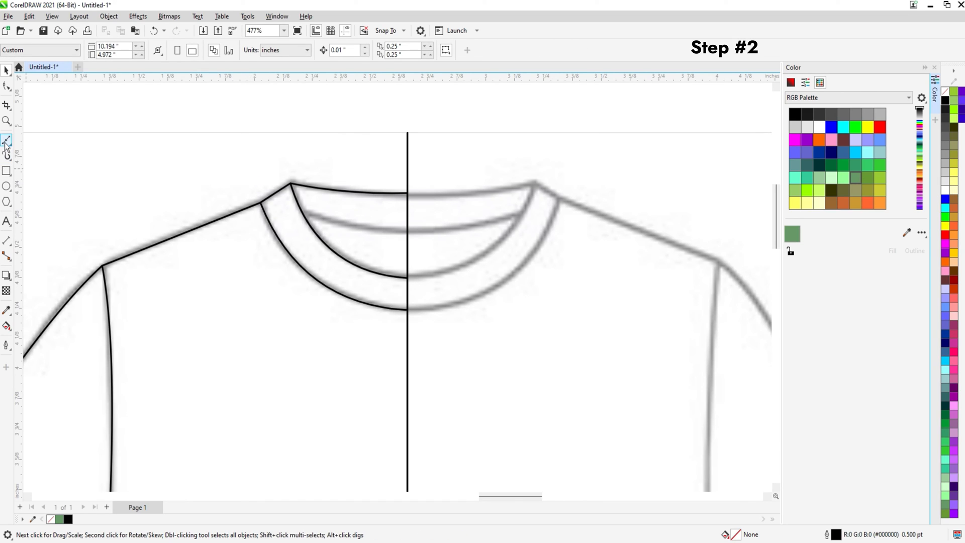
{"action": "key", "text": "space"}
{"action": "left_click", "coordinate": [267, 216]}
{"action": "scroll", "coordinate": [295, 231], "scroll_direction": "down", "scroll_amount": 1}
{"action": "left_click_drag", "start_coordinate": [267, 256], "coordinate": [292, 232]}
{"action": "left_click", "coordinate": [270, 179]}
{"action": "left_click", "coordinate": [313, 189]}
{"action": "left_click", "coordinate": [360, 194]}
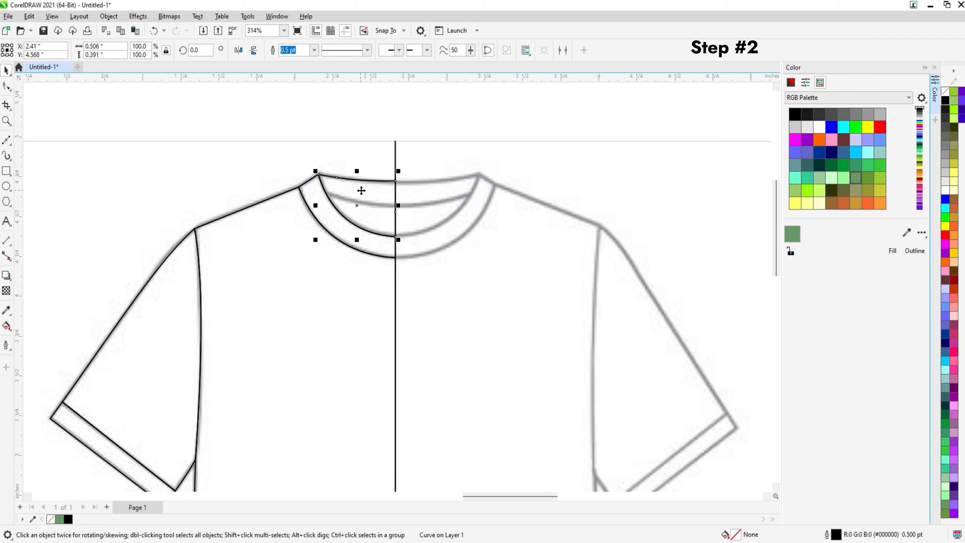
Step: Draw a straight-segment cutting line across the inner neck piece, from just past the centre line to beyond the left collar's inner edge
{"action": "scroll", "coordinate": [362, 193], "scroll_direction": "up", "scroll_amount": 1}
{"action": "left_click", "coordinate": [7, 140]}
{"action": "scroll", "coordinate": [349, 187], "scroll_direction": "up", "scroll_amount": 1}
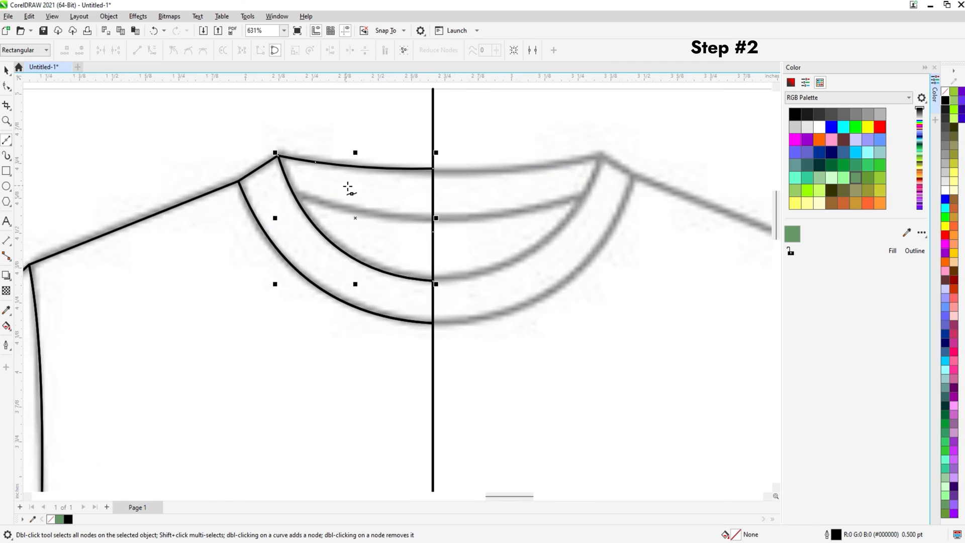
{"action": "left_click", "coordinate": [434, 218]}
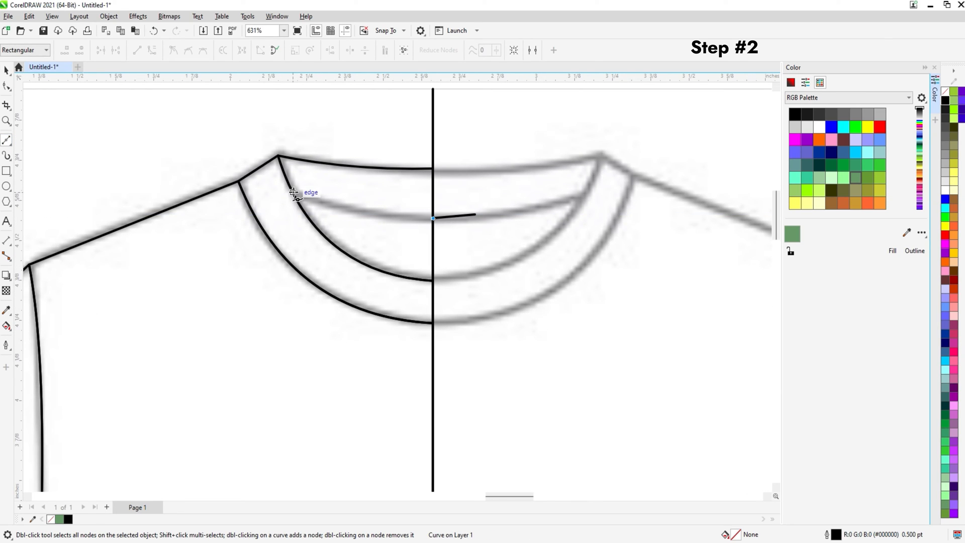
{"action": "left_click", "coordinate": [293, 192]}
{"action": "left_click", "coordinate": [242, 201]}
{"action": "key", "text": "space"}
Step: Convert the cutting line's middle segment to a curve and bend it along the sketched lower neckband edge
{"action": "left_click", "coordinate": [6, 86]}
{"action": "left_click", "coordinate": [377, 206]}
{"action": "right_click", "coordinate": [377, 206]}
{"action": "left_click", "coordinate": [403, 280]}
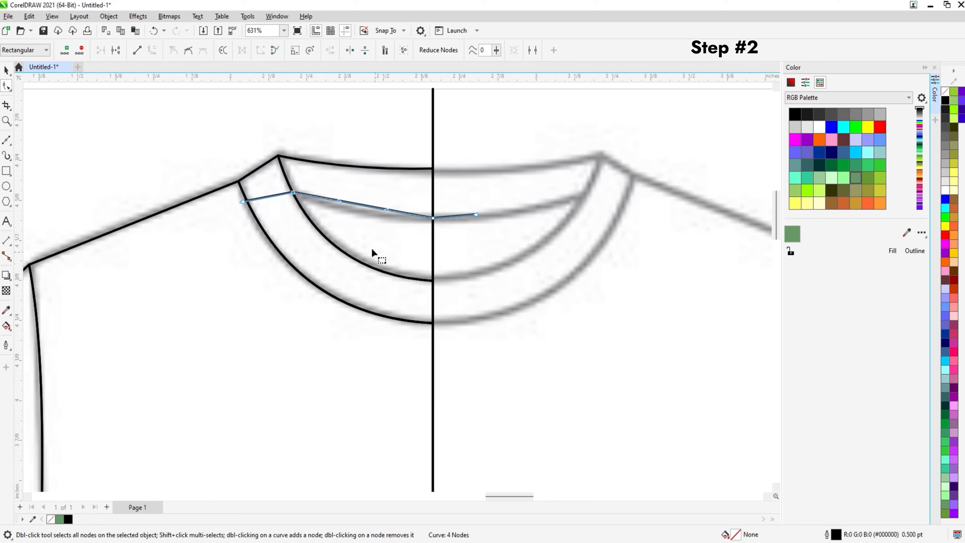
{"action": "left_click_drag", "start_coordinate": [352, 206], "coordinate": [349, 210]}
Step: Trim the inner neck piece with the curved cutting line and delete the line
{"action": "key", "text": "space"}
{"action": "left_click", "coordinate": [412, 199], "text": "shift"}
{"action": "left_click", "coordinate": [466, 220]}
{"action": "left_click", "coordinate": [468, 216]}
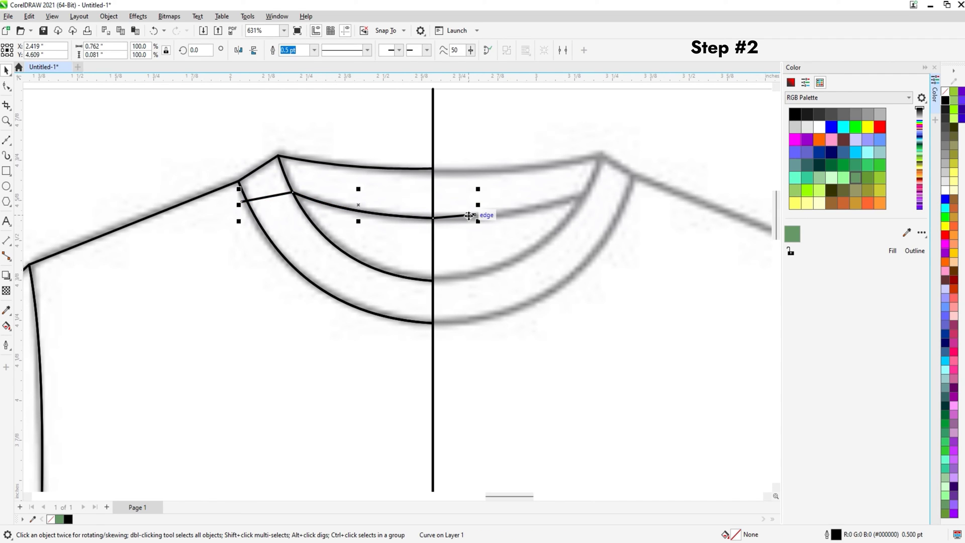
{"action": "key", "text": "Escape"}
Step: Select the left-half pieces of the front shirt and mirror a copy of them onto its right half
{"action": "scroll", "coordinate": [414, 236], "scroll_direction": "down", "scroll_amount": 5}
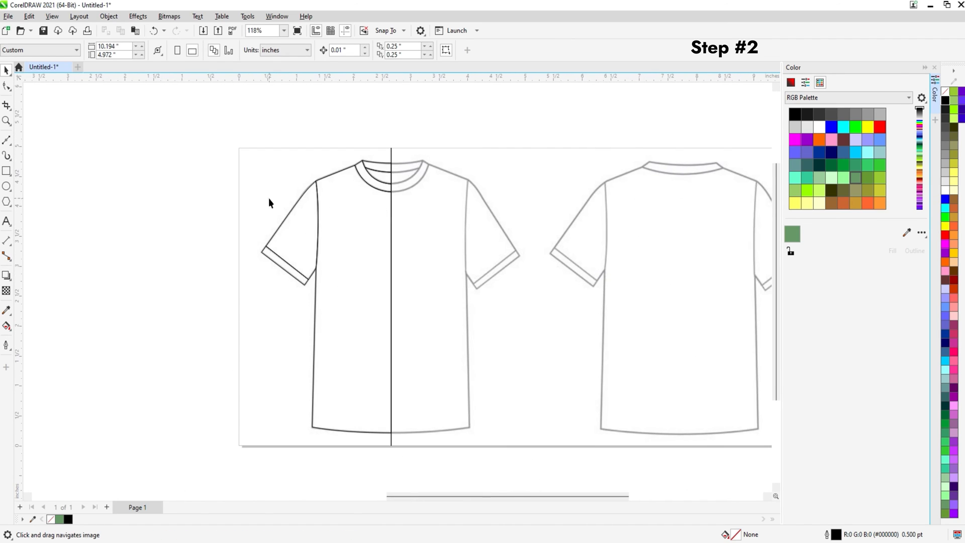
{"action": "left_click_drag", "start_coordinate": [215, 159], "coordinate": [417, 436]}
{"action": "left_click_drag", "start_coordinate": [259, 297], "coordinate": [406, 300]}
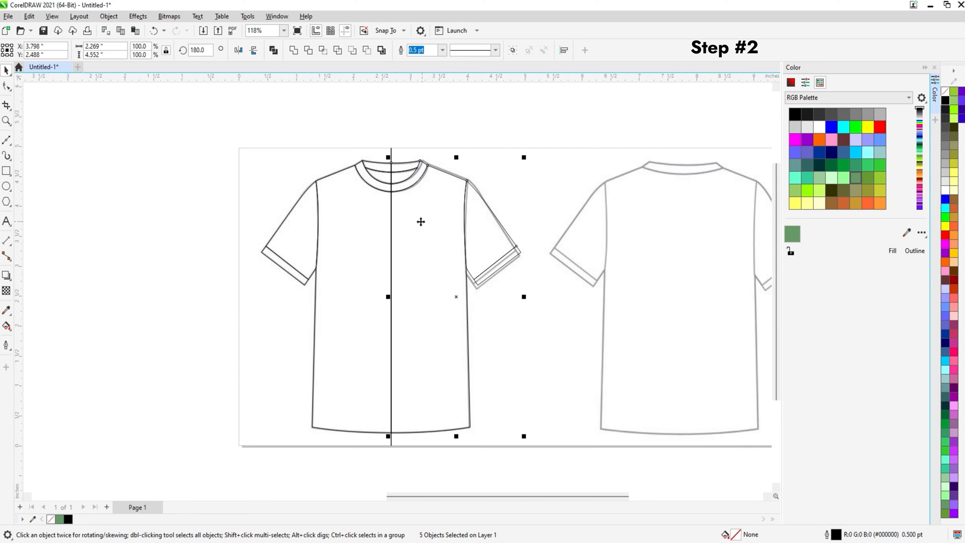
Step: Weld the left and right halves of the front shirt's body into one shape
{"action": "scroll", "coordinate": [421, 221], "scroll_direction": "up", "scroll_amount": 2}
{"action": "left_click", "coordinate": [547, 356]}
{"action": "left_click", "coordinate": [462, 301]}
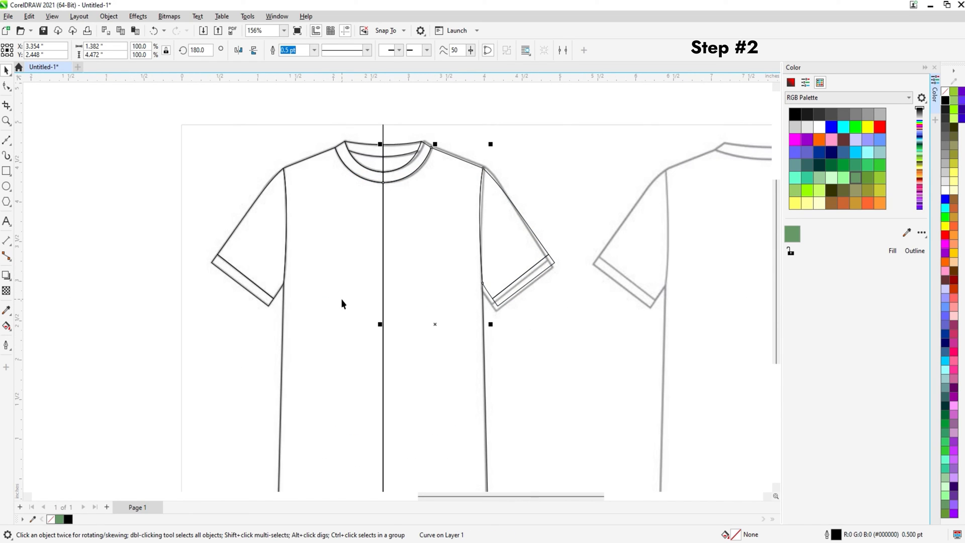
{"action": "left_click", "coordinate": [342, 303], "text": "shift"}
{"action": "left_click", "coordinate": [293, 51]}
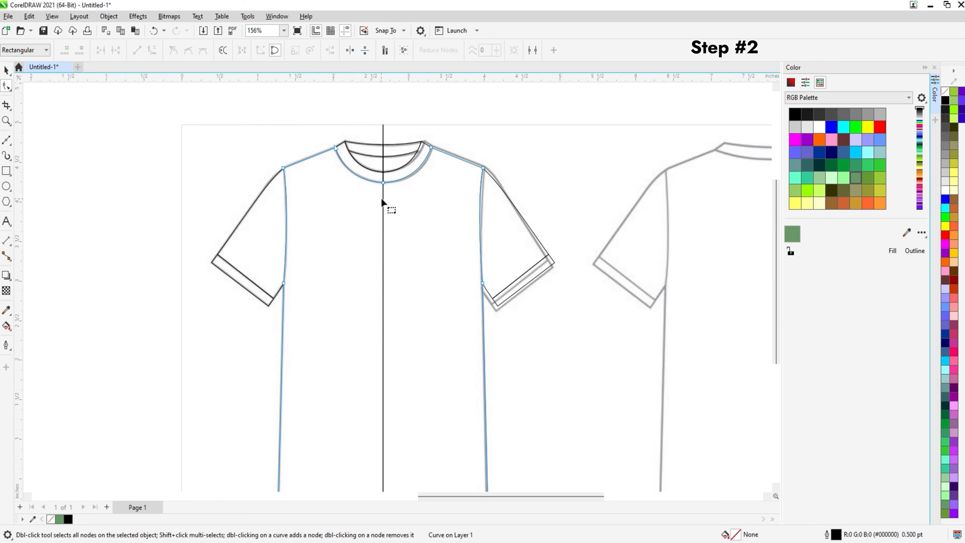
Step: Weld the left and right halves of the front shirt's collar into one shape
{"action": "scroll", "coordinate": [387, 169], "scroll_direction": "up", "scroll_amount": 4}
{"action": "left_click_drag", "start_coordinate": [391, 170], "coordinate": [391, 199]}
{"action": "left_click", "coordinate": [394, 206]}
{"action": "left_click", "coordinate": [357, 207], "text": "shift"}
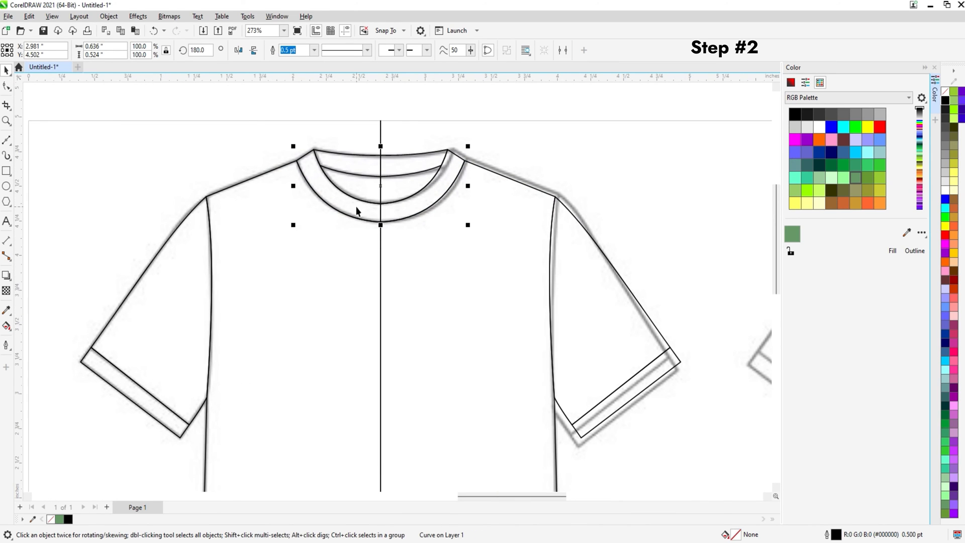
{"action": "left_click", "coordinate": [294, 52]}
Step: Weld the inner neck halves together and break the result apart into separate upper and lower pieces
{"action": "left_click", "coordinate": [396, 189]}
{"action": "left_click", "coordinate": [366, 188], "text": "shift"}
{"action": "left_click", "coordinate": [295, 54]}
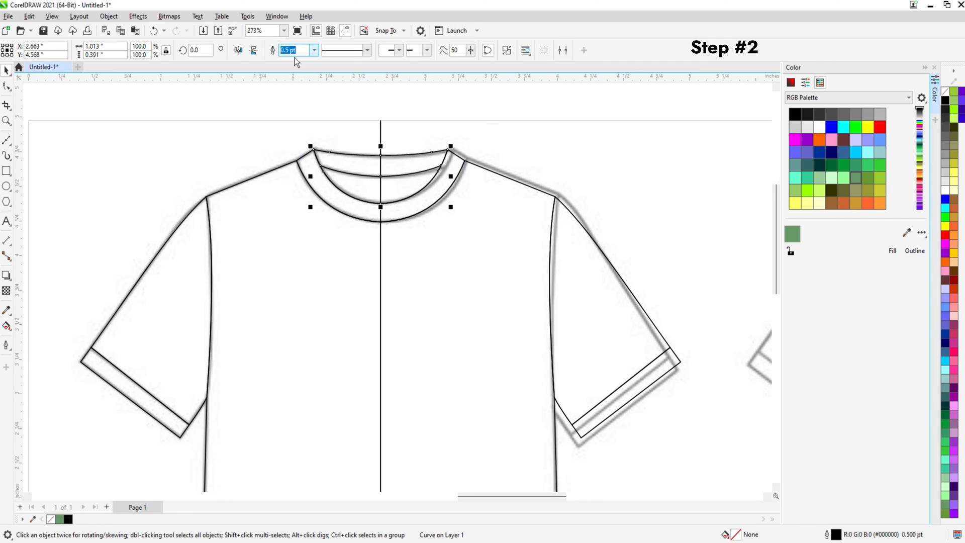
{"action": "key", "text": "ctrl+k"}
{"action": "left_click", "coordinate": [409, 138]}
{"action": "left_click", "coordinate": [400, 158]}
{"action": "key", "text": "Escape"}
{"action": "left_click", "coordinate": [392, 183]}
{"action": "scroll", "coordinate": [392, 183], "scroll_direction": "down", "scroll_amount": 5}
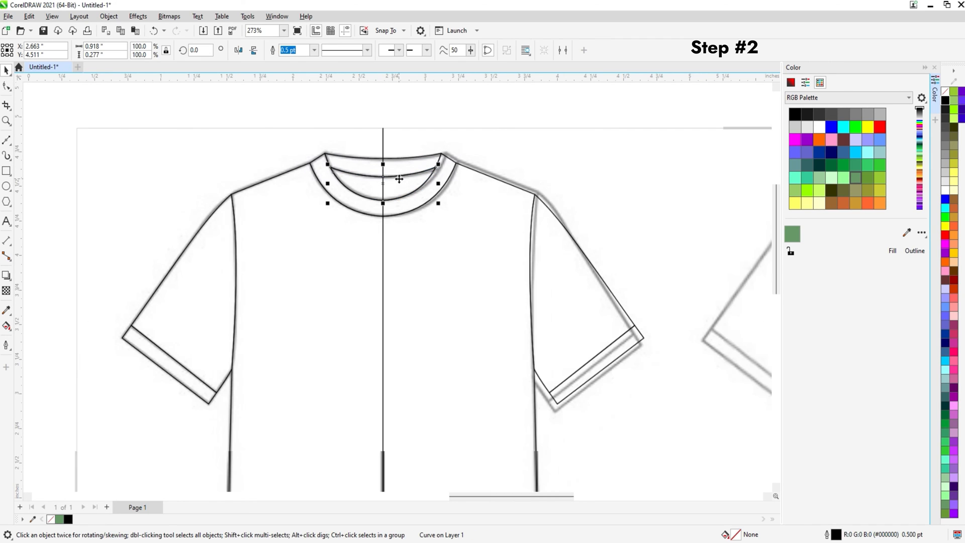
{"action": "left_click", "coordinate": [191, 174]}
{"action": "left_click_drag", "start_coordinate": [294, 187], "coordinate": [195, 187]}
{"action": "left_click", "coordinate": [265, 197]}
{"action": "left_click_drag", "start_coordinate": [285, 202], "coordinate": [236, 202]}
{"action": "left_click", "coordinate": [274, 237], "text": "shift"}
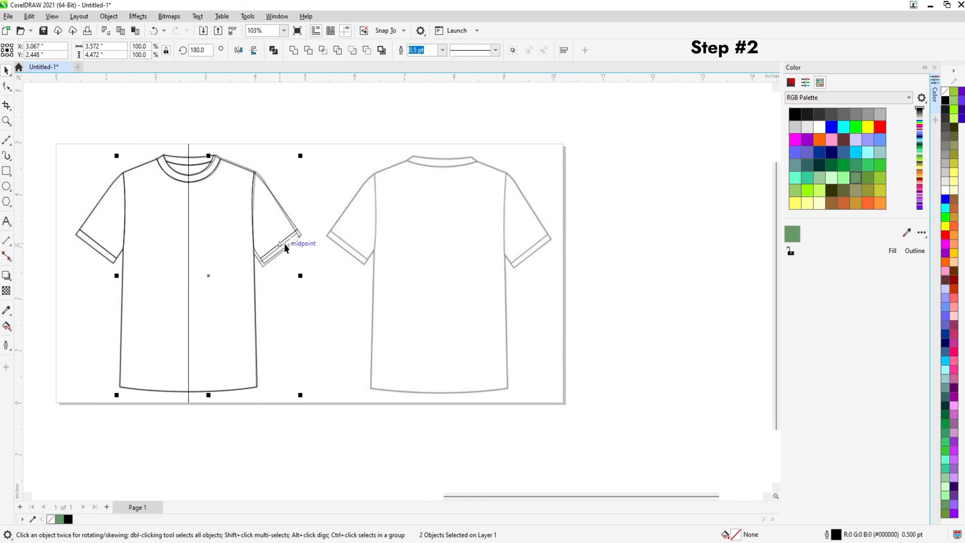
{"action": "left_click", "coordinate": [284, 244], "text": "shift"}
{"action": "left_click_drag", "start_coordinate": [257, 227], "coordinate": [270, 234]}
{"action": "key", "text": "ctrl+z"}
{"action": "left_click", "coordinate": [278, 254]}
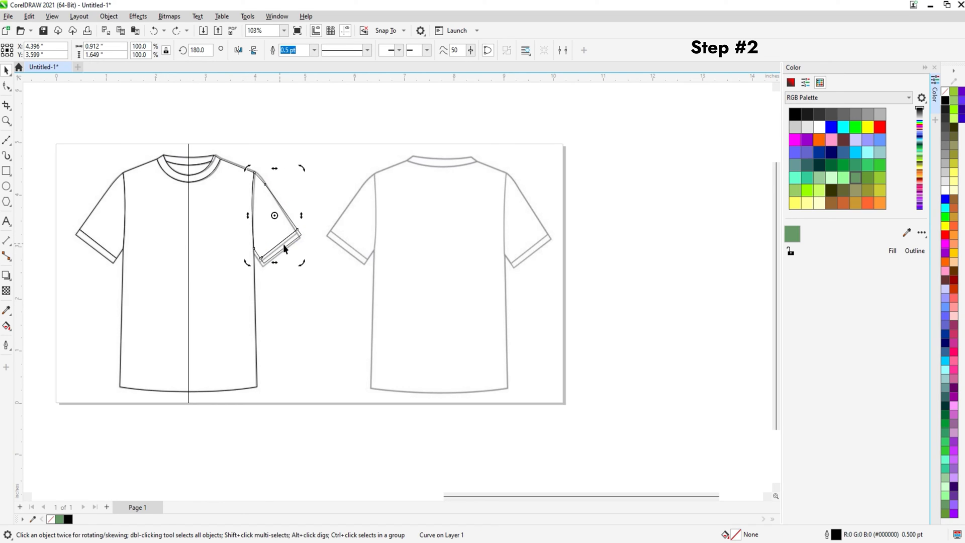
{"action": "left_click", "coordinate": [295, 244]}
{"action": "left_click", "coordinate": [286, 216], "text": "shift"}
{"action": "left_click", "coordinate": [232, 206], "text": "shift"}
{"action": "left_click", "coordinate": [112, 227], "text": "shift"}
{"action": "left_click", "coordinate": [87, 243], "text": "shift"}
{"action": "left_click_drag", "start_coordinate": [155, 231], "coordinate": [408, 230]}
{"action": "key", "text": "Escape"}
{"action": "key", "text": "Escape"}
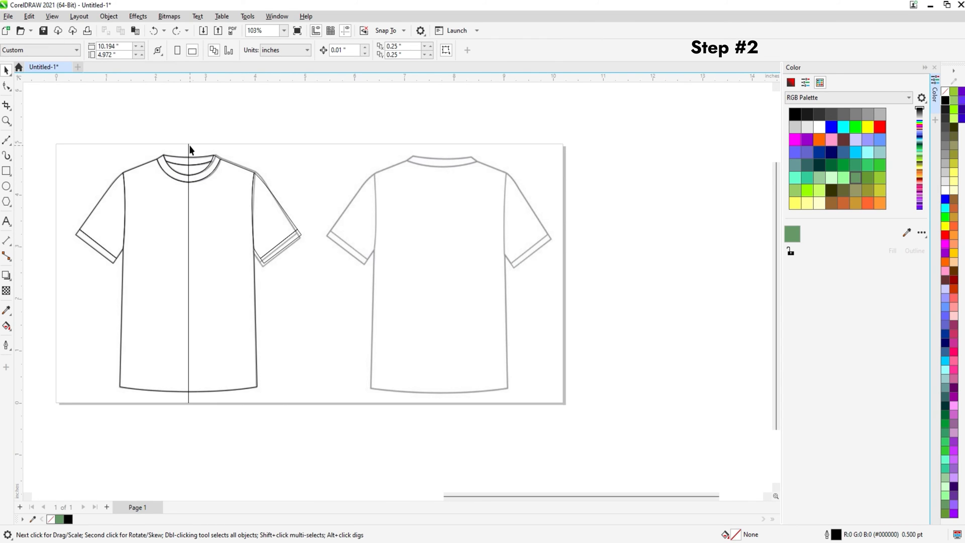
Step: Copy the front shirt's vertical centre line to the middle of the back shirt sketch
{"action": "left_click", "coordinate": [189, 146]}
{"action": "left_click_drag", "start_coordinate": [189, 150], "coordinate": [442, 185]}
{"action": "left_click", "coordinate": [570, 159]}
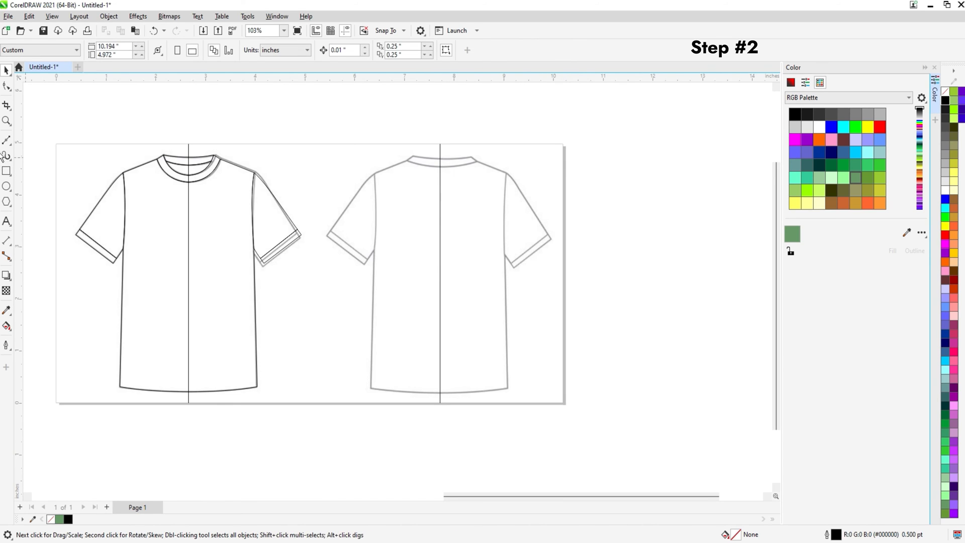
Step: Trace the back shirt's left collar and shoulder with straight segments, starting slightly right of the centre line
{"action": "left_click", "coordinate": [7, 141]}
{"action": "scroll", "coordinate": [448, 162], "scroll_direction": "up", "scroll_amount": 2}
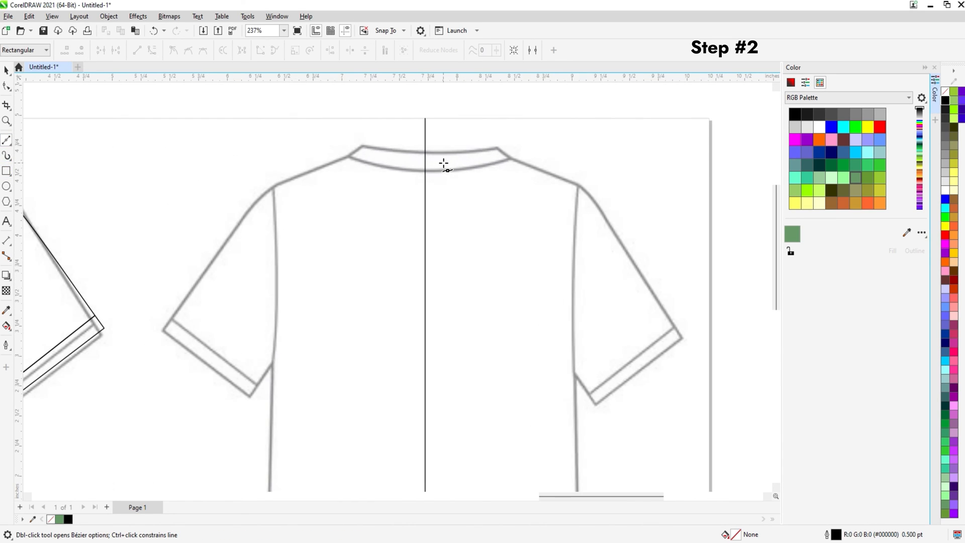
{"action": "scroll", "coordinate": [426, 157], "scroll_direction": "up", "scroll_amount": 1}
{"action": "left_click", "coordinate": [444, 133]}
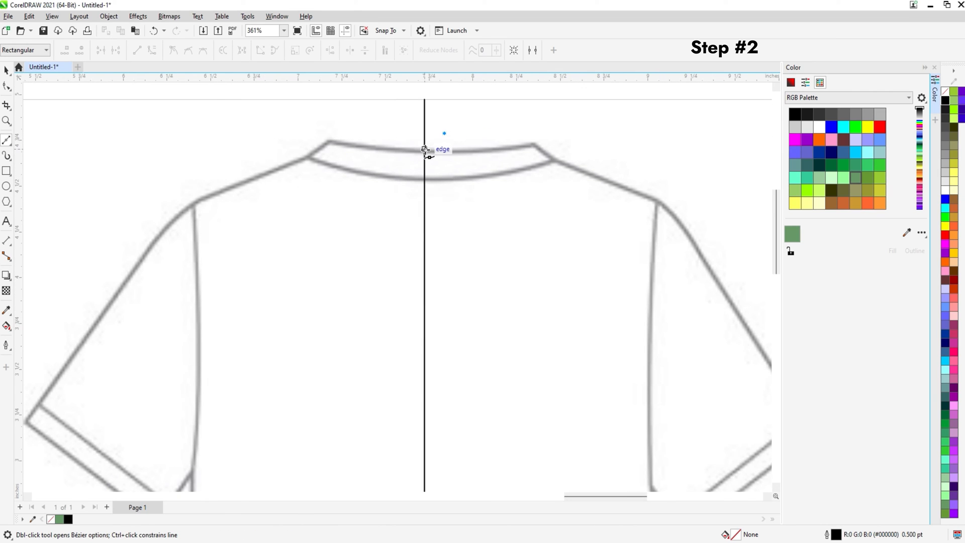
{"action": "left_click", "coordinate": [425, 150]}
{"action": "left_click", "coordinate": [328, 141]}
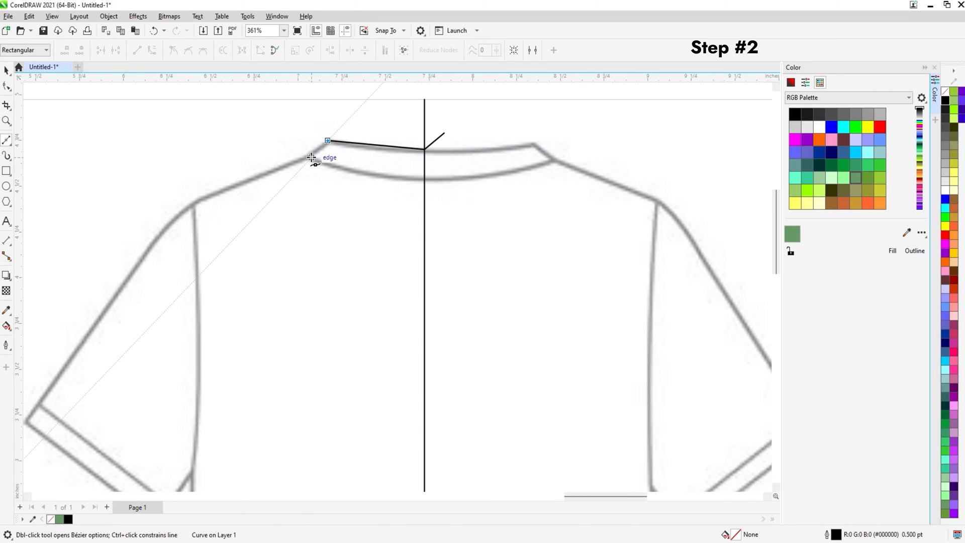
{"action": "left_click", "coordinate": [309, 159]}
{"action": "left_click_drag", "start_coordinate": [272, 181], "coordinate": [387, 135]}
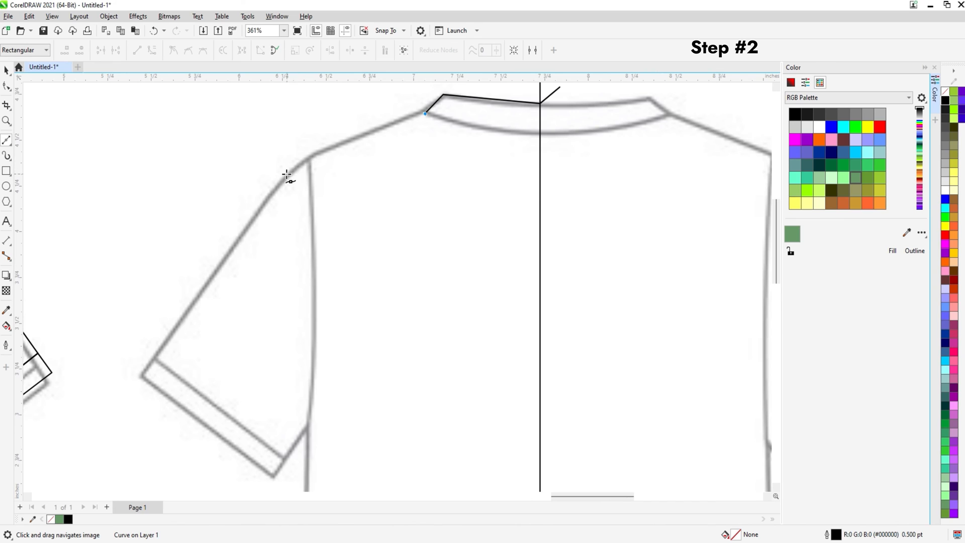
{"action": "left_click", "coordinate": [309, 157]}
Step: Continue the back outline around the left sleeve and cuff to the underarm point
{"action": "scroll", "coordinate": [312, 158], "scroll_direction": "down", "scroll_amount": 1}
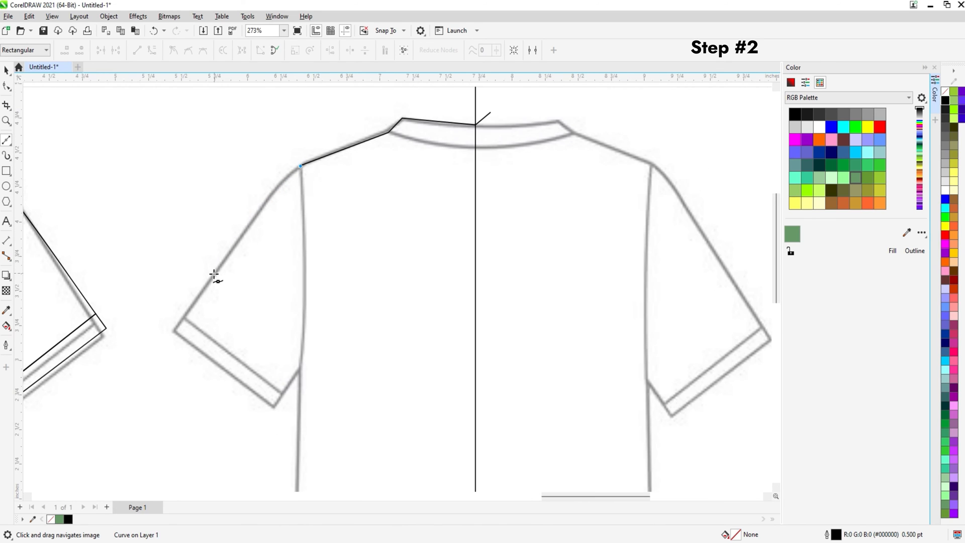
{"action": "left_click", "coordinate": [172, 332]}
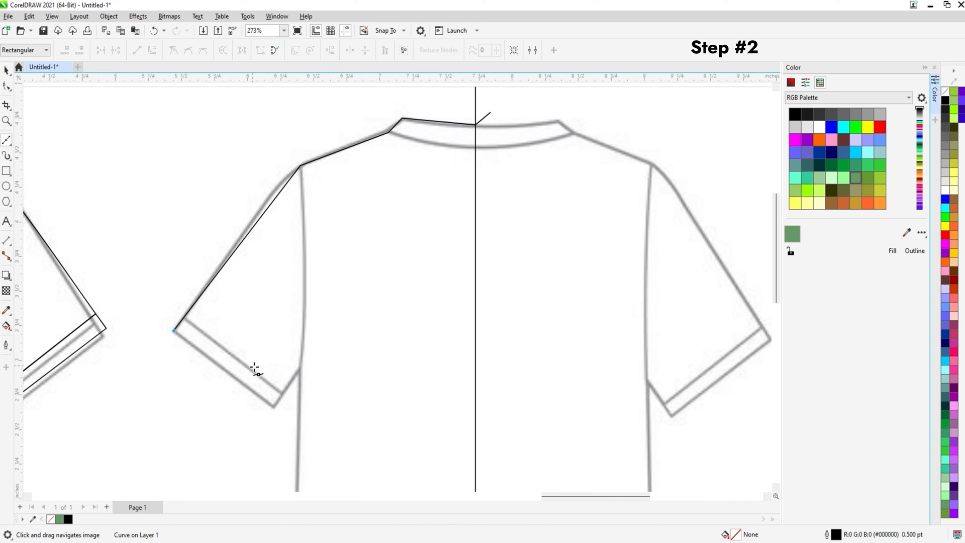
{"action": "scroll", "coordinate": [274, 414], "scroll_direction": "up", "scroll_amount": 3}
{"action": "left_click", "coordinate": [281, 416]}
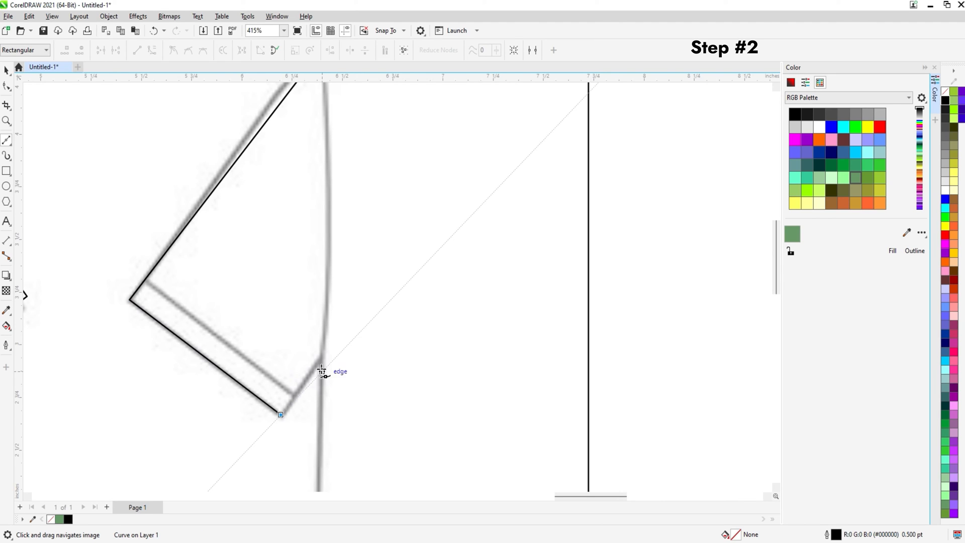
{"action": "left_click", "coordinate": [322, 360]}
Step: Continue the outline down the side and along the hem to the centre line, then close it at its starting point
{"action": "scroll", "coordinate": [322, 362], "scroll_direction": "down", "scroll_amount": 3}
{"action": "scroll", "coordinate": [311, 405], "scroll_direction": "down", "scroll_amount": 5}
{"action": "scroll", "coordinate": [282, 390], "scroll_direction": "up", "scroll_amount": 3}
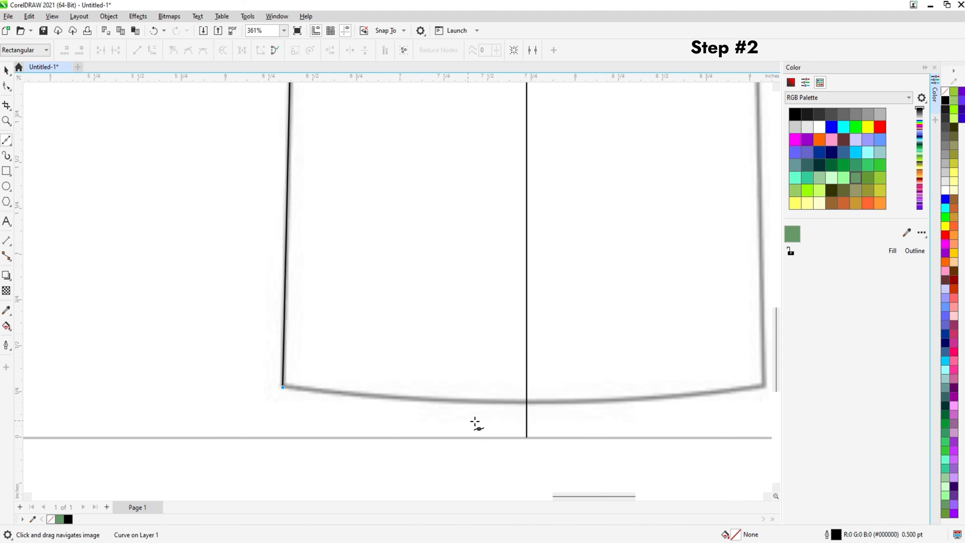
{"action": "left_click", "coordinate": [526, 401]}
{"action": "scroll", "coordinate": [390, 388], "scroll_direction": "down", "scroll_amount": 3}
{"action": "left_click_drag", "start_coordinate": [441, 244], "coordinate": [442, 341]}
{"action": "left_click_drag", "start_coordinate": [458, 166], "coordinate": [442, 252]}
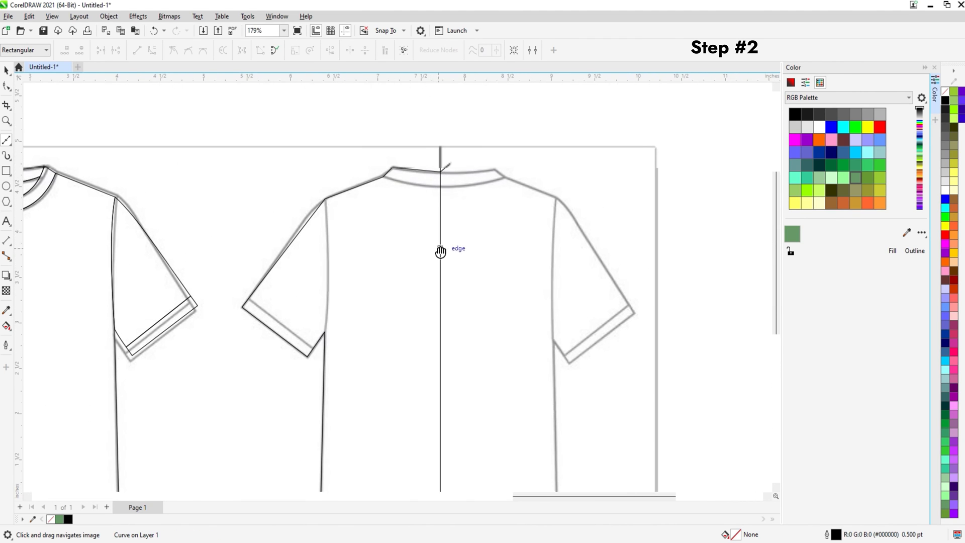
{"action": "left_click", "coordinate": [451, 164]}
Step: Delete the outline's extra node right of the centre line and curve the collar's top segment to match the sketch, adjusting its corner nodes
{"action": "left_click", "coordinate": [5, 85]}
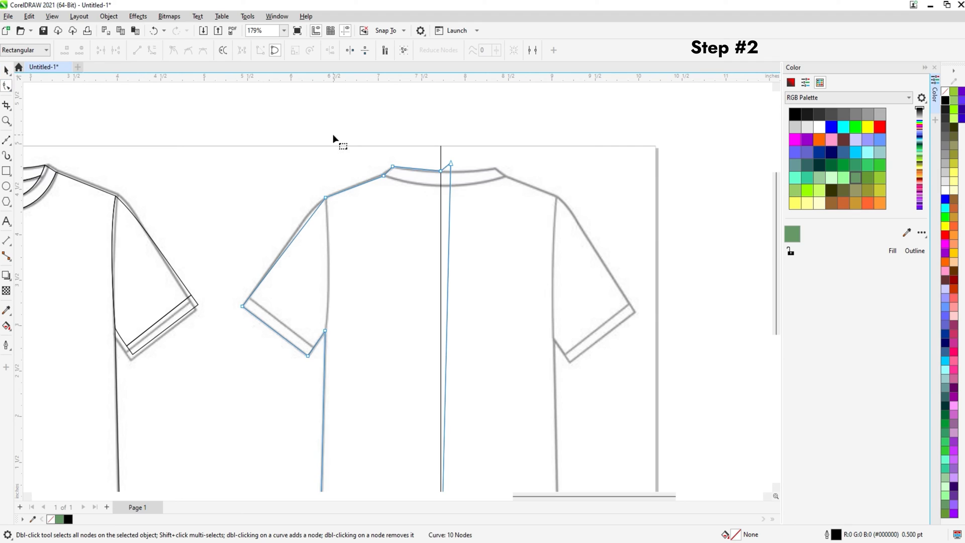
{"action": "double_click", "coordinate": [451, 162]}
{"action": "scroll", "coordinate": [415, 170], "scroll_direction": "up", "scroll_amount": 6}
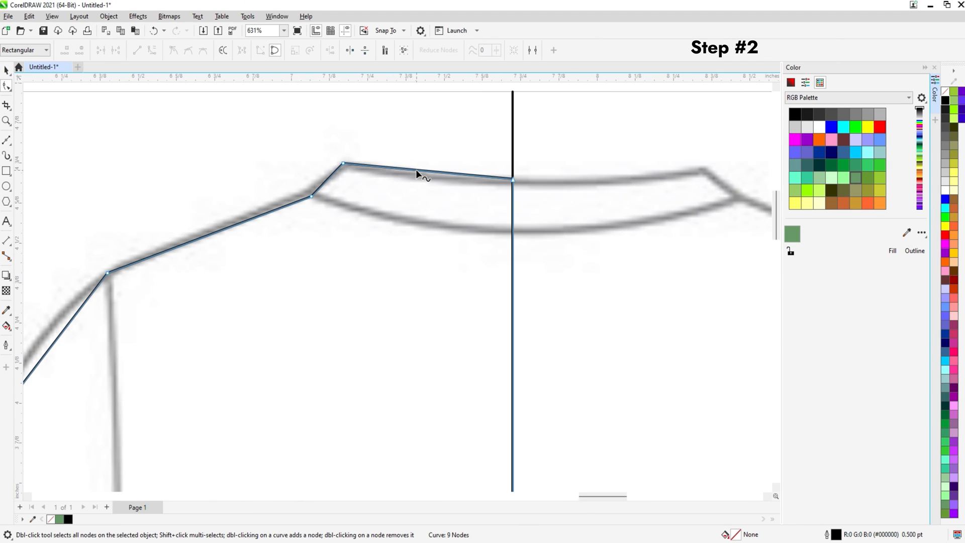
{"action": "right_click", "coordinate": [415, 169]}
{"action": "left_click", "coordinate": [460, 251]}
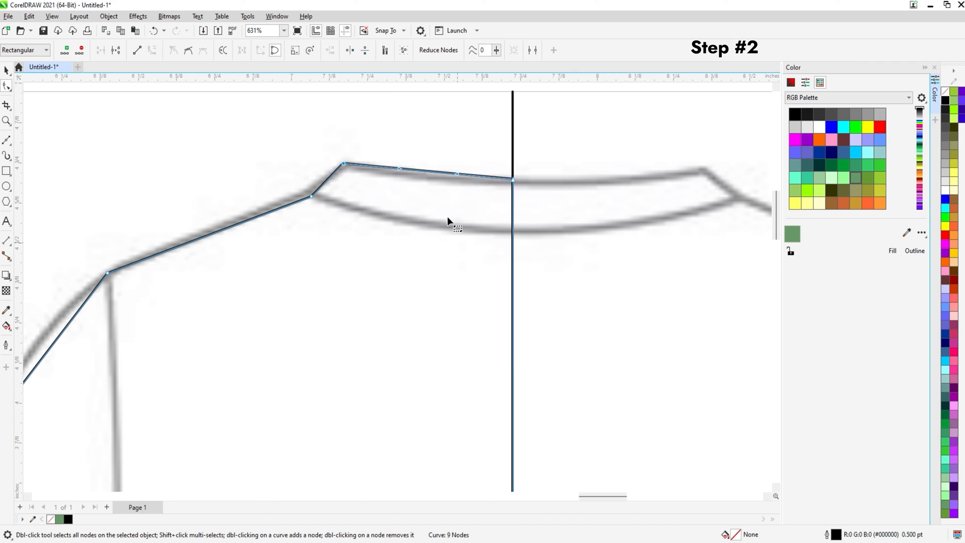
{"action": "left_click_drag", "start_coordinate": [424, 169], "coordinate": [426, 178]}
{"action": "left_click_drag", "start_coordinate": [343, 163], "coordinate": [346, 164]}
{"action": "left_click_drag", "start_coordinate": [310, 195], "coordinate": [308, 193]}
Step: Add a node on the upper sleeve edge, convert the segment up to the shoulder to a curve and bend it along the sketch
{"action": "scroll", "coordinate": [321, 257], "scroll_direction": "down", "scroll_amount": 1}
{"action": "left_click_drag", "start_coordinate": [321, 257], "coordinate": [437, 208]}
{"action": "left_click_drag", "start_coordinate": [258, 258], "coordinate": [280, 251]}
{"action": "right_click", "coordinate": [322, 203]}
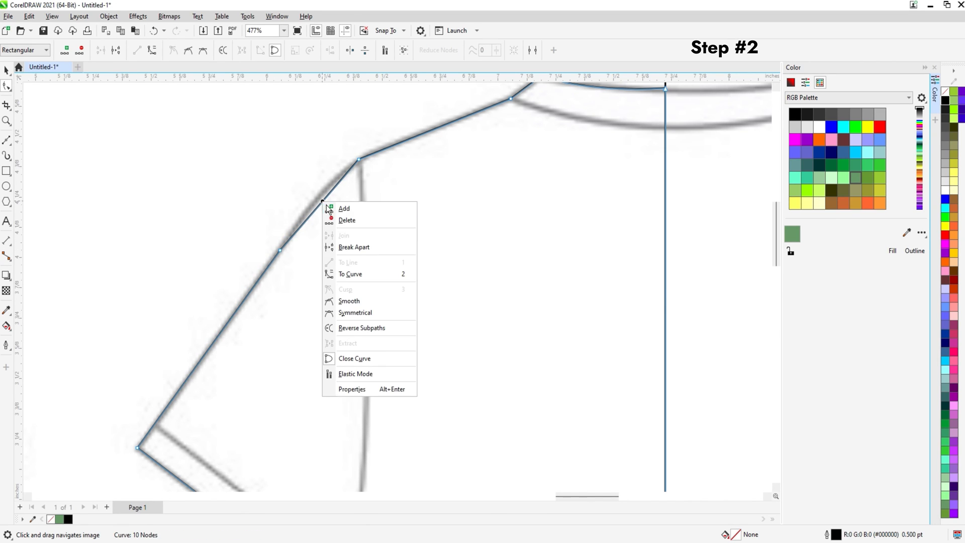
{"action": "left_click", "coordinate": [347, 270]}
{"action": "left_click_drag", "start_coordinate": [306, 221], "coordinate": [333, 179]}
Step: Round the shoulder corner by adding a node on each side, converting its segment to a curve and deleting the corner node
{"action": "left_click", "coordinate": [349, 168]}
{"action": "double_click", "coordinate": [348, 170]}
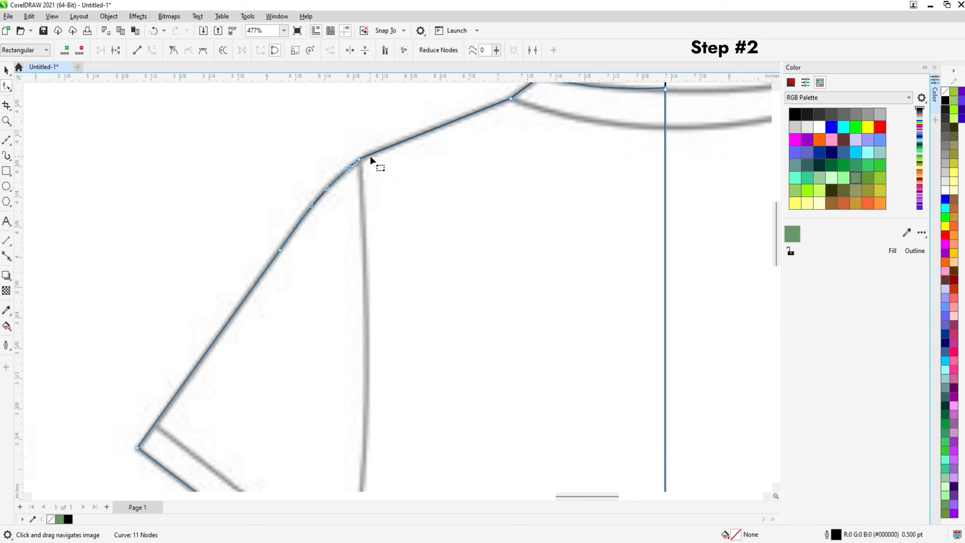
{"action": "double_click", "coordinate": [375, 153]}
{"action": "right_click", "coordinate": [358, 159]}
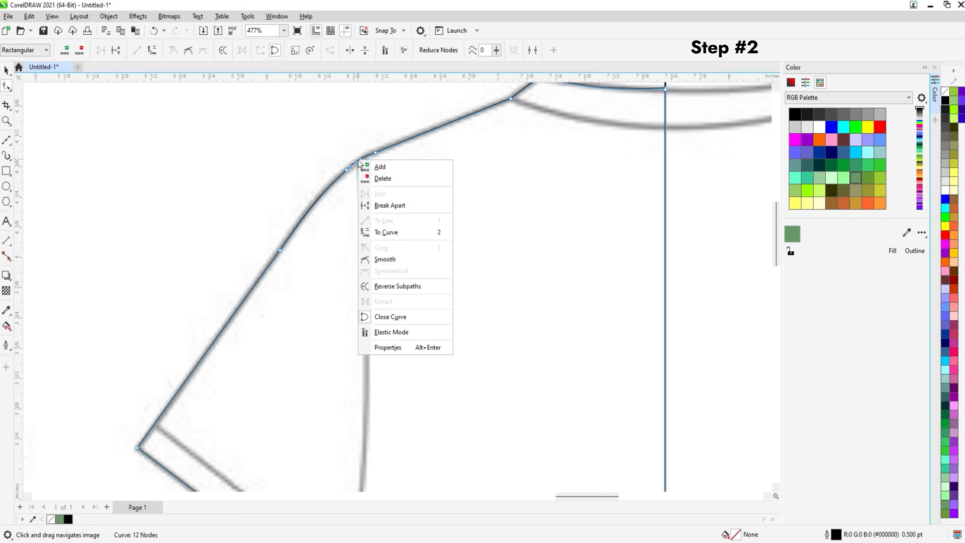
{"action": "left_click", "coordinate": [387, 231]}
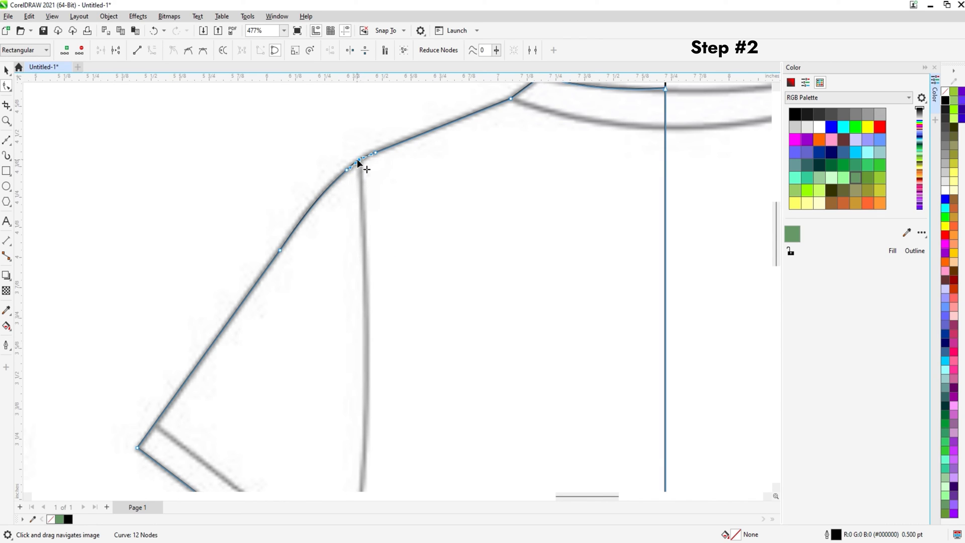
{"action": "double_click", "coordinate": [357, 159]}
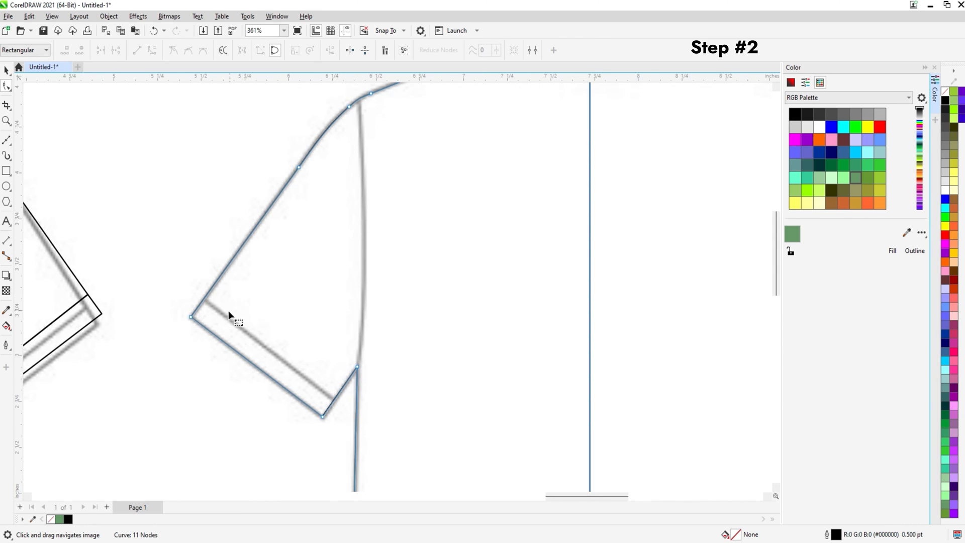
Step: Convert the back outline's hem segment to a curve and bend it down to match the sketch
{"action": "scroll", "coordinate": [322, 337], "scroll_direction": "down", "scroll_amount": 5}
{"action": "scroll", "coordinate": [355, 409], "scroll_direction": "up", "scroll_amount": 5}
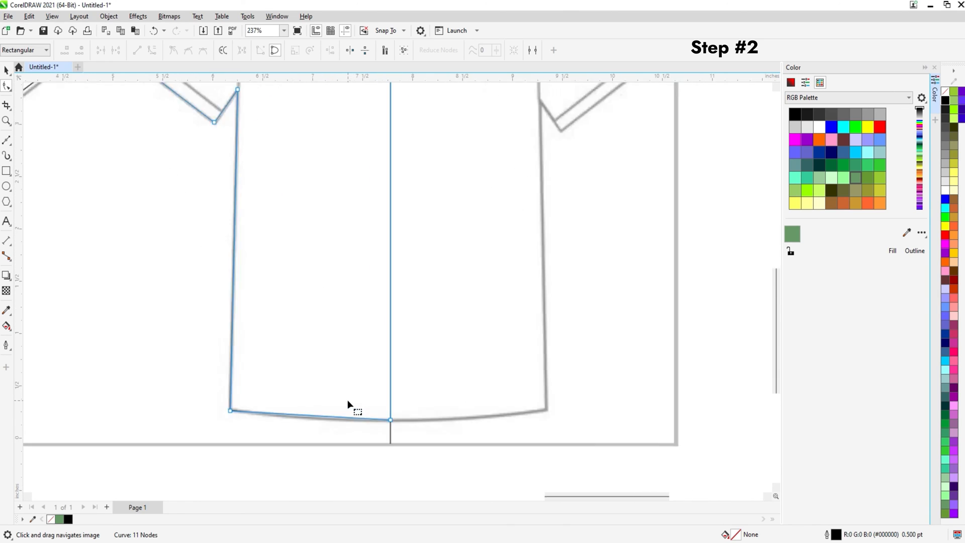
{"action": "right_click", "coordinate": [378, 351]}
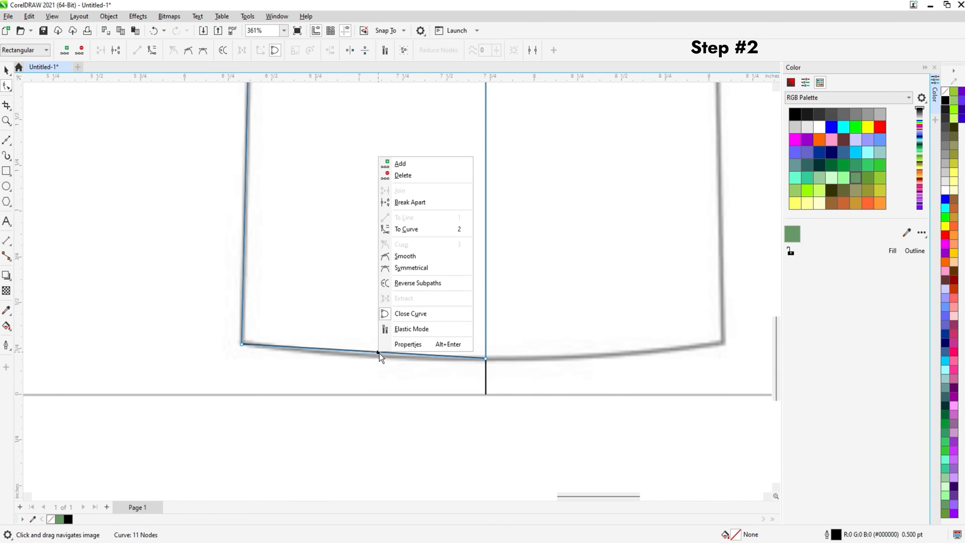
{"action": "left_click", "coordinate": [387, 227]}
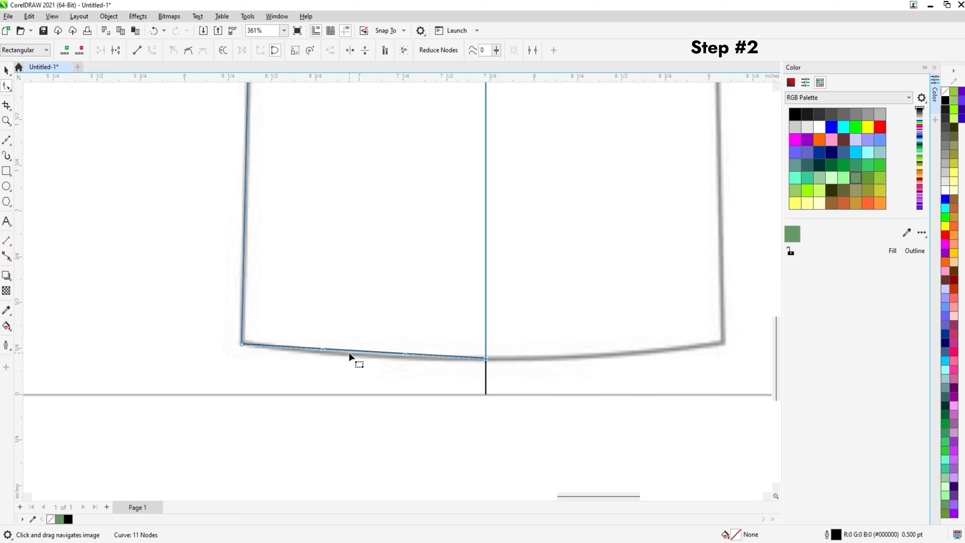
{"action": "left_click_drag", "start_coordinate": [351, 355], "coordinate": [353, 355]}
{"action": "scroll", "coordinate": [373, 346], "scroll_direction": "down", "scroll_amount": 8}
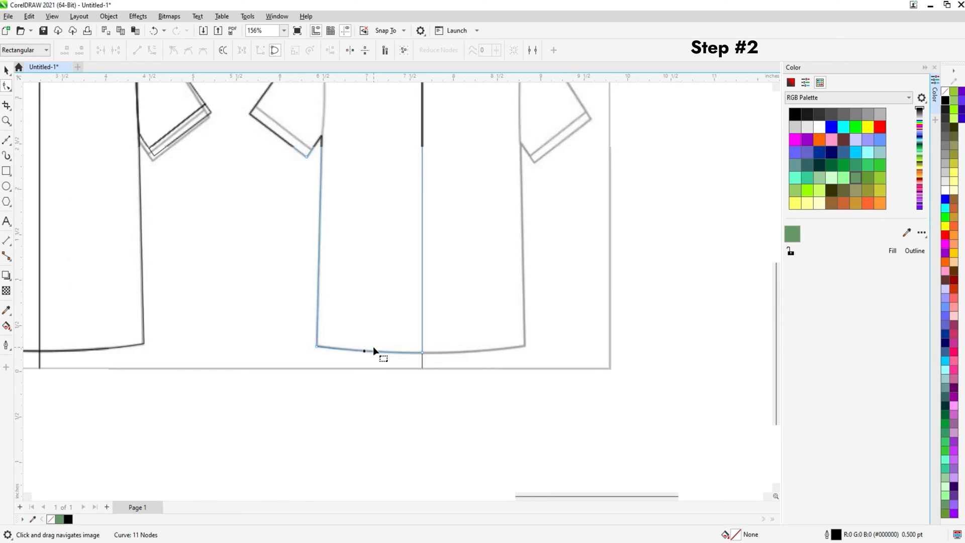
{"action": "key", "text": "space"}
Step: Draw a Bézier cutting line along the back sleeve's cuff seam, extending beyond both sleeve edges
{"action": "scroll", "coordinate": [288, 247], "scroll_direction": "up", "scroll_amount": 5}
{"action": "left_click_drag", "start_coordinate": [252, 243], "coordinate": [300, 269]}
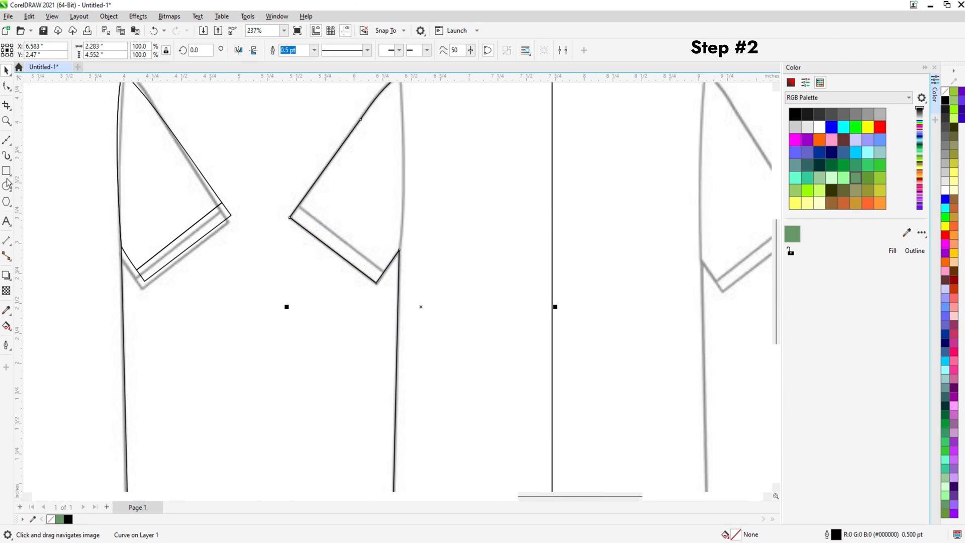
{"action": "left_click", "coordinate": [7, 141]}
{"action": "left_click", "coordinate": [247, 167]}
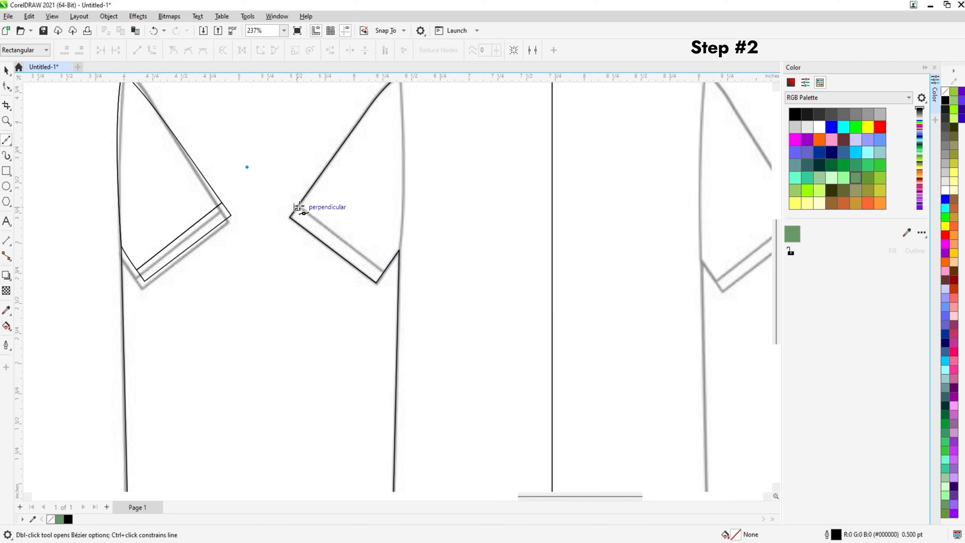
{"action": "scroll", "coordinate": [298, 206], "scroll_direction": "up", "scroll_amount": 2}
{"action": "left_click", "coordinate": [299, 205]}
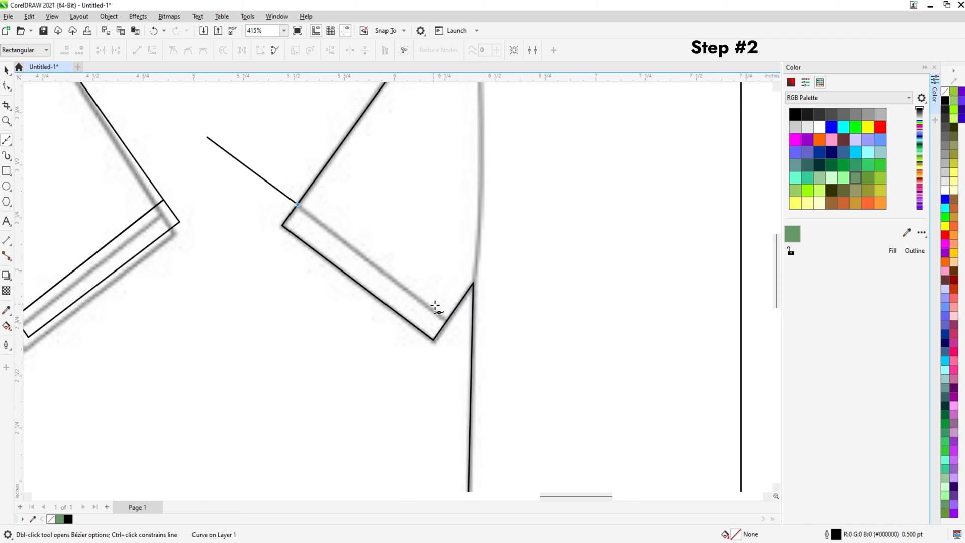
{"action": "left_click", "coordinate": [447, 322]}
{"action": "left_click", "coordinate": [452, 366]}
{"action": "key", "text": "space"}
Step: Adjust the cuff cutting line's node at the underside of the sleeve so it sits on the sleeve edge
{"action": "left_click", "coordinate": [6, 86]}
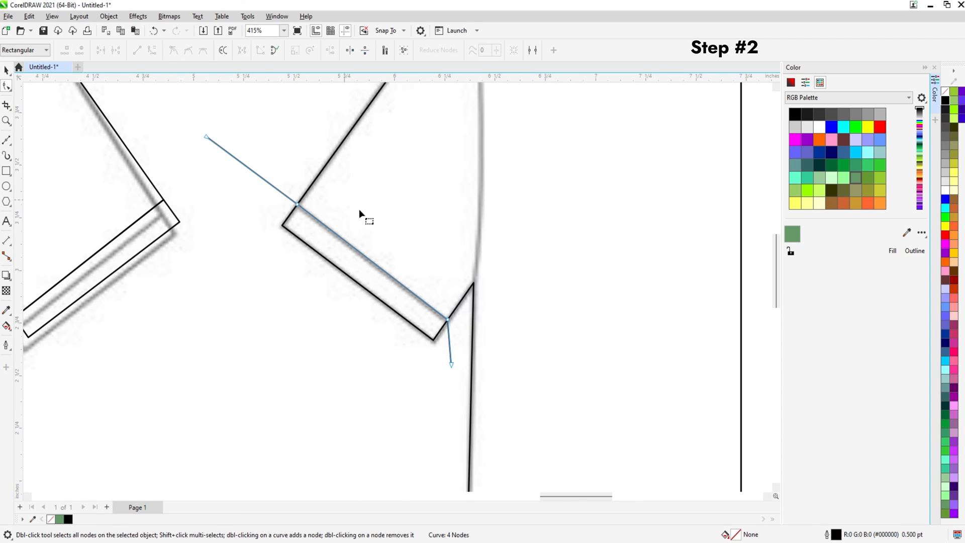
{"action": "scroll", "coordinate": [417, 299], "scroll_direction": "up", "scroll_amount": 2}
{"action": "left_click_drag", "start_coordinate": [463, 331], "coordinate": [463, 334]}
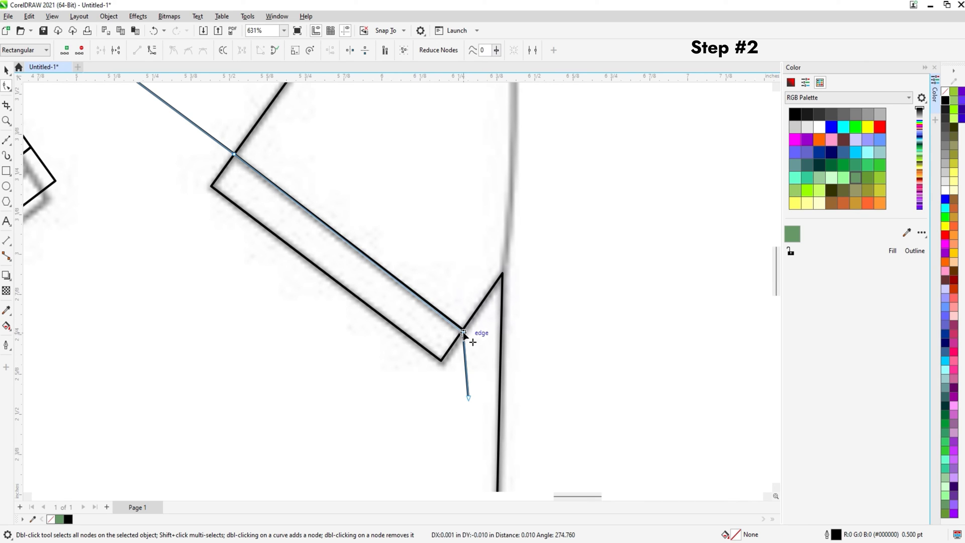
{"action": "scroll", "coordinate": [463, 334], "scroll_direction": "down", "scroll_amount": 5}
Step: Trim the back outline with the cuff cutting line and delete the cutting line
{"action": "key", "text": "space"}
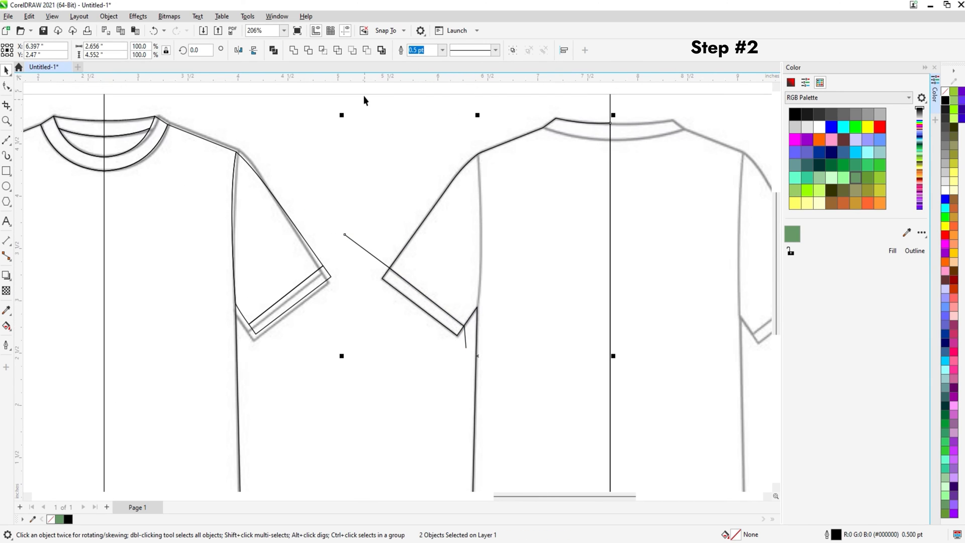
{"action": "left_click", "coordinate": [308, 49]}
{"action": "left_click", "coordinate": [360, 246]}
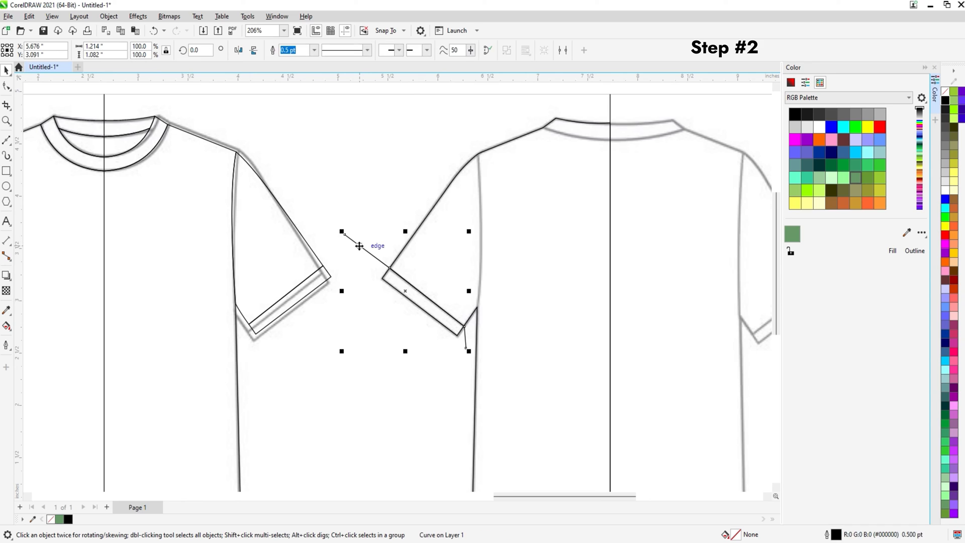
{"action": "key", "text": "Delete"}
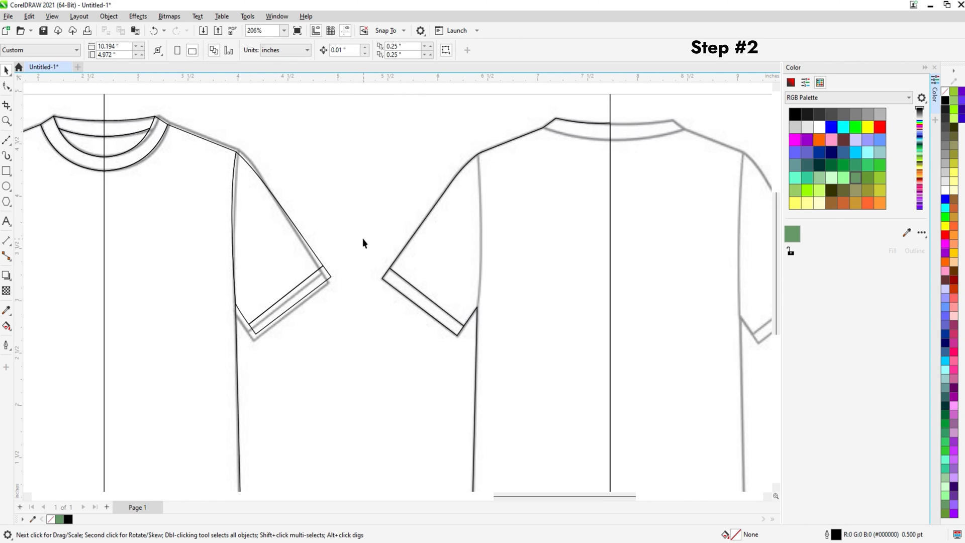
Step: Draw a Bézier cutting line from outside the shoulder through the shoulder and underarm points, ending beyond the underarm
{"action": "left_click", "coordinate": [6, 140]}
{"action": "scroll", "coordinate": [468, 290], "scroll_direction": "up", "scroll_amount": 2}
{"action": "scroll", "coordinate": [482, 172], "scroll_direction": "up", "scroll_amount": 2}
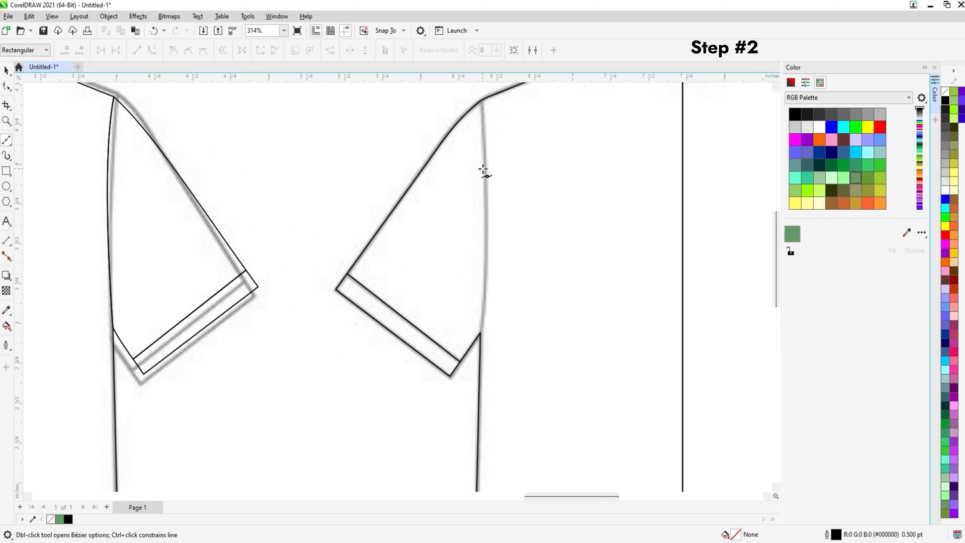
{"action": "left_click", "coordinate": [450, 180]}
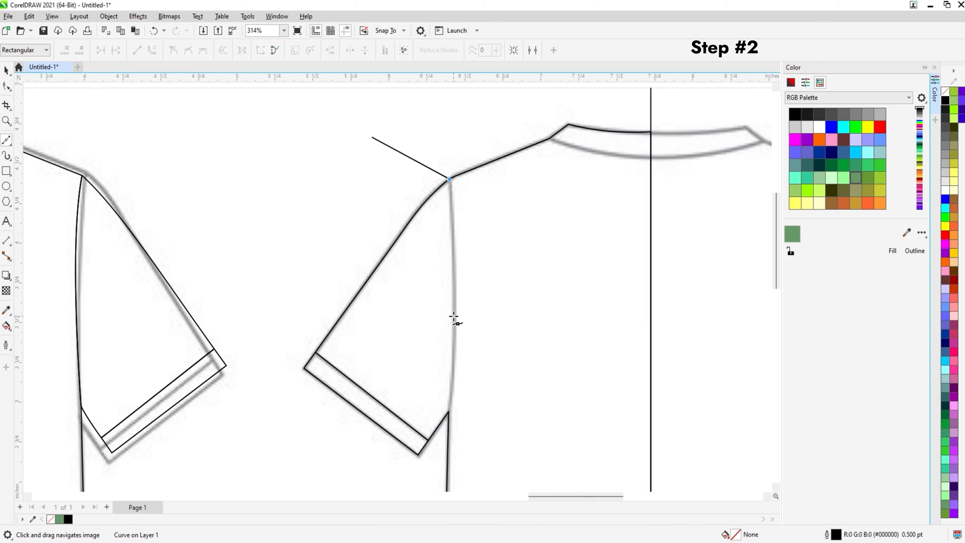
{"action": "scroll", "coordinate": [452, 318], "scroll_direction": "down", "scroll_amount": 2}
{"action": "left_click", "coordinate": [450, 316]}
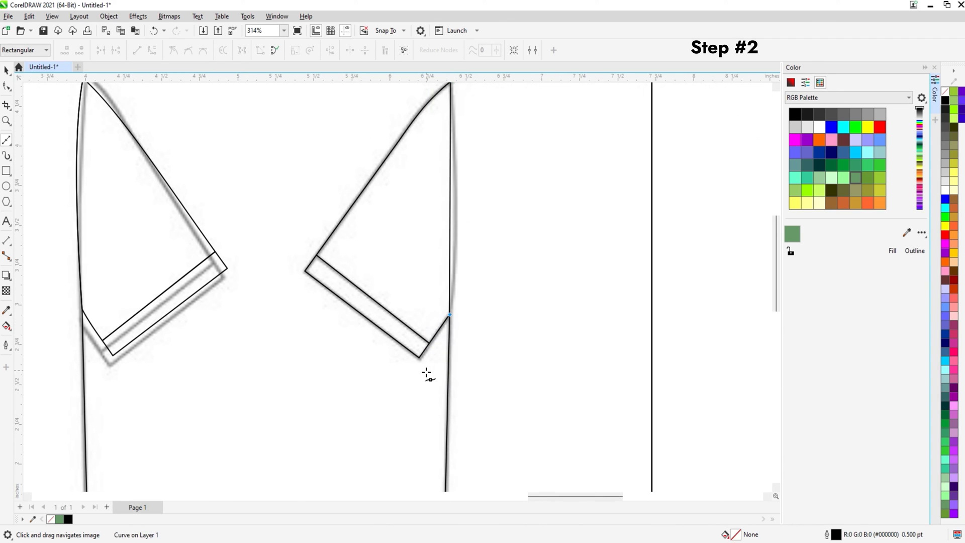
{"action": "left_click", "coordinate": [423, 393]}
{"action": "key", "text": "space"}
Step: Convert the cutting line's segment between shoulder and underarm to a curve and bend it along the sketched armhole seam
{"action": "left_click", "coordinate": [9, 89]}
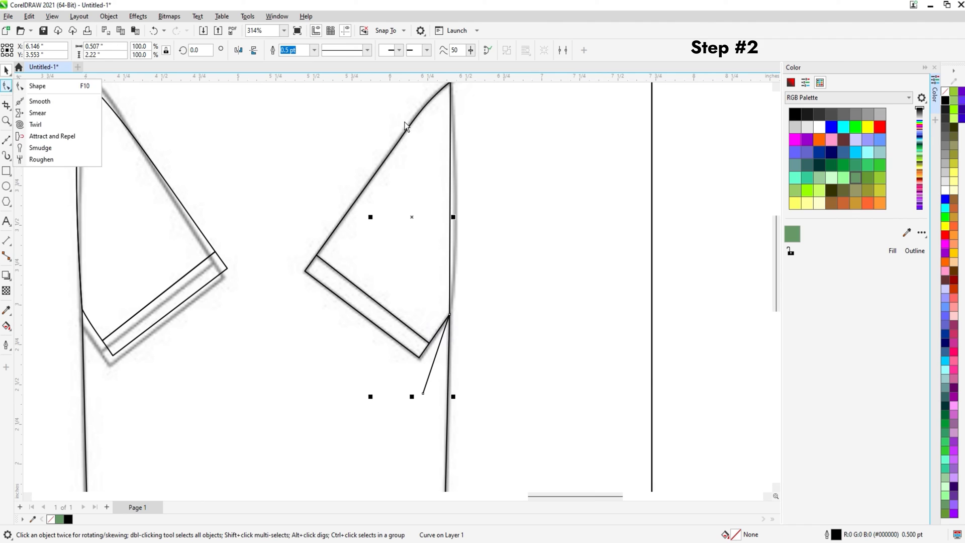
{"action": "left_click_drag", "start_coordinate": [425, 151], "coordinate": [413, 183]}
{"action": "left_click", "coordinate": [5, 87]}
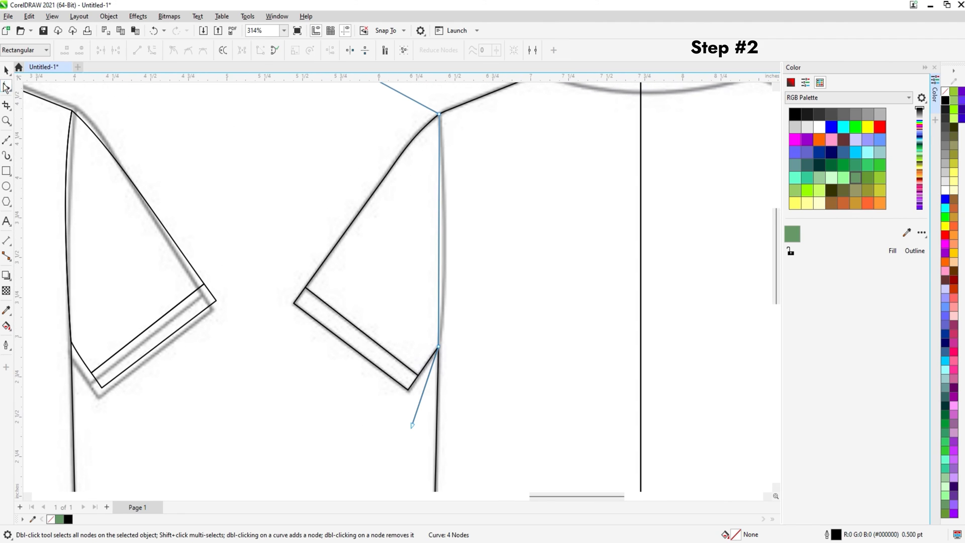
{"action": "right_click", "coordinate": [440, 194]}
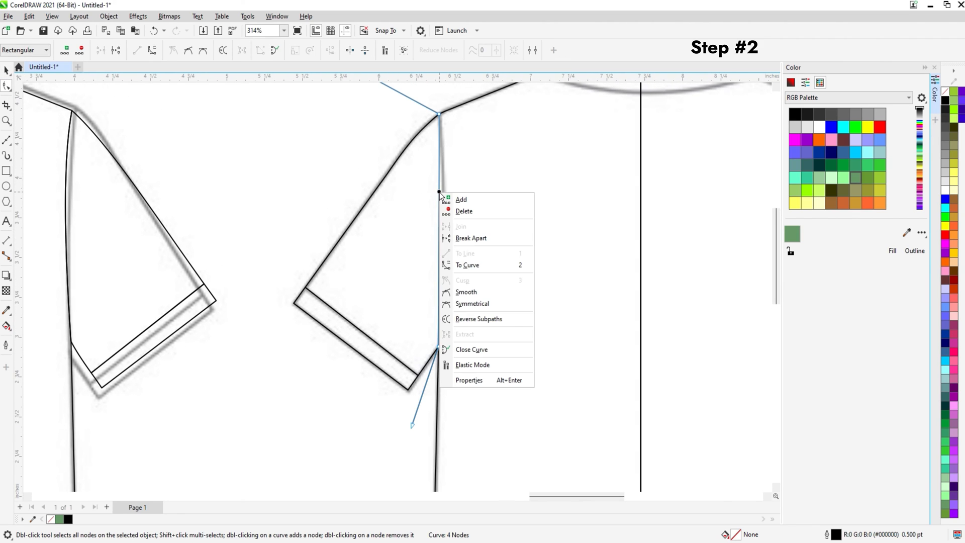
{"action": "left_click", "coordinate": [461, 264]}
{"action": "left_click_drag", "start_coordinate": [439, 231], "coordinate": [446, 229]}
Step: Trim the back outline with the armhole cutting line and delete the cutting line
{"action": "scroll", "coordinate": [447, 227], "scroll_direction": "down", "scroll_amount": 2}
{"action": "key", "text": "space"}
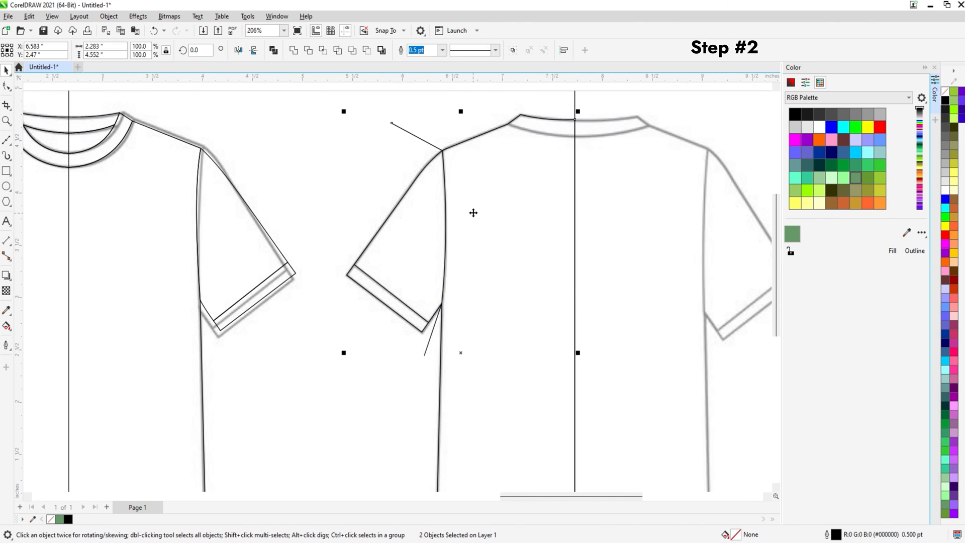
{"action": "left_click", "coordinate": [310, 52]}
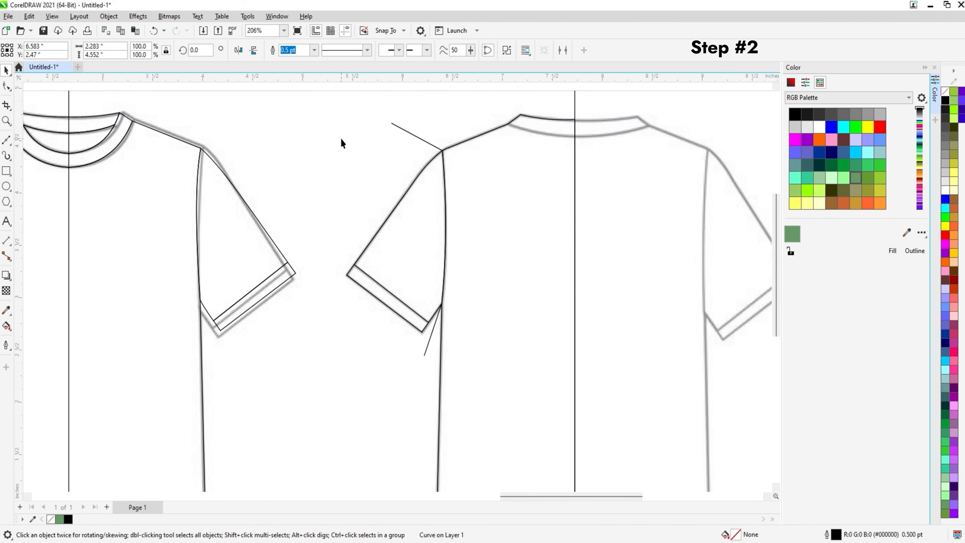
{"action": "left_click", "coordinate": [410, 132]}
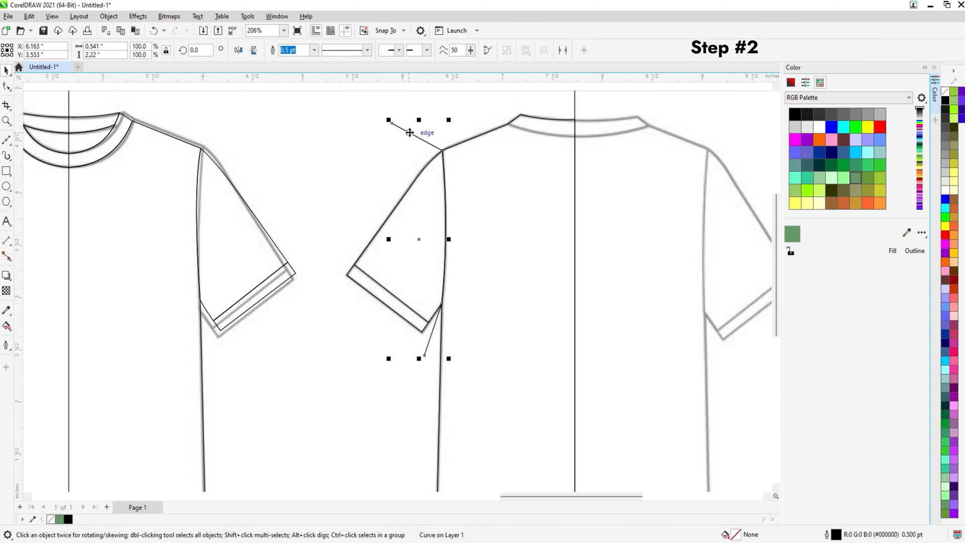
{"action": "key", "text": "Delete"}
Step: Draw a Bézier cutting line through the collar's lower corner to the centre line, extending beyond both ends of the collar seam
{"action": "scroll", "coordinate": [430, 159], "scroll_direction": "up", "scroll_amount": 2}
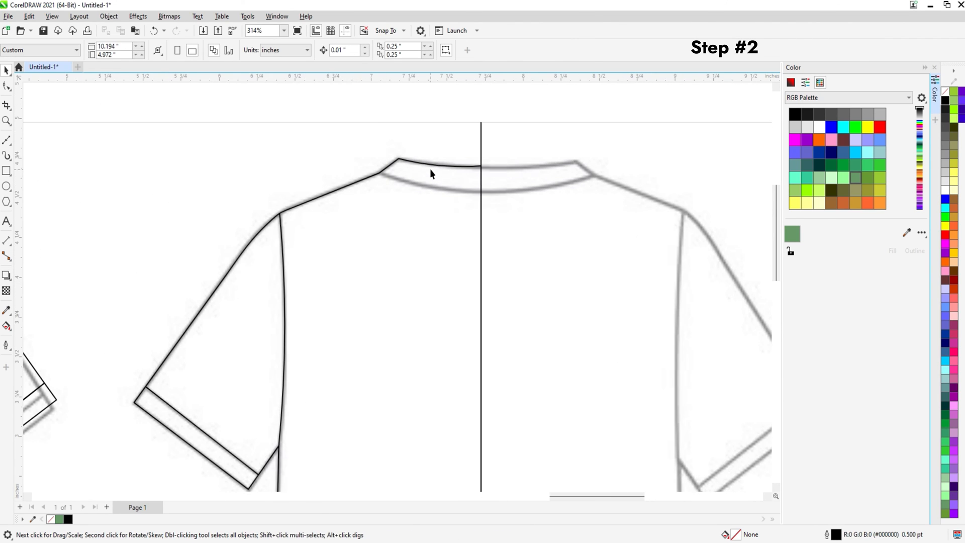
{"action": "left_click", "coordinate": [6, 143]}
{"action": "left_click", "coordinate": [379, 173]}
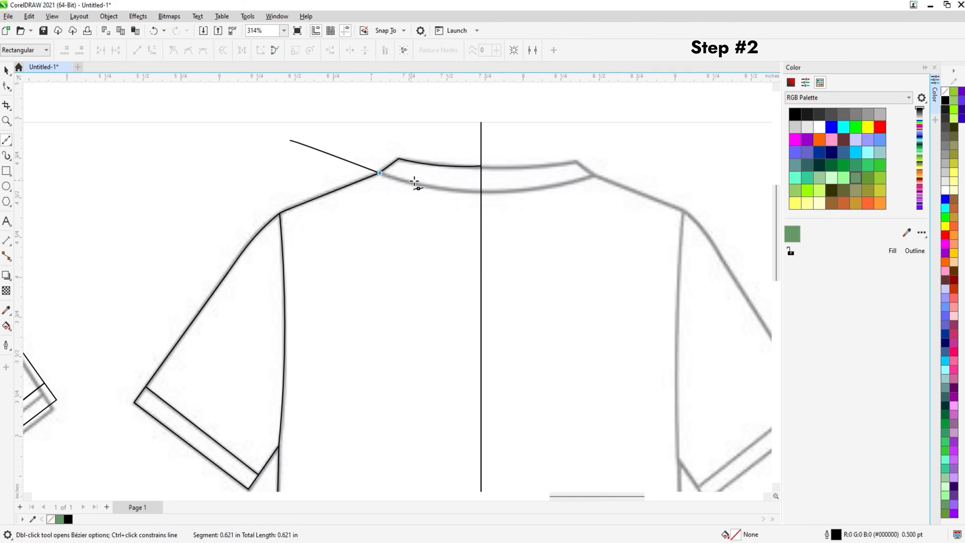
{"action": "left_click", "coordinate": [481, 192]}
{"action": "left_click", "coordinate": [508, 187]}
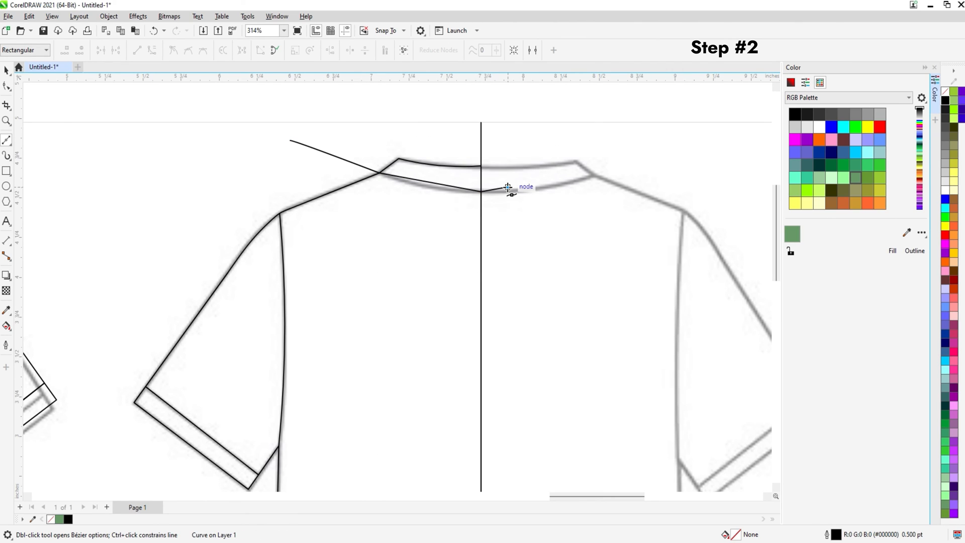
Step: Bend the collar cutting line's middle segment into a curve following the sketched lower collar edge
{"action": "left_click", "coordinate": [7, 70]}
{"action": "left_click", "coordinate": [6, 87]}
{"action": "left_click", "coordinate": [422, 181]}
{"action": "left_click_drag", "start_coordinate": [424, 182], "coordinate": [426, 187]}
{"action": "key", "text": "space"}
Step: Trim the back outline with the collar cutting line and delete the cutting line
{"action": "scroll", "coordinate": [432, 196], "scroll_direction": "down", "scroll_amount": 1}
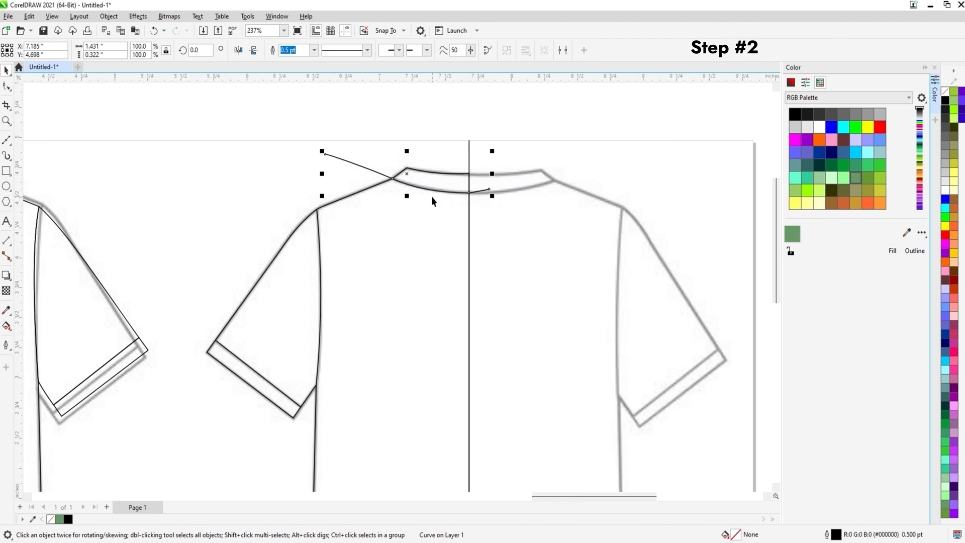
{"action": "left_click", "coordinate": [375, 138]}
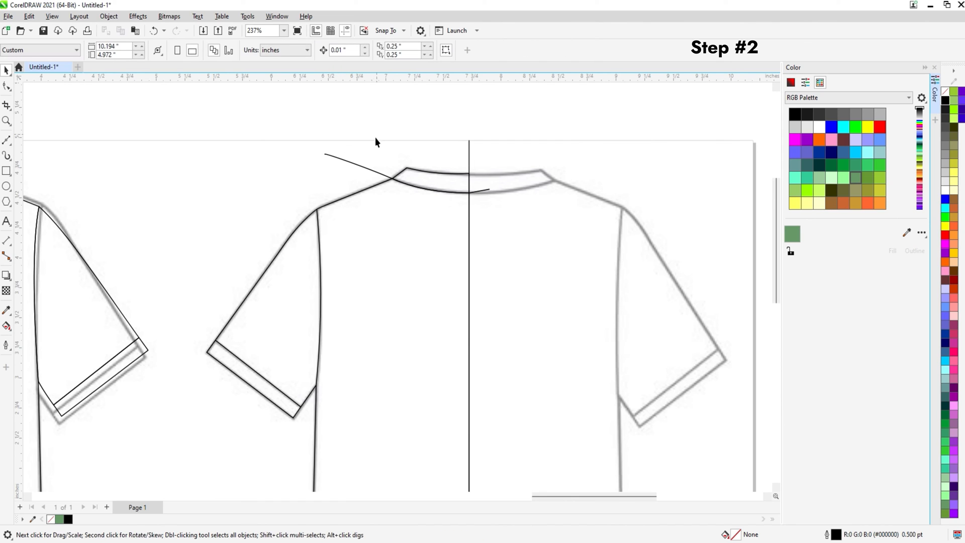
{"action": "left_click", "coordinate": [352, 163]}
{"action": "scroll", "coordinate": [351, 162], "scroll_direction": "down", "scroll_amount": 4}
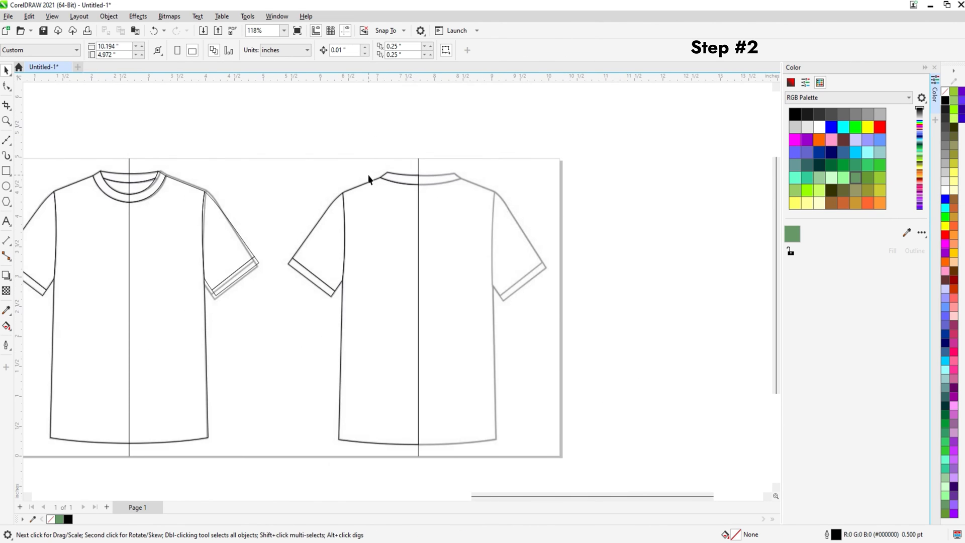
Step: Select the traced back half with its centre line and mirror a copy of it to the opposite side
{"action": "left_click_drag", "start_coordinate": [285, 148], "coordinate": [358, 235]}
{"action": "key", "text": "ctrl+z"}
{"action": "left_click_drag", "start_coordinate": [273, 121], "coordinate": [289, 149]}
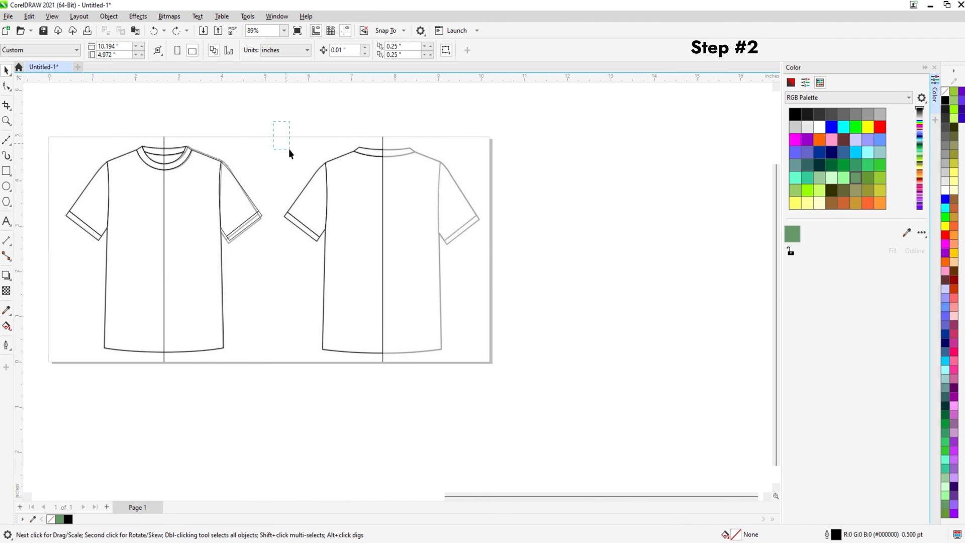
{"action": "left_click_drag", "start_coordinate": [410, 384], "coordinate": [410, 385]}
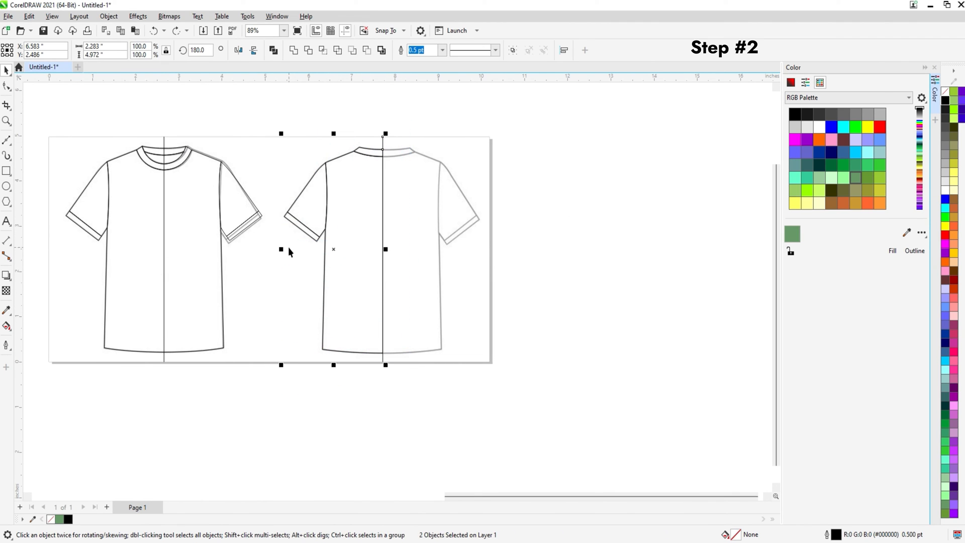
{"action": "left_click_drag", "start_coordinate": [282, 250], "coordinate": [391, 250]}
Step: Select both halves of the back shirt and weld them together
{"action": "scroll", "coordinate": [416, 174], "scroll_direction": "up", "scroll_amount": 1}
{"action": "left_click", "coordinate": [405, 178]}
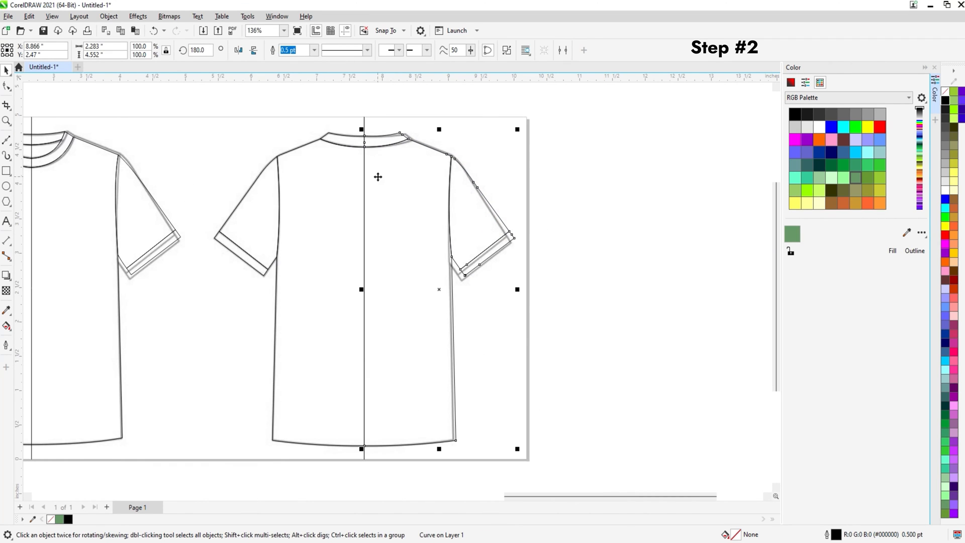
{"action": "left_click", "coordinate": [339, 177], "text": "shift"}
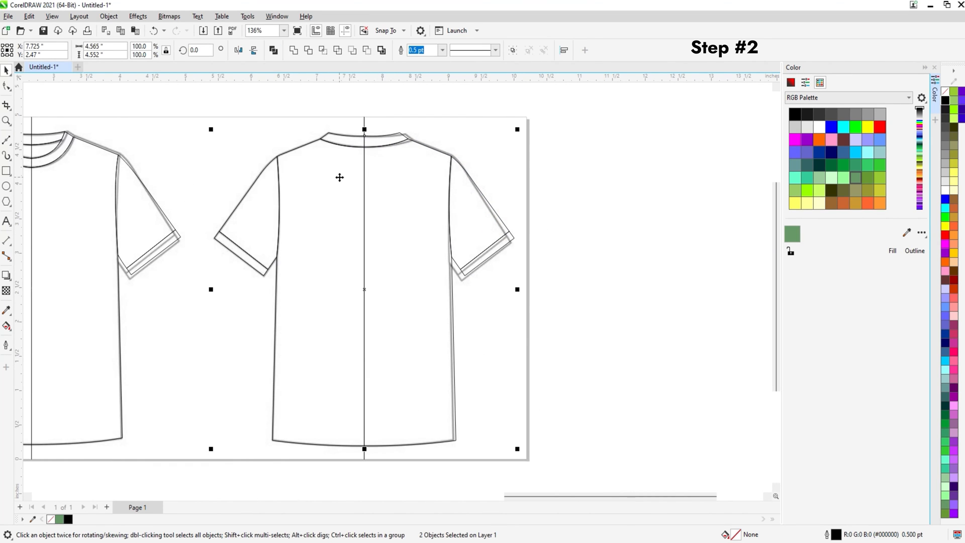
{"action": "left_click", "coordinate": [297, 51]}
{"action": "left_click", "coordinate": [564, 176]}
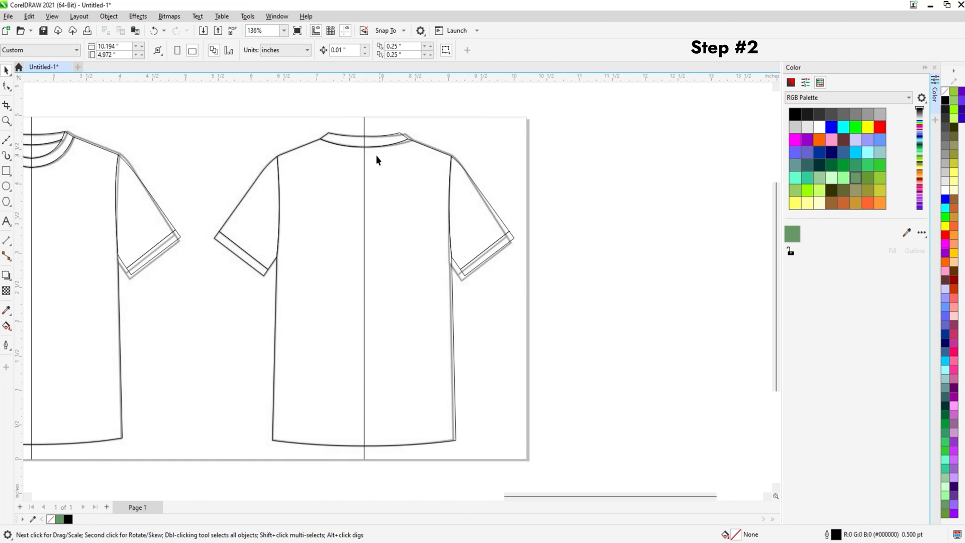
Step: Delete the vertical centre guide lines from the back and front shirts
{"action": "left_click", "coordinate": [365, 127]}
{"action": "left_click_drag", "start_coordinate": [347, 137], "coordinate": [489, 139]}
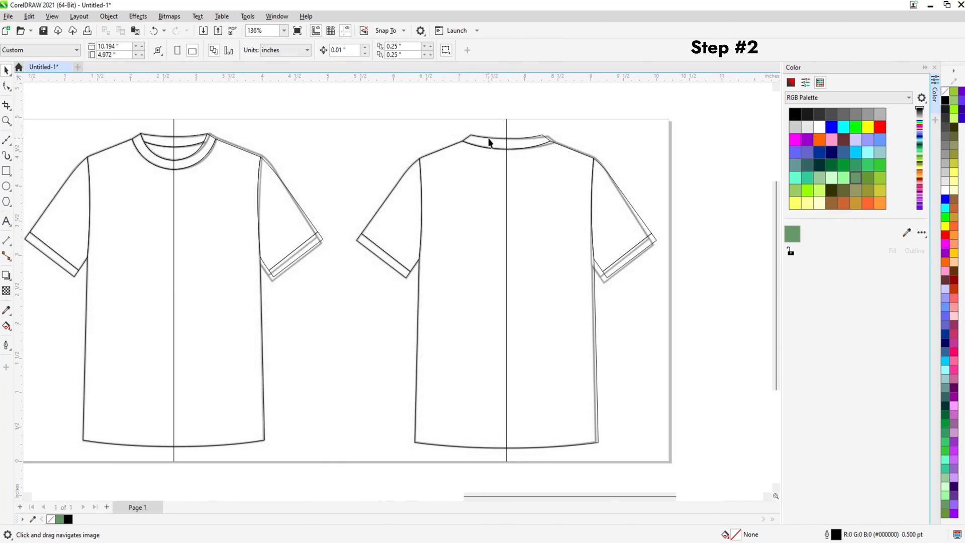
{"action": "left_click", "coordinate": [506, 123]}
{"action": "key", "text": "Delete"}
{"action": "left_click", "coordinate": [174, 130]}
{"action": "key", "text": "Delete"}
Step: Delete the remaining centre line segments from the back shirt curve and break the curve apart into separate pieces
{"action": "left_click", "coordinate": [507, 213]}
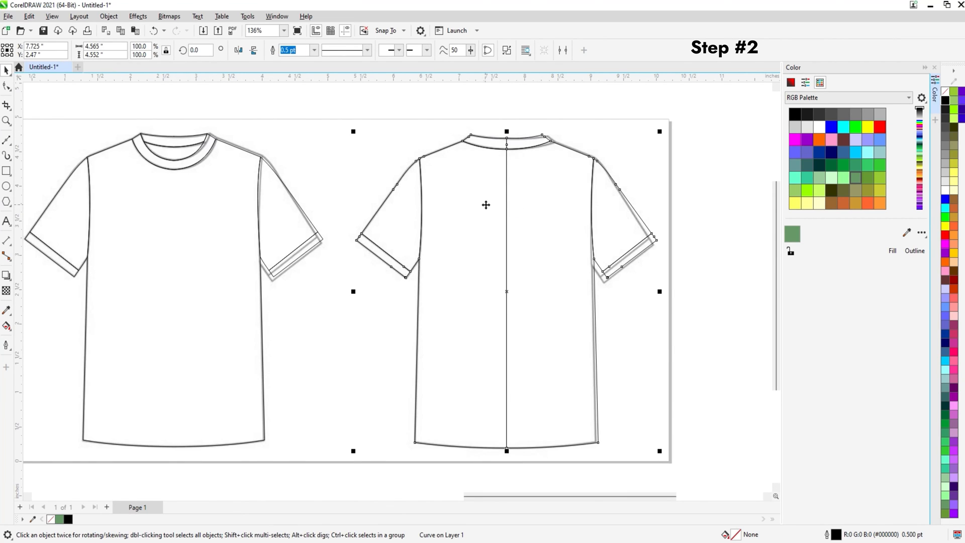
{"action": "key", "text": "F10"}
{"action": "left_click", "coordinate": [507, 189]}
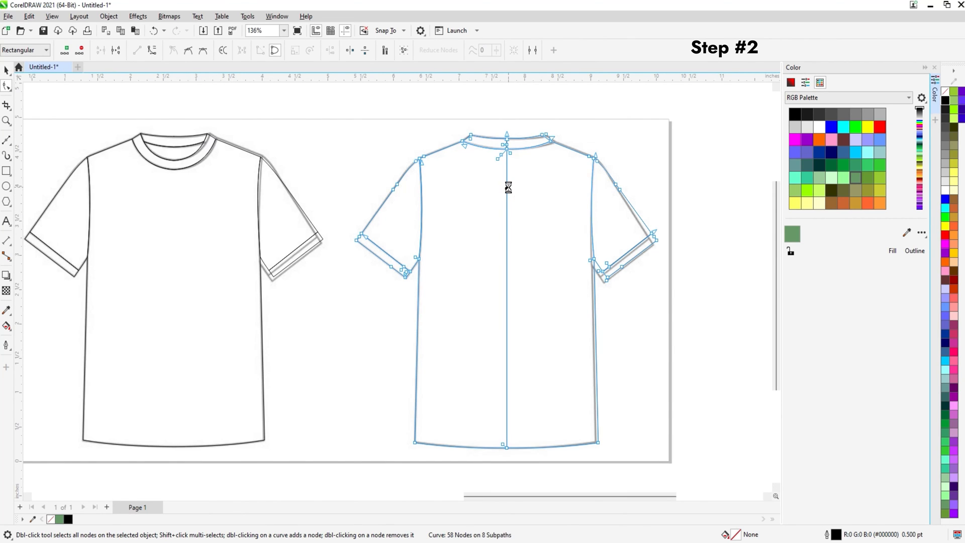
{"action": "key", "text": "Delete"}
{"action": "scroll", "coordinate": [504, 157], "scroll_direction": "up", "scroll_amount": 5}
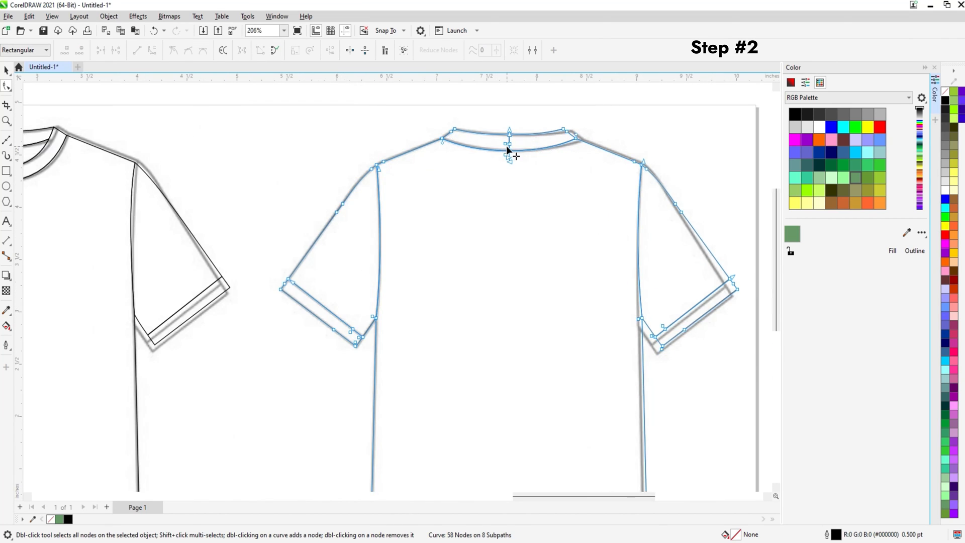
{"action": "left_click", "coordinate": [510, 135]}
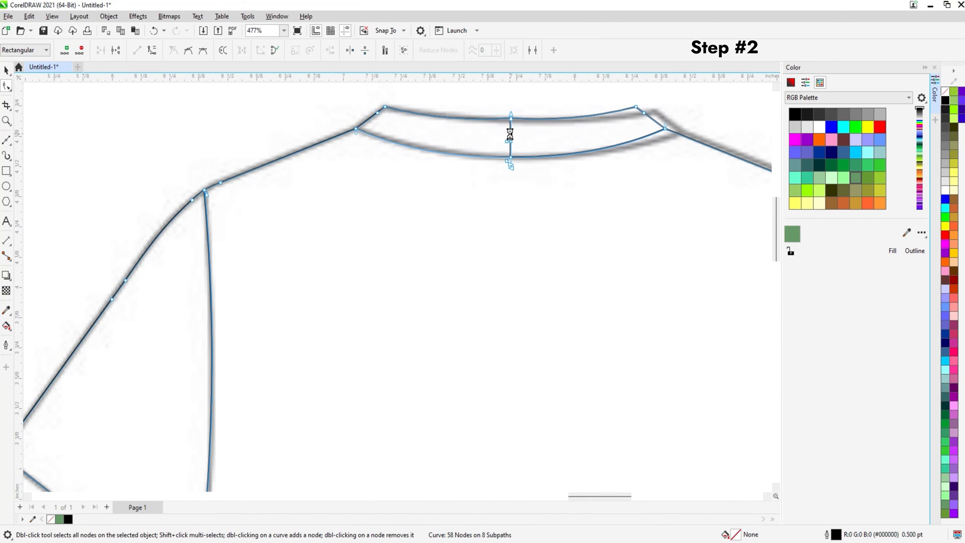
{"action": "key", "text": "Delete"}
{"action": "key", "text": "space"}
{"action": "scroll", "coordinate": [508, 155], "scroll_direction": "down", "scroll_amount": 4}
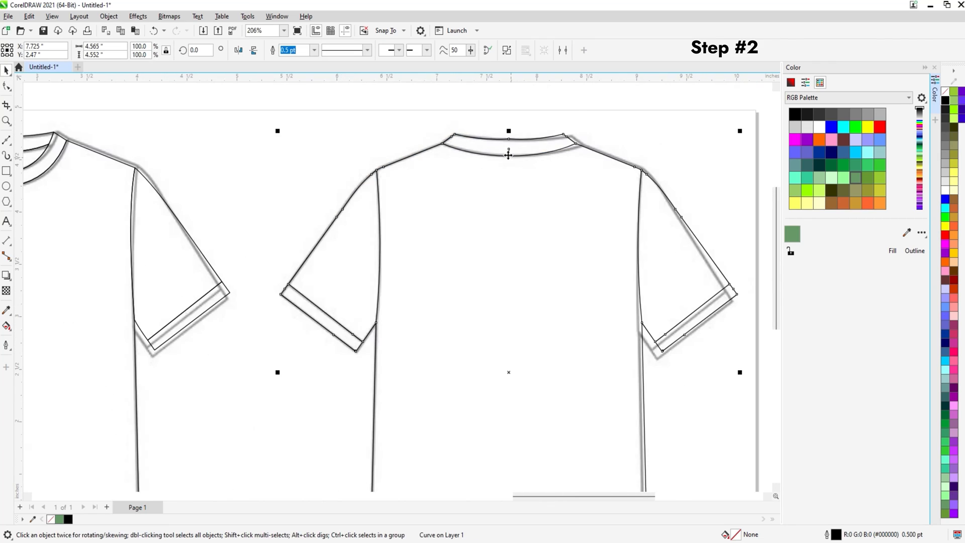
{"action": "key", "text": "ctrl+k"}
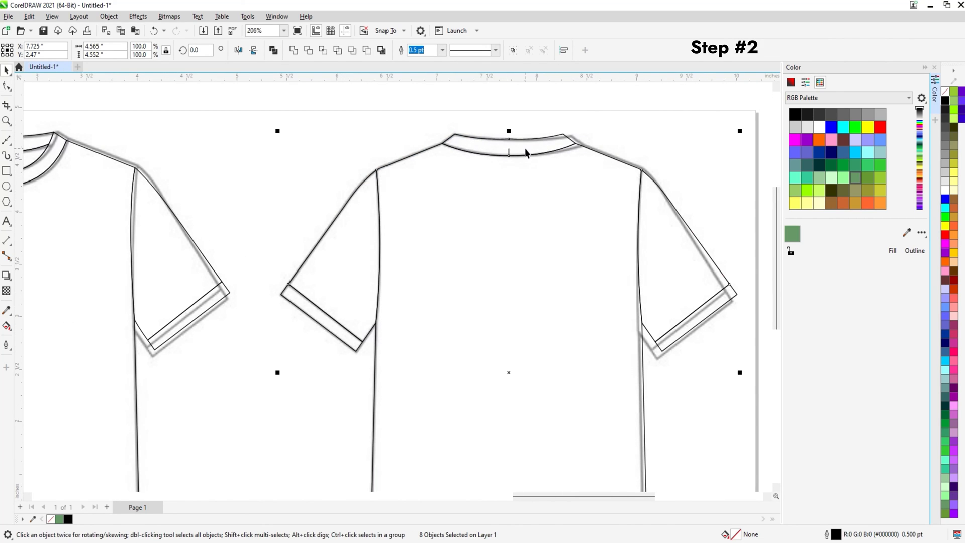
Step: Select both halves of the back collar and weld them into one piece
{"action": "left_click", "coordinate": [558, 145]}
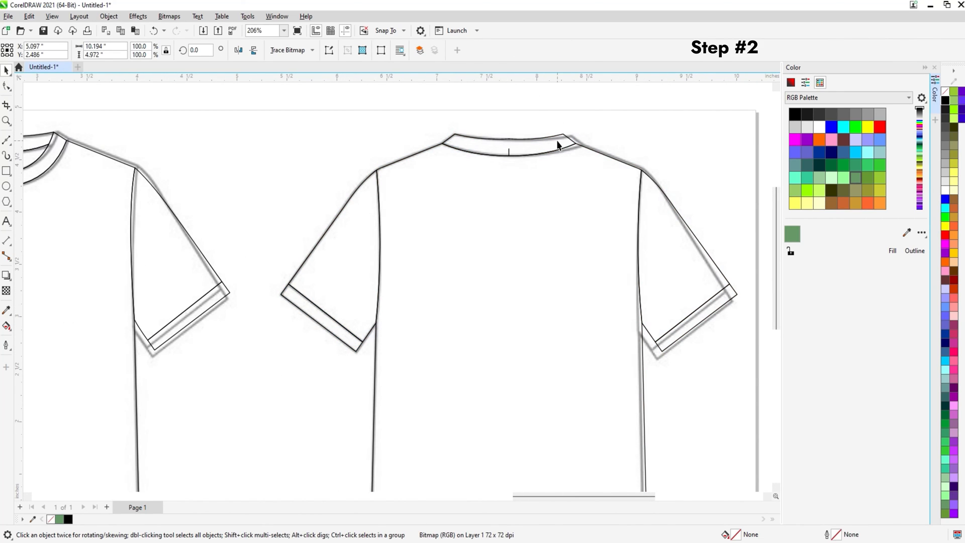
{"action": "left_click", "coordinate": [557, 141]}
{"action": "scroll", "coordinate": [509, 145], "scroll_direction": "up", "scroll_amount": 5}
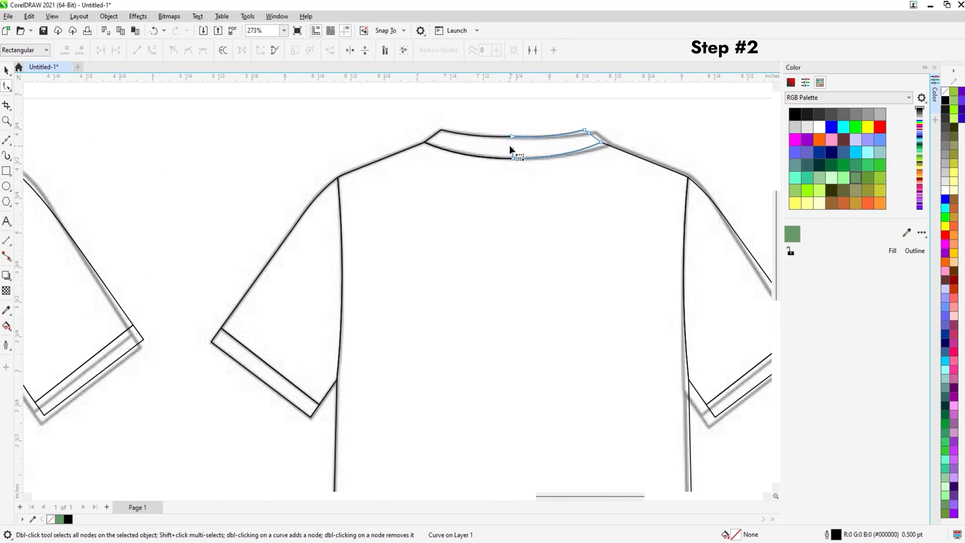
{"action": "left_click", "coordinate": [491, 149], "text": "shift"}
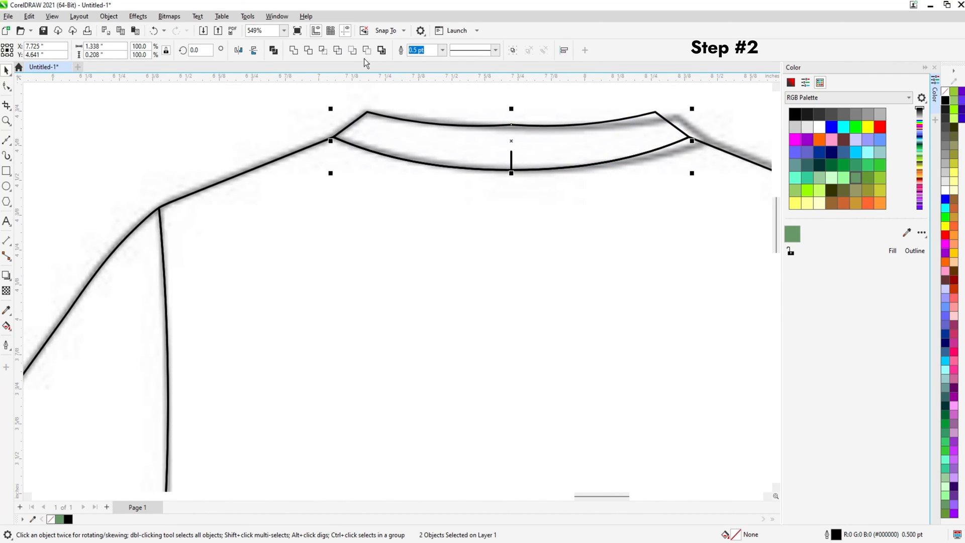
{"action": "left_click", "coordinate": [293, 50]}
Step: Join the open centre nodes on the lower and upper edges of the welded back collar
{"action": "key", "text": "F10"}
{"action": "left_click_drag", "start_coordinate": [517, 159], "coordinate": [518, 161]}
{"action": "left_click", "coordinate": [100, 51]}
{"action": "left_click", "coordinate": [512, 155]}
{"action": "left_click_drag", "start_coordinate": [530, 137], "coordinate": [530, 137]}
{"action": "left_click", "coordinate": [100, 50]}
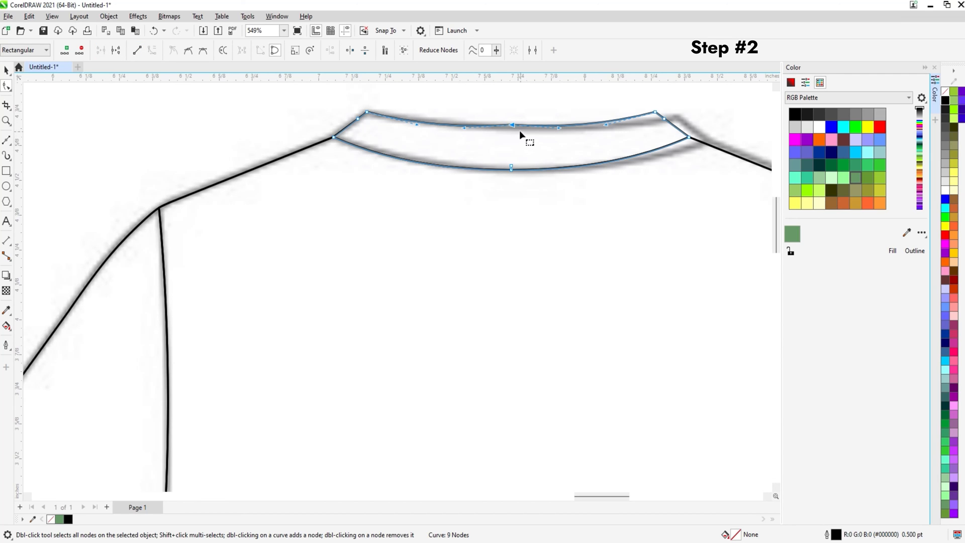
Step: Select both halves of the back shirt body and weld them together
{"action": "scroll", "coordinate": [512, 125], "scroll_direction": "down", "scroll_amount": 3}
{"action": "left_click", "coordinate": [511, 160]}
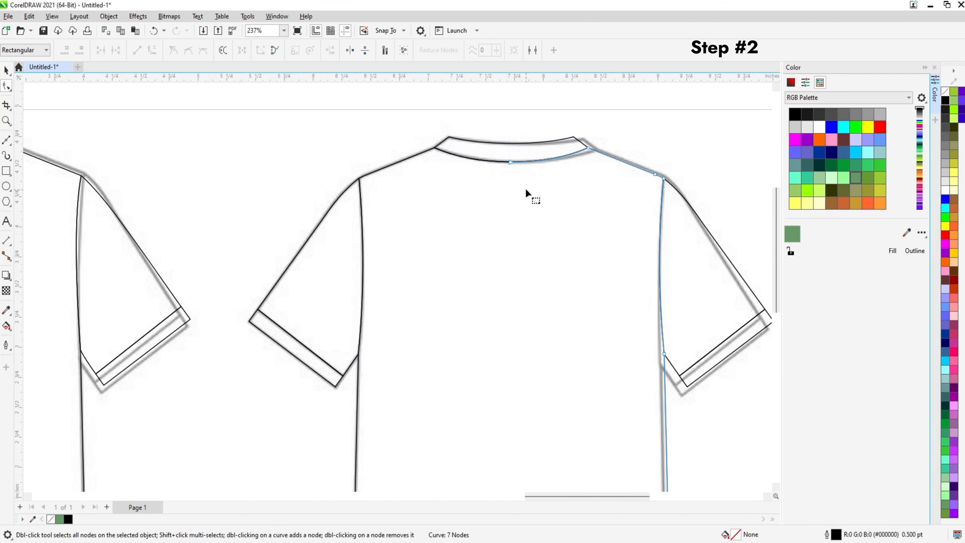
{"action": "left_click", "coordinate": [414, 157], "text": "shift"}
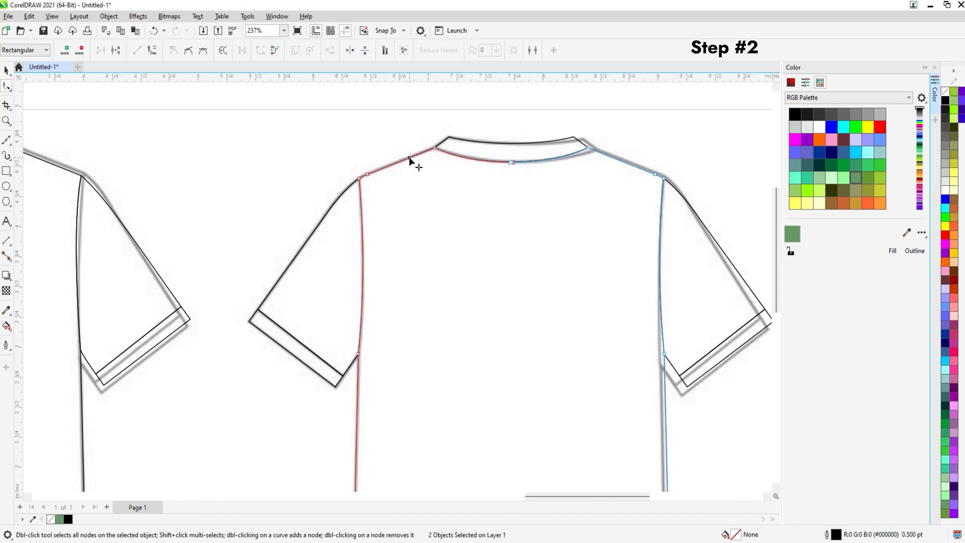
{"action": "key", "text": "space"}
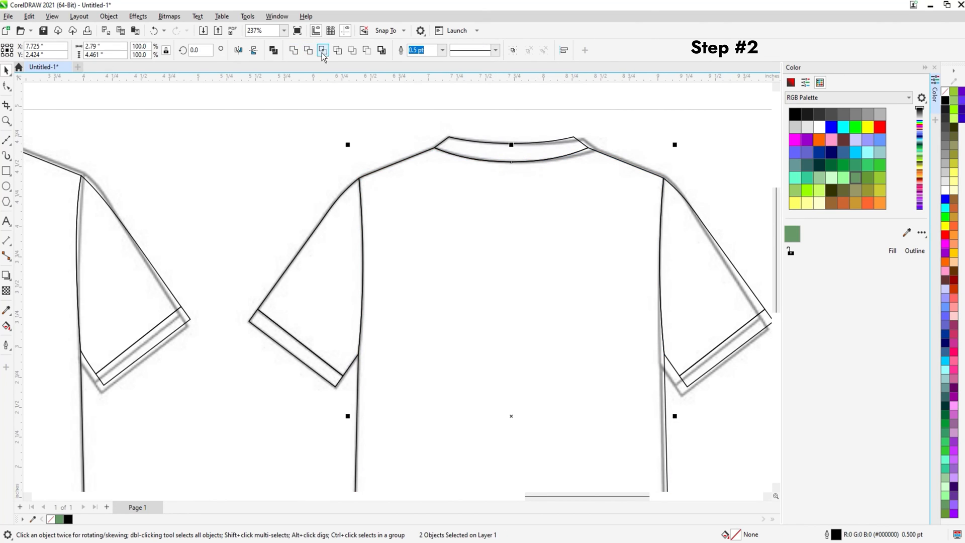
{"action": "left_click", "coordinate": [293, 52]}
Step: Join the open centre nodes at the neckline and the hem of the back shirt body
{"action": "key", "text": "space"}
{"action": "left_click_drag", "start_coordinate": [524, 180], "coordinate": [524, 181]}
{"action": "left_click", "coordinate": [101, 51]}
{"action": "scroll", "coordinate": [367, 212], "scroll_direction": "down", "scroll_amount": 2}
{"action": "scroll", "coordinate": [400, 372], "scroll_direction": "up", "scroll_amount": 1}
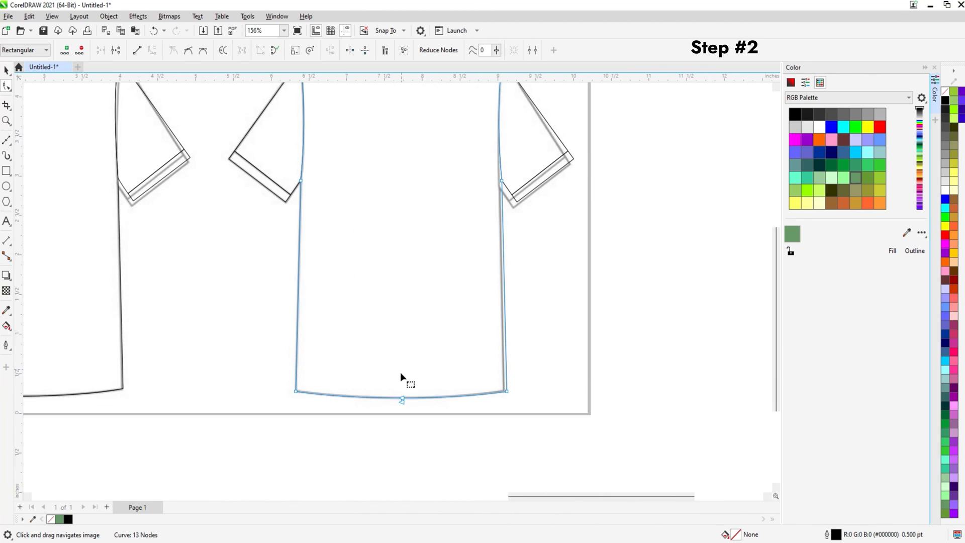
{"action": "left_click", "coordinate": [101, 50]}
{"action": "key", "text": "space"}
{"action": "scroll", "coordinate": [446, 206], "scroll_direction": "down", "scroll_amount": 3}
Step: Move the complete front and back shirt outlines off the traced image to below the coloured shirts labelled 1
{"action": "left_click_drag", "start_coordinate": [558, 125], "coordinate": [532, 144]}
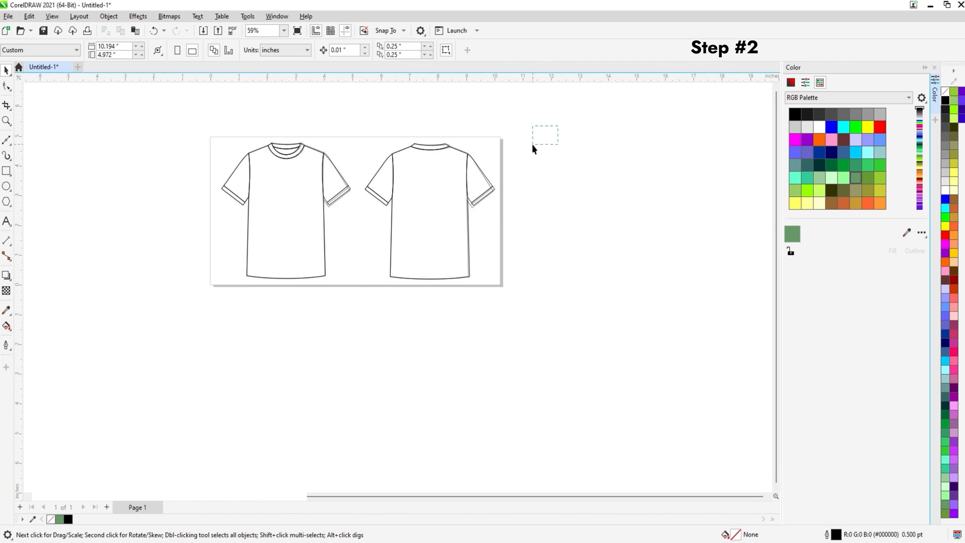
{"action": "left_click_drag", "start_coordinate": [238, 350], "coordinate": [215, 352]}
{"action": "scroll", "coordinate": [261, 292], "scroll_direction": "down", "scroll_amount": 1}
{"action": "left_click_drag", "start_coordinate": [260, 292], "coordinate": [295, 312]}
{"action": "right_click", "coordinate": [80, 381]}
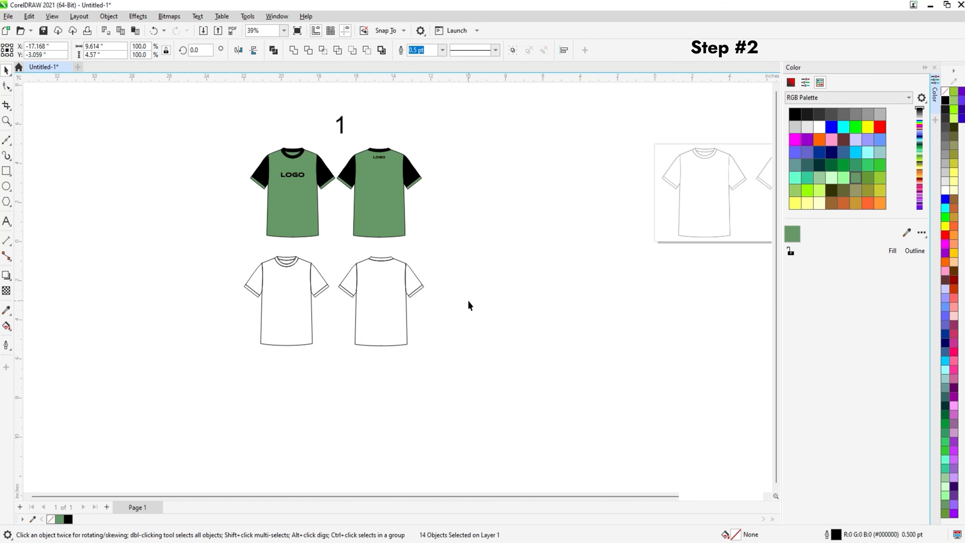
Step: Fill the lower back shirt body and all four sleeve cuffs with green (R 102, G 153, B 102)
{"action": "left_click", "coordinate": [469, 306]}
{"action": "scroll", "coordinate": [393, 278], "scroll_direction": "up", "scroll_amount": 1}
{"action": "left_click", "coordinate": [907, 232]}
{"action": "key", "text": "Escape"}
{"action": "left_click", "coordinate": [390, 299]}
{"action": "scroll", "coordinate": [388, 300], "scroll_direction": "up", "scroll_amount": 1}
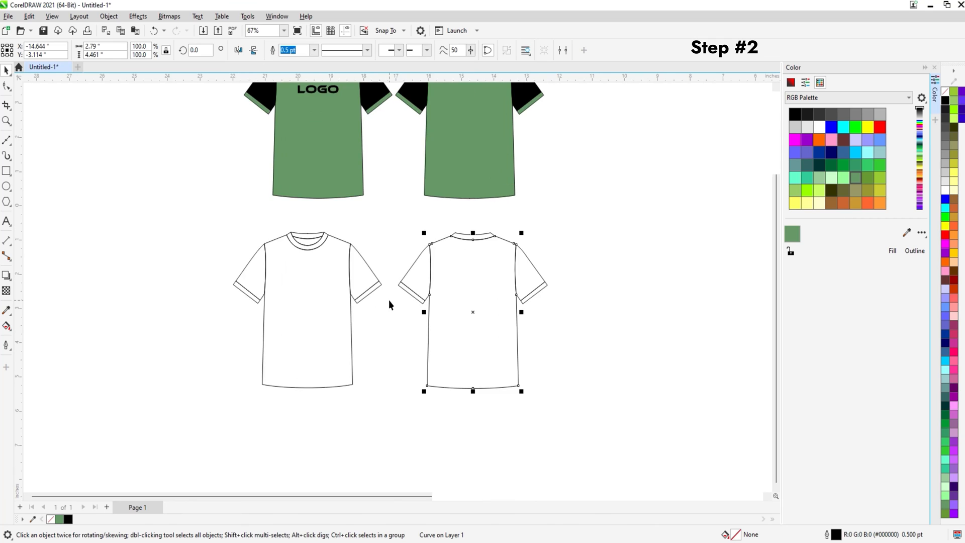
{"action": "scroll", "coordinate": [390, 300], "scroll_direction": "up", "scroll_amount": 1}
{"action": "left_click_drag", "start_coordinate": [632, 285], "coordinate": [318, 325]}
{"action": "left_click_drag", "start_coordinate": [183, 341], "coordinate": [183, 342]}
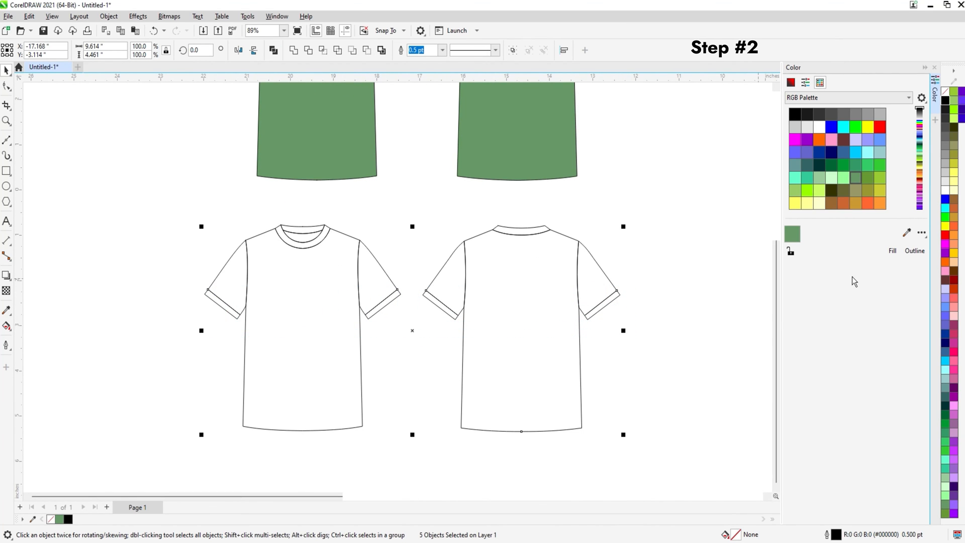
{"action": "left_click", "coordinate": [892, 249]}
Step: Repeat the green fill on the body of the lower front shirt
{"action": "left_click", "coordinate": [291, 323]}
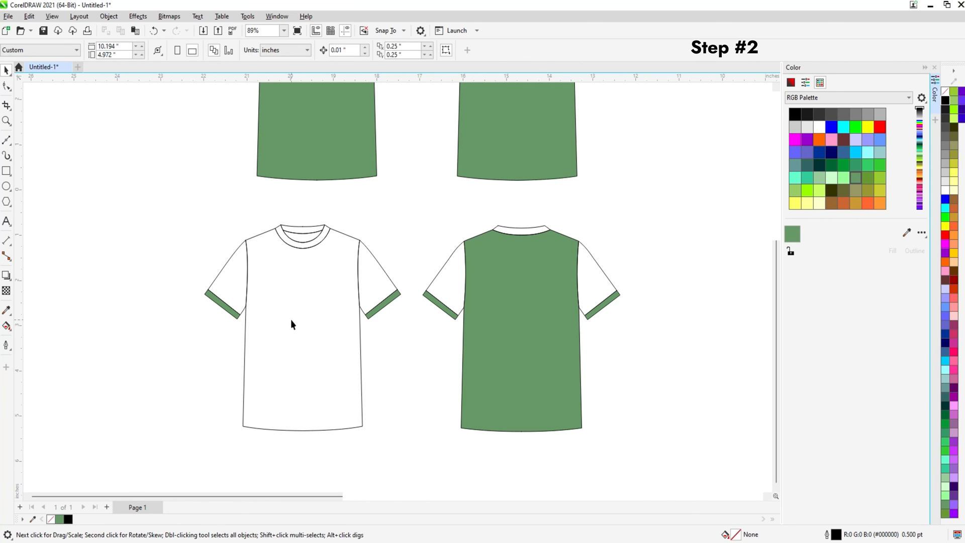
{"action": "key", "text": "ctrl+r"}
{"action": "left_click_drag", "start_coordinate": [392, 260], "coordinate": [393, 293]}
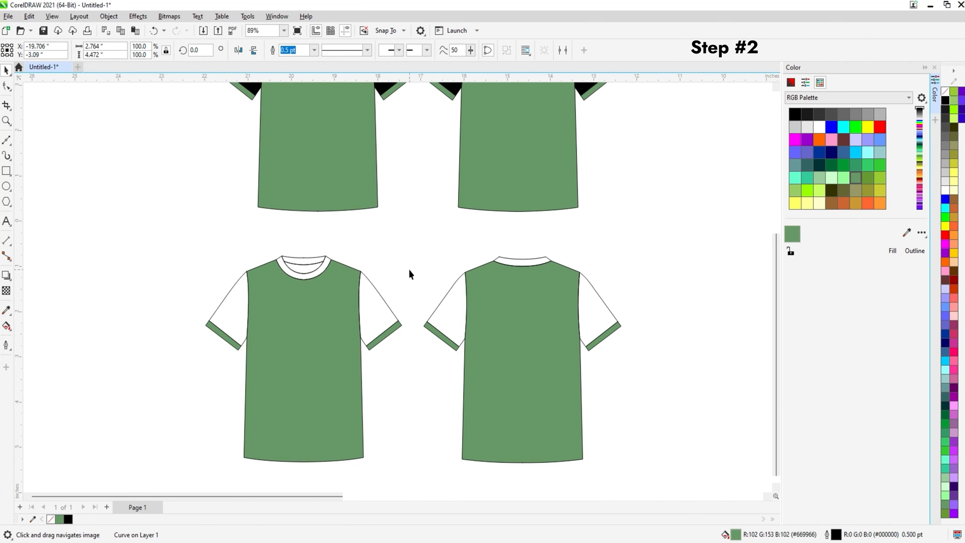
{"action": "left_click", "coordinate": [409, 272]}
Step: Fill the collar pieces and all four sleeves of the lower front and back shirts with black
{"action": "left_click_drag", "start_coordinate": [305, 265], "coordinate": [334, 290]}
{"action": "scroll", "coordinate": [329, 298], "scroll_direction": "up", "scroll_amount": 2}
{"action": "left_click", "coordinate": [330, 298]}
{"action": "left_click", "coordinate": [341, 306], "text": "shift"}
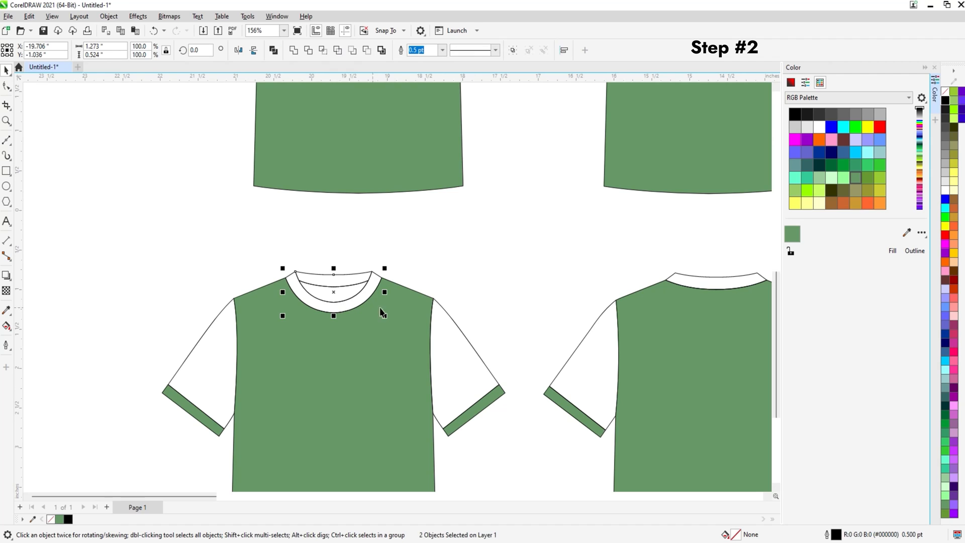
{"action": "left_click", "coordinate": [442, 374], "text": "shift"}
{"action": "left_click", "coordinate": [601, 383], "text": "shift"}
{"action": "left_click", "coordinate": [207, 352], "text": "shift"}
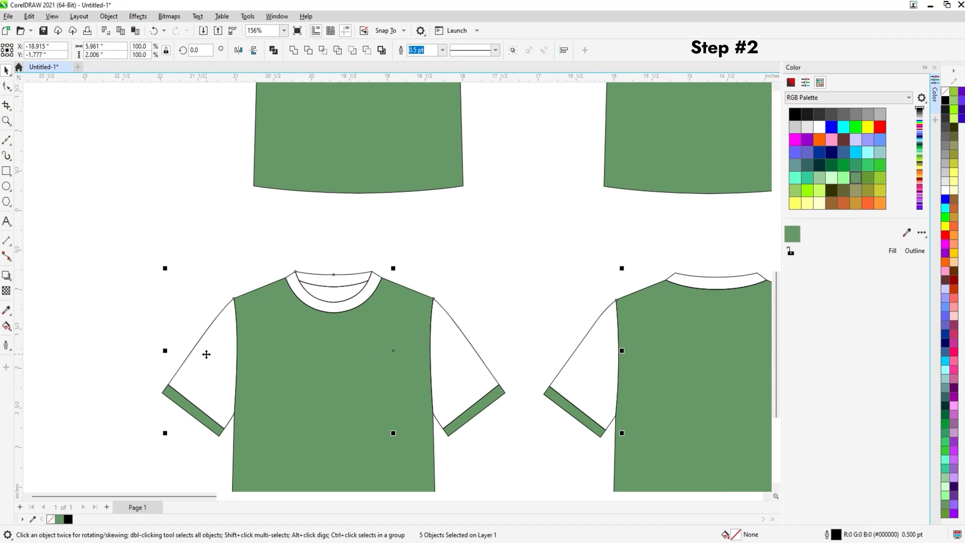
{"action": "left_click_drag", "start_coordinate": [416, 323], "coordinate": [153, 293]}
{"action": "left_click", "coordinate": [464, 253], "text": "shift"}
{"action": "left_click", "coordinate": [553, 310], "text": "shift"}
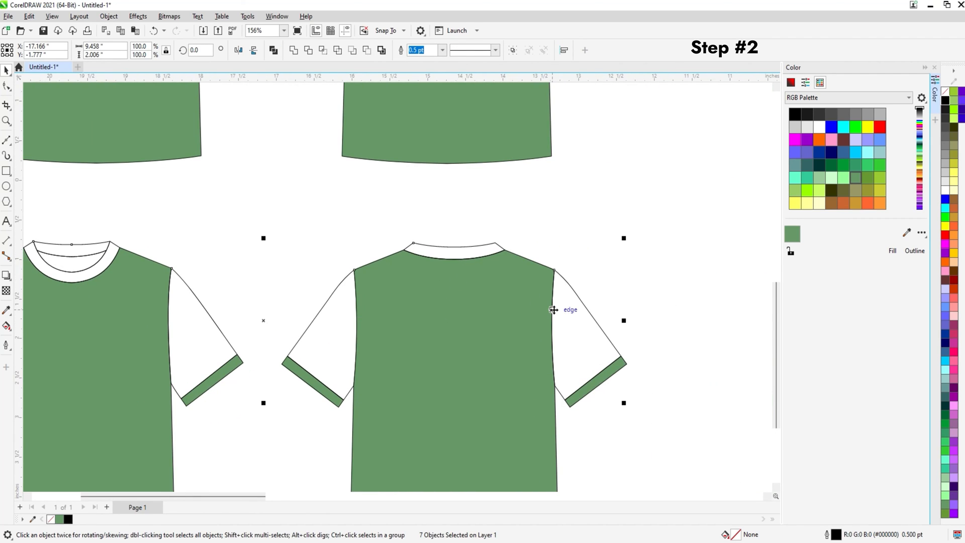
{"action": "left_click", "coordinate": [946, 101]}
{"action": "scroll", "coordinate": [704, 236], "scroll_direction": "down", "scroll_amount": 3}
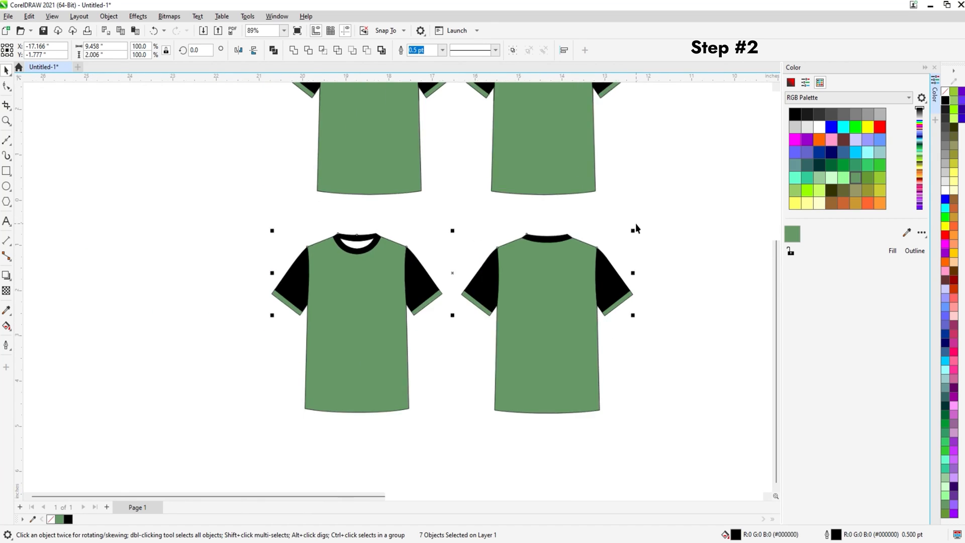
{"action": "left_click", "coordinate": [567, 252]}
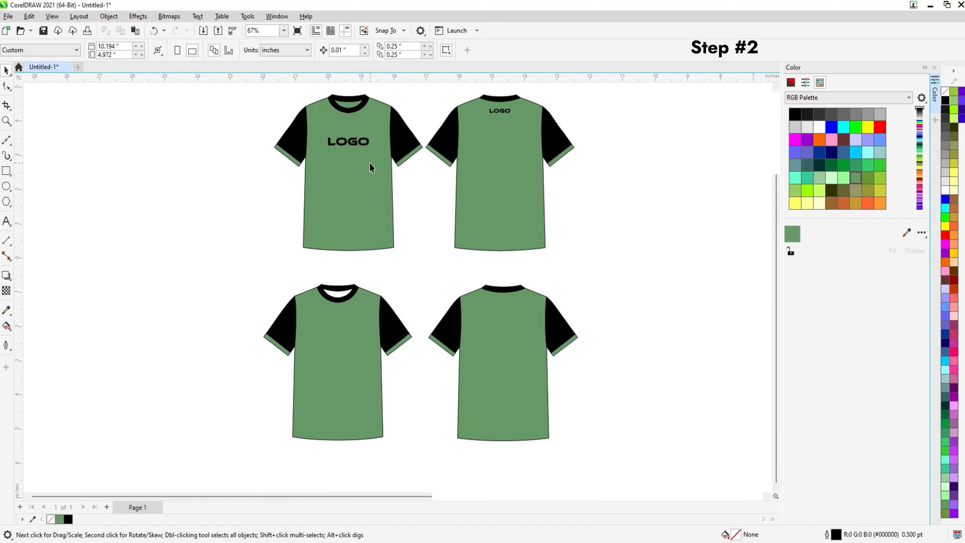
{"action": "left_click", "coordinate": [360, 144]}
{"action": "left_click_drag", "start_coordinate": [360, 144], "coordinate": [352, 332]}
{"action": "key", "text": "ctrl+z"}
Step: Copy the chest LOGO from the upper front shirt onto the lower front shirt and delete the surplus green body
{"action": "left_click", "coordinate": [370, 187], "text": "shift"}
{"action": "left_click_drag", "start_coordinate": [370, 186], "coordinate": [232, 313]}
{"action": "left_click_drag", "start_coordinate": [276, 348], "coordinate": [393, 387]}
{"action": "left_click", "coordinate": [393, 387]}
{"action": "left_click", "coordinate": [352, 332]}
{"action": "key", "text": "Delete"}
{"action": "key", "text": "ctrl+z"}
{"action": "left_click", "coordinate": [348, 364]}
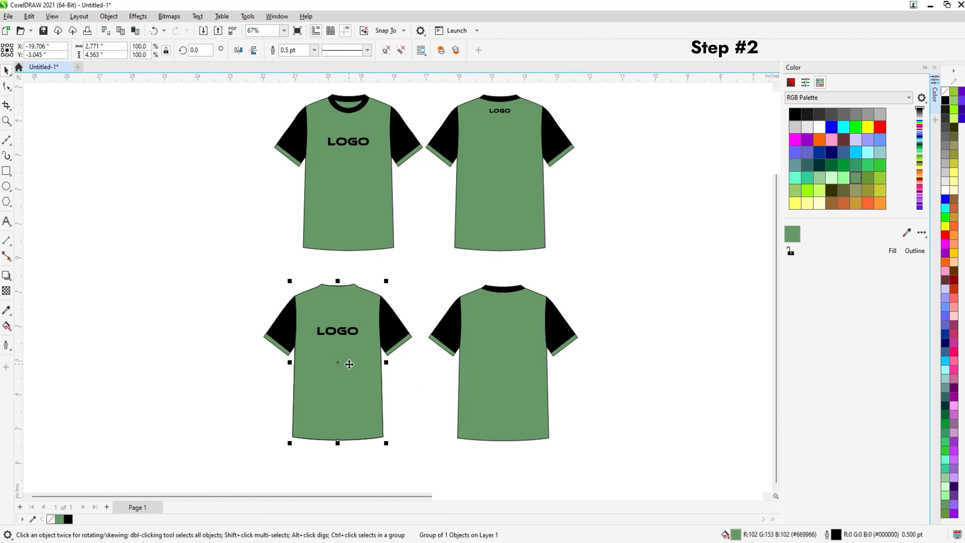
{"action": "key", "text": "Delete"}
Step: Copy the upper back shirt's body with its small LOGO and centre it horizontally and vertically on the lower back shirt
{"action": "left_click", "coordinate": [507, 111]}
{"action": "left_click", "coordinate": [512, 156], "text": "shift"}
{"action": "left_click_drag", "start_coordinate": [512, 156], "coordinate": [641, 247]}
{"action": "right_click", "coordinate": [640, 247]}
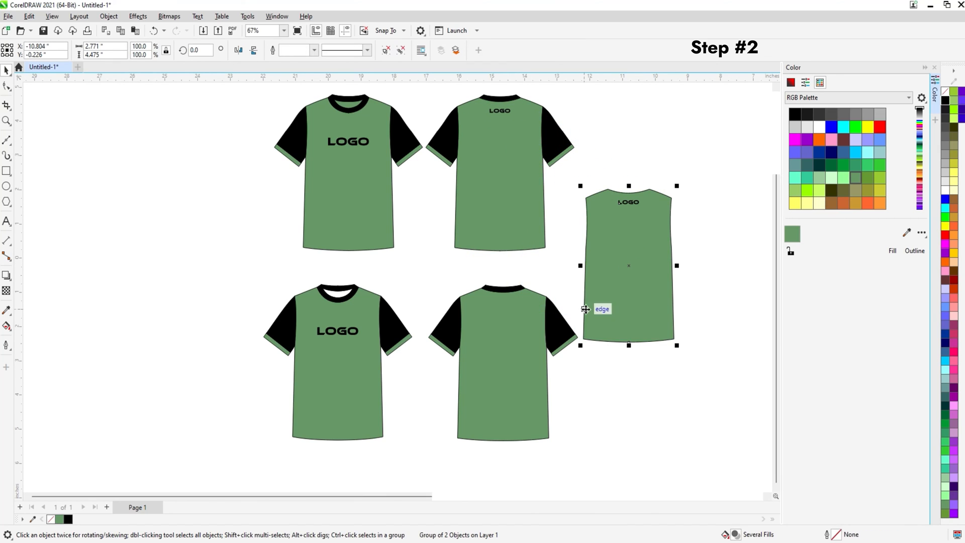
{"action": "left_click", "coordinate": [546, 354], "text": "shift"}
{"action": "key", "text": "c"}
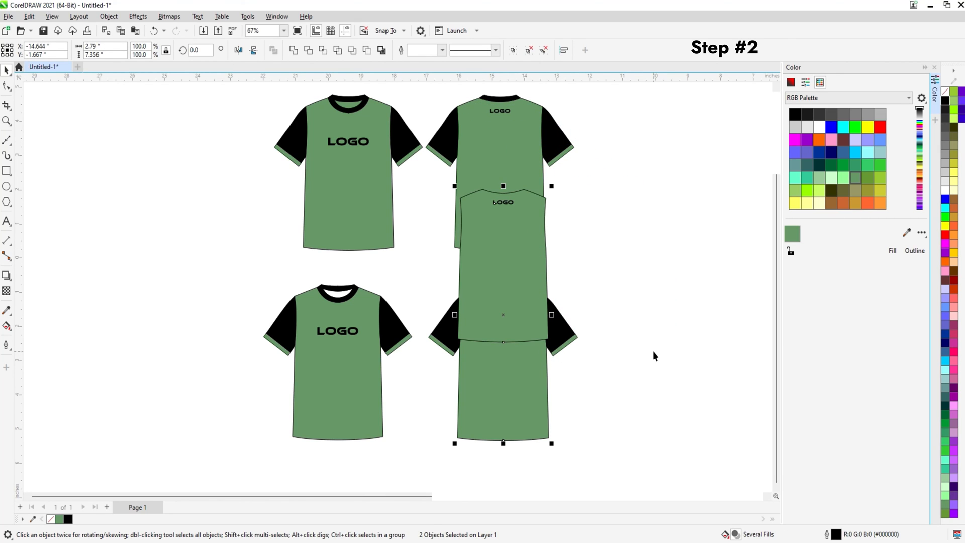
{"action": "key", "text": "e"}
{"action": "left_click", "coordinate": [653, 353]}
{"action": "left_click", "coordinate": [489, 354], "text": "ctrl"}
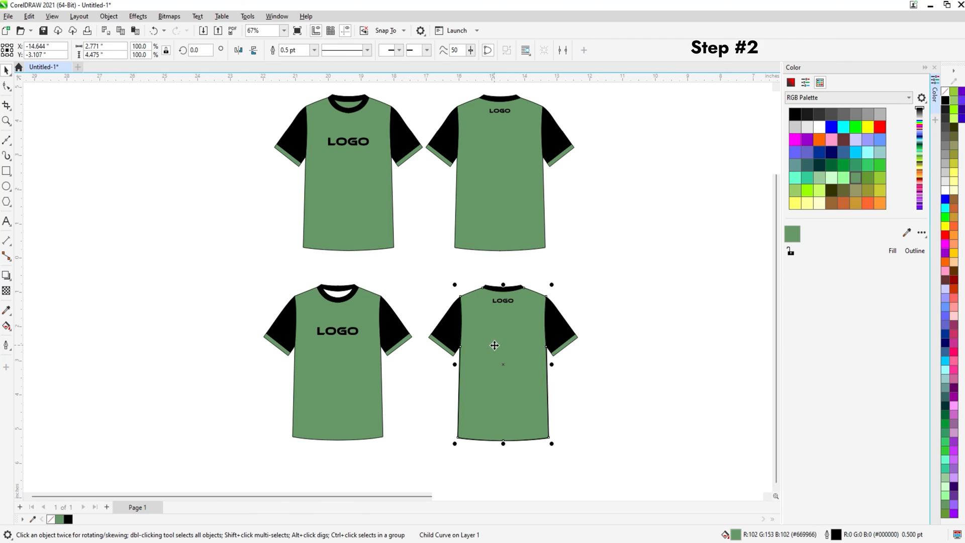
{"action": "left_click", "coordinate": [656, 294]}
Step: Copy the number label above the upper shirts to just above the lower pair and change its text to 2
{"action": "left_click_drag", "start_coordinate": [520, 288], "coordinate": [318, 290]}
{"action": "scroll", "coordinate": [444, 303], "scroll_direction": "down", "scroll_amount": 1}
{"action": "left_click_drag", "start_coordinate": [306, 140], "coordinate": [367, 292]}
{"action": "double_click", "coordinate": [304, 285]}
{"action": "type", "text": "2"}
{"action": "key", "text": "ctrl+space"}
{"action": "left_click", "coordinate": [461, 302]}
{"action": "scroll", "coordinate": [378, 293], "scroll_direction": "up", "scroll_amount": 2}
{"action": "left_click", "coordinate": [378, 291]}
{"action": "left_click", "coordinate": [192, 295]}
{"action": "scroll", "coordinate": [340, 291], "scroll_direction": "down", "scroll_amount": 1}
{"action": "scroll", "coordinate": [339, 286], "scroll_direction": "down", "scroll_amount": 1}
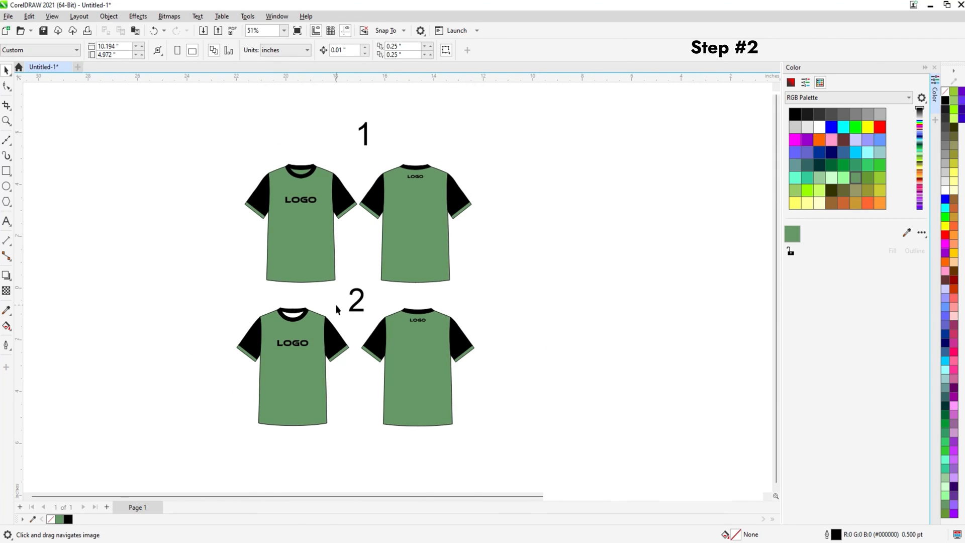
{"action": "scroll", "coordinate": [369, 308], "scroll_direction": "up", "scroll_amount": 2}
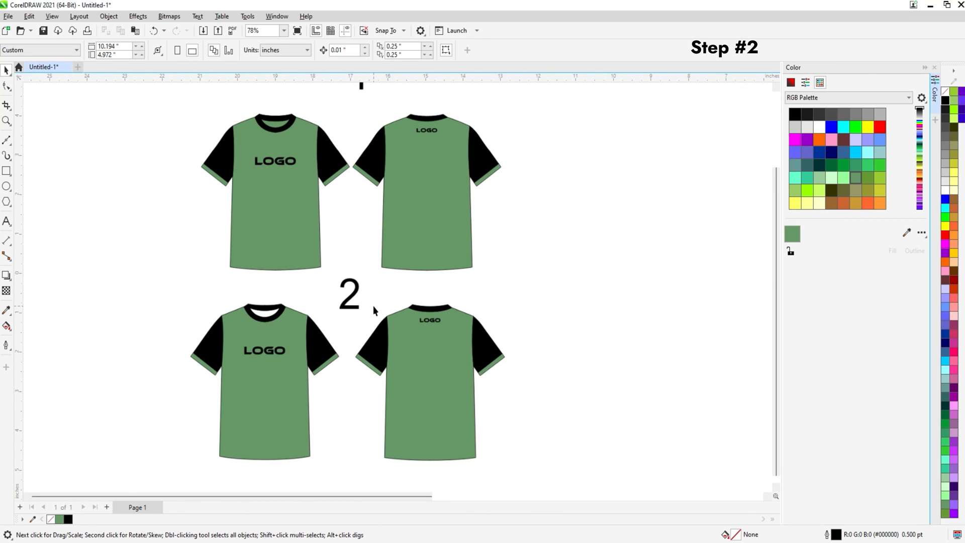